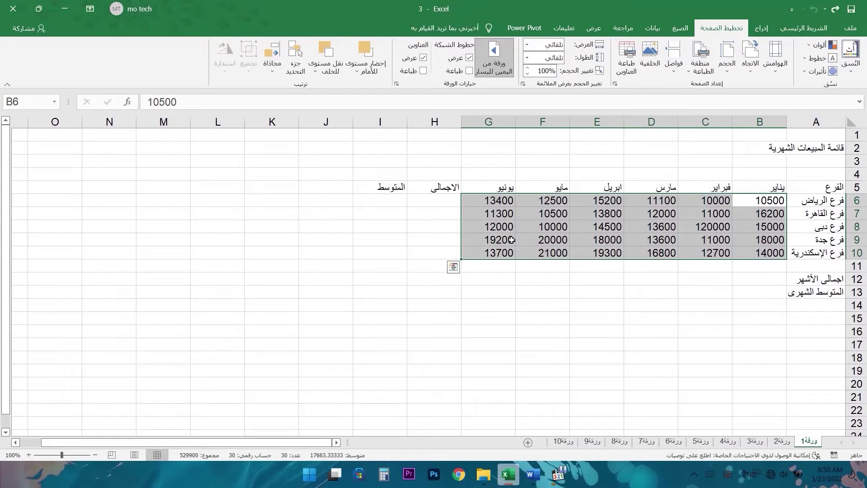
- Enter the formula =B6+B7+B8+B10 in B12 to total the January branch sales
click(783, 278)
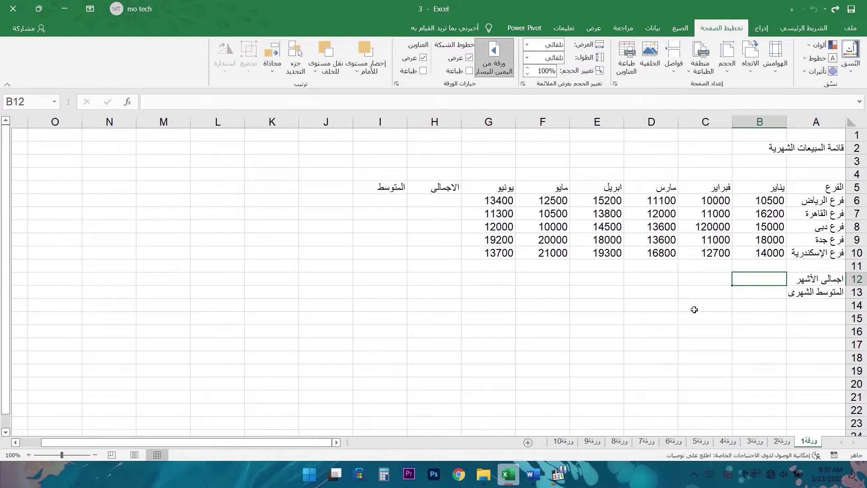
text(=)
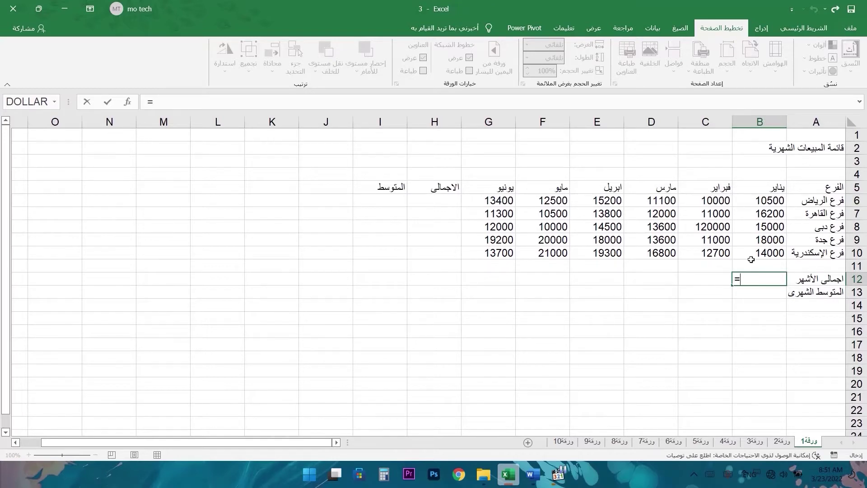
text(B)
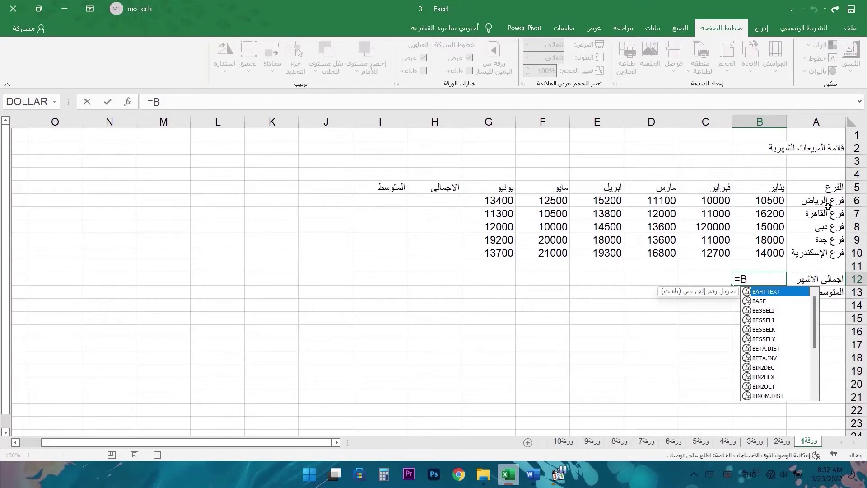
text(6)
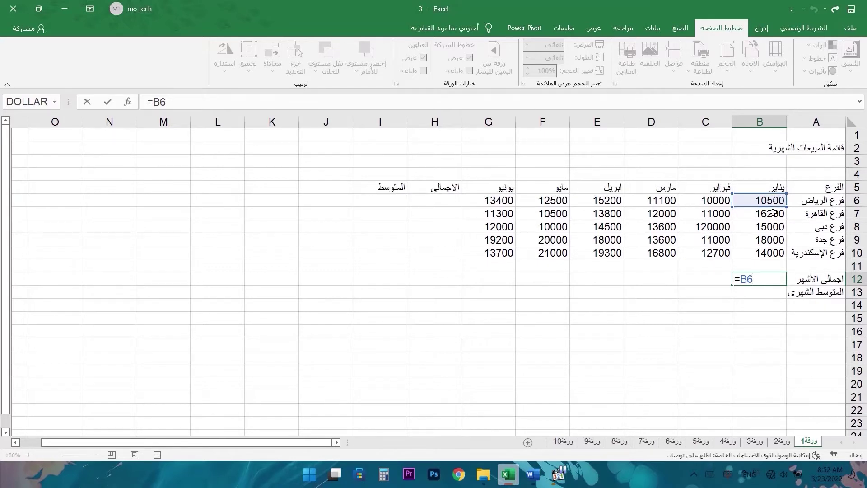
text(+)
click(775, 216)
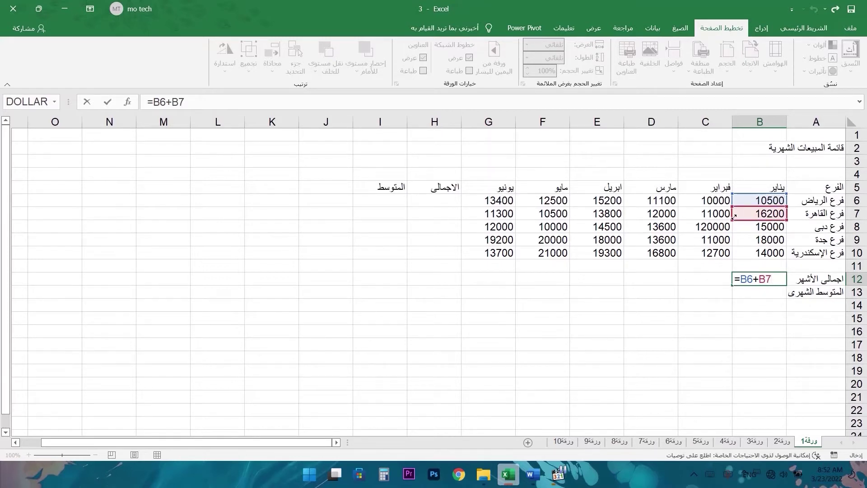
text(+)
click(766, 227)
text(+)
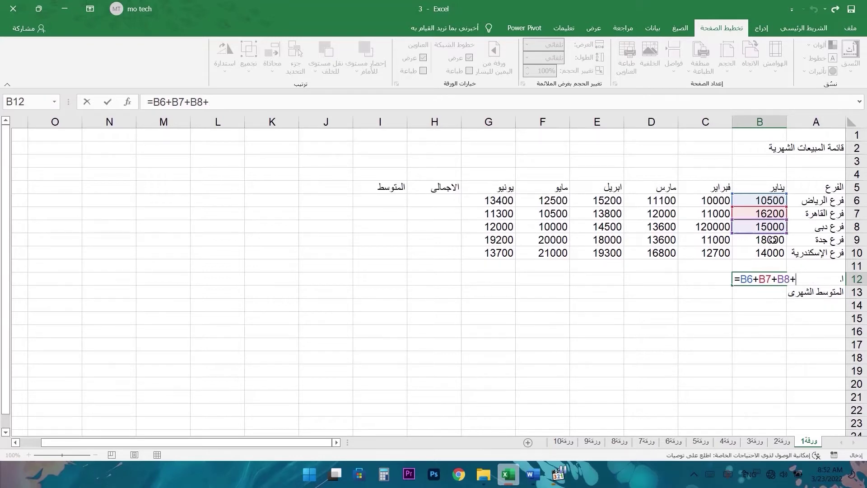
click(774, 255)
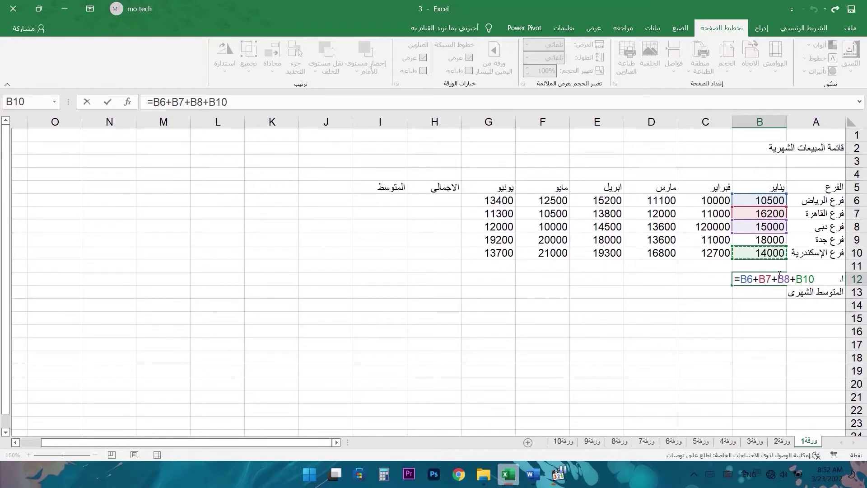
key(Return)
click(768, 277)
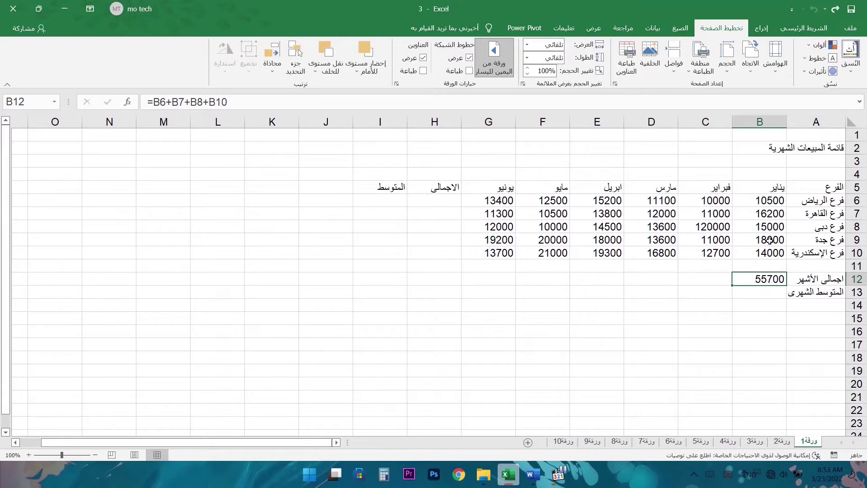
- Check the January total in B12 against the sum of B6:B10 and inspect which cells its formula references
drag(771, 200, 773, 253)
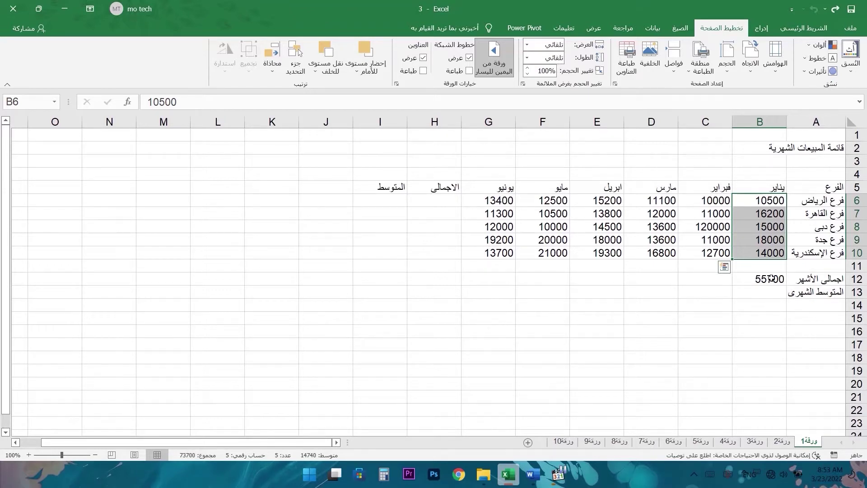
click(771, 278)
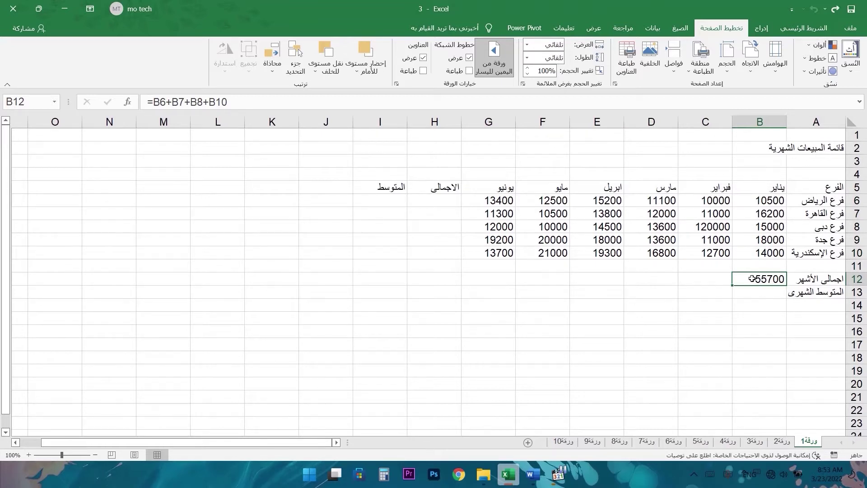
double_click(751, 279)
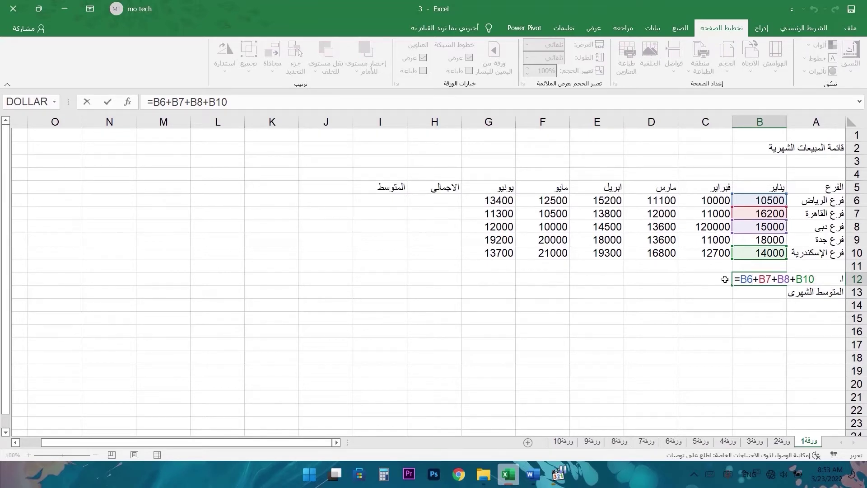
key(Escape)
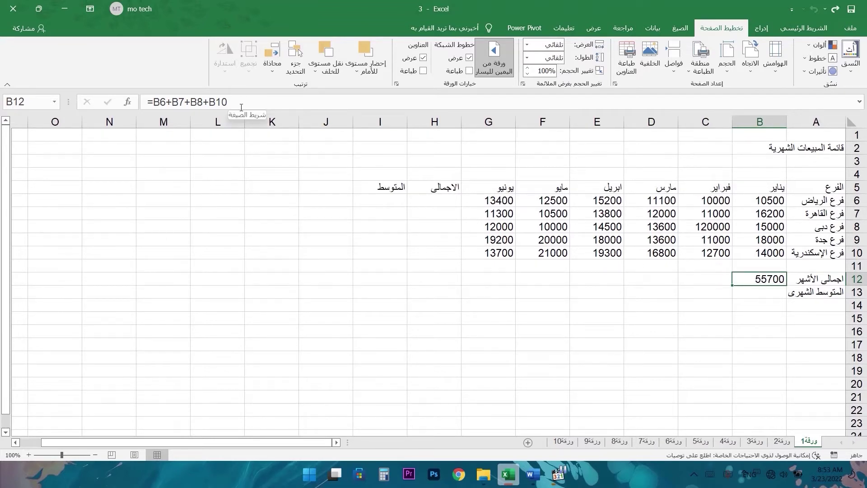
click(555, 200)
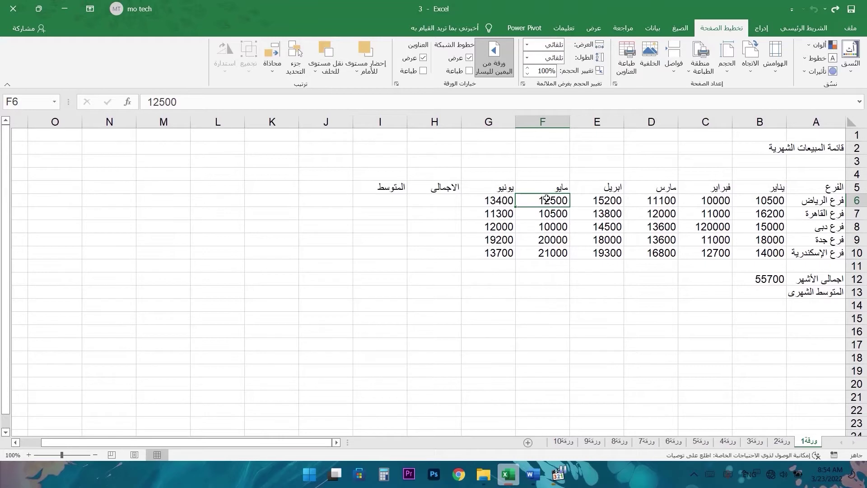
click(759, 279)
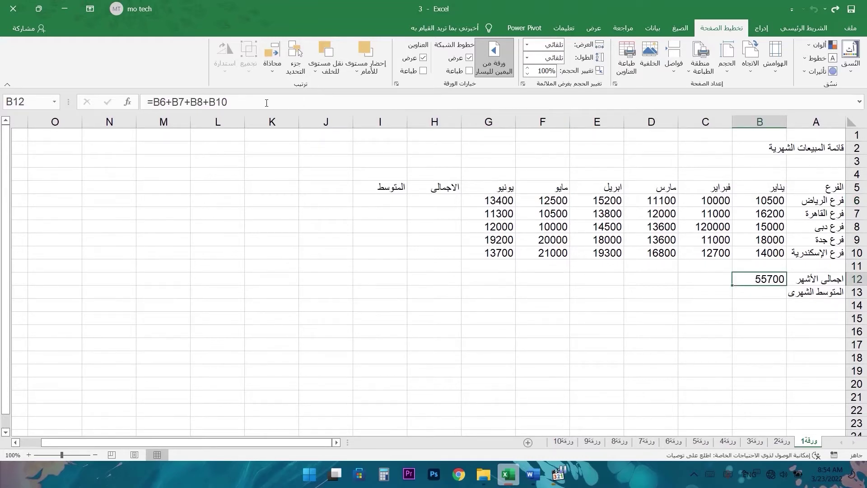
- Insert the missing B9 reference directly before B10 in the January total formula in B12
drag(266, 103, 133, 105)
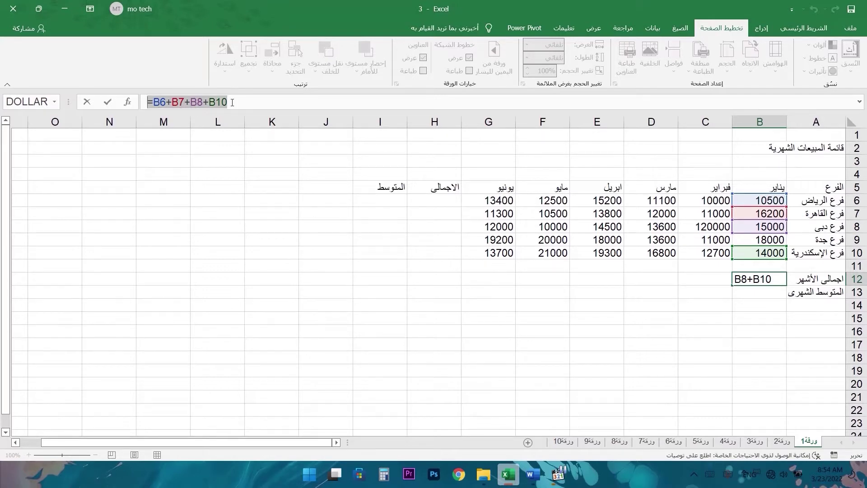
click(207, 102)
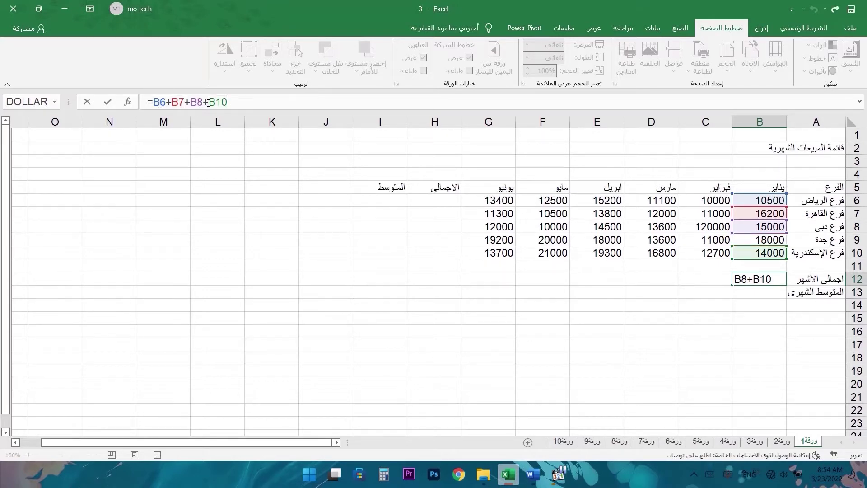
click(747, 235)
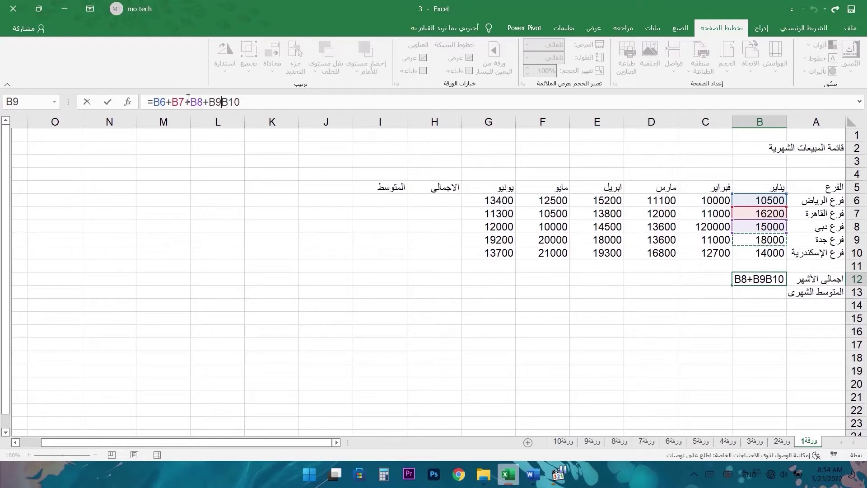
click(253, 104)
key(Return)
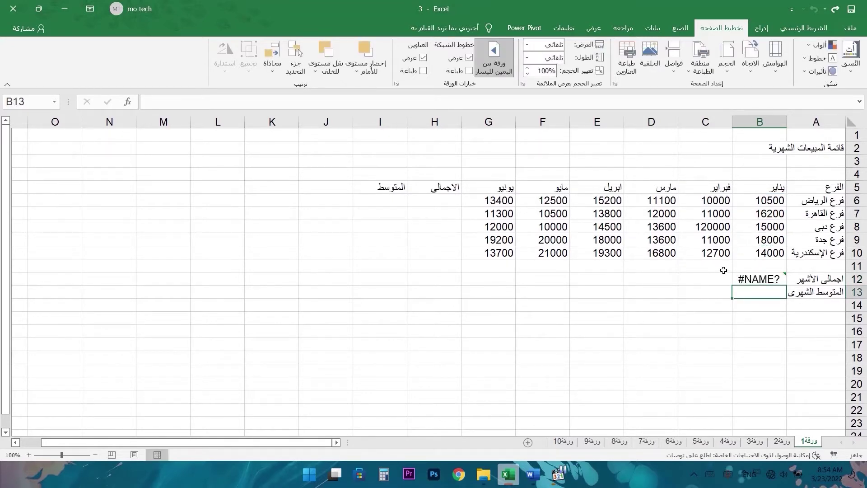
- Add a plus sign between B9 and B10 in B12, making the formula =B6+B7+B8+B9+B10
click(766, 276)
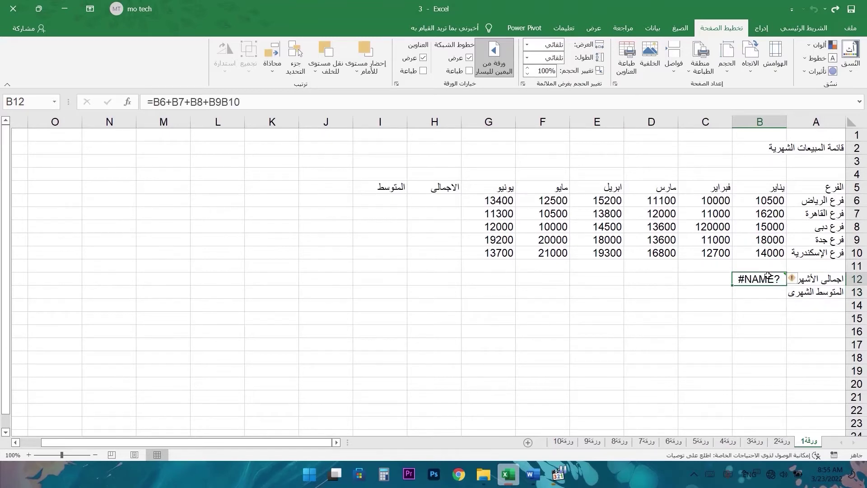
double_click(769, 277)
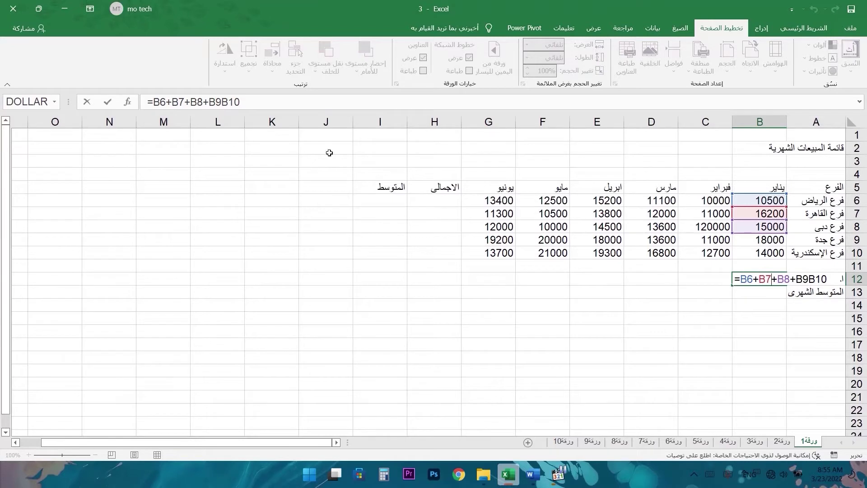
click(811, 280)
text(+)
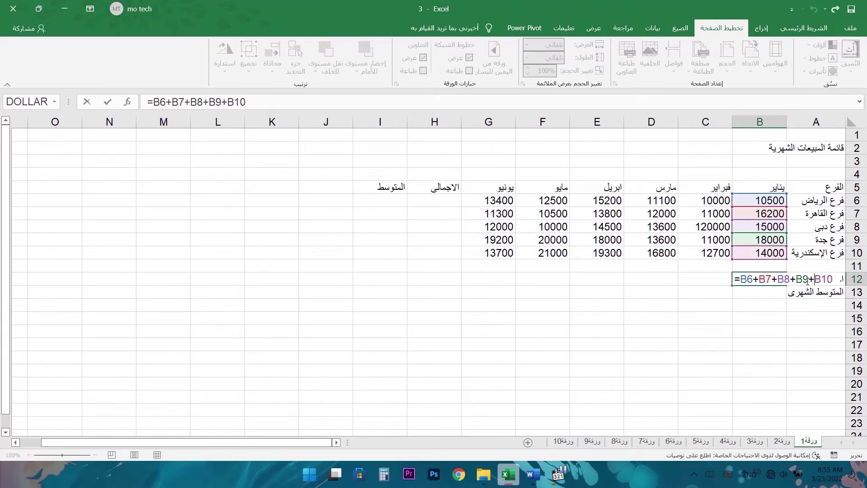
key(Return)
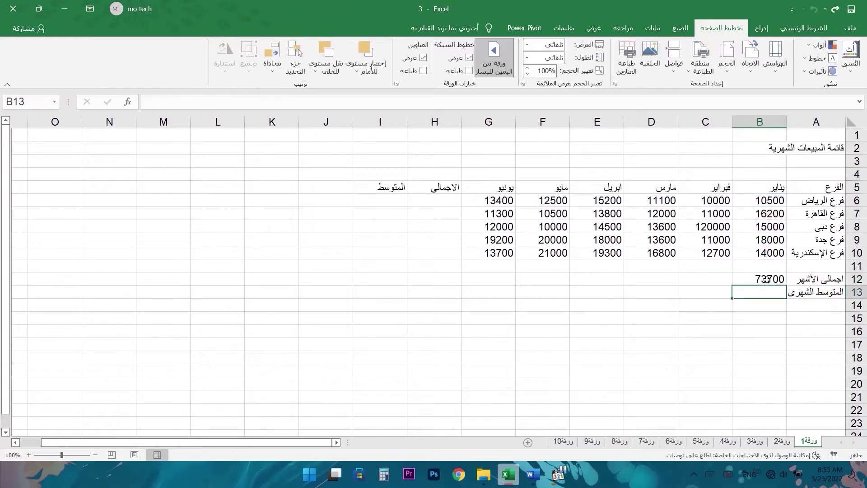
- Compare the corrected January total in B12 with the sum of the range B6:B10
click(768, 280)
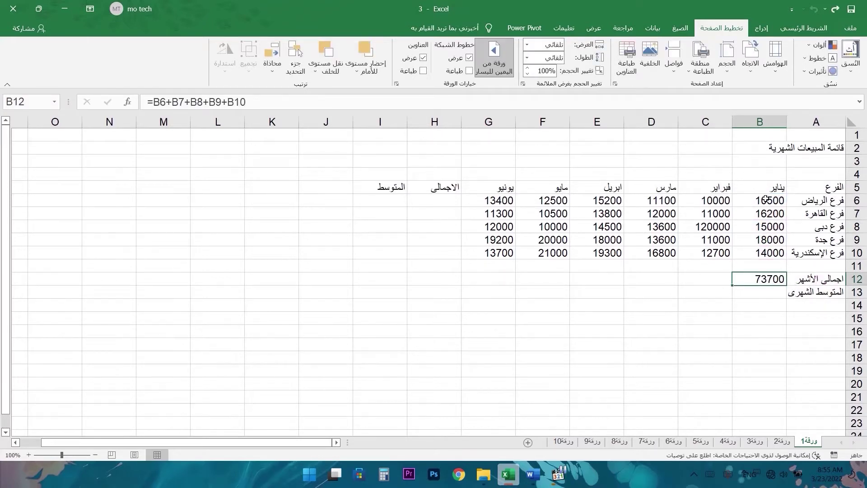
drag(765, 200, 761, 252)
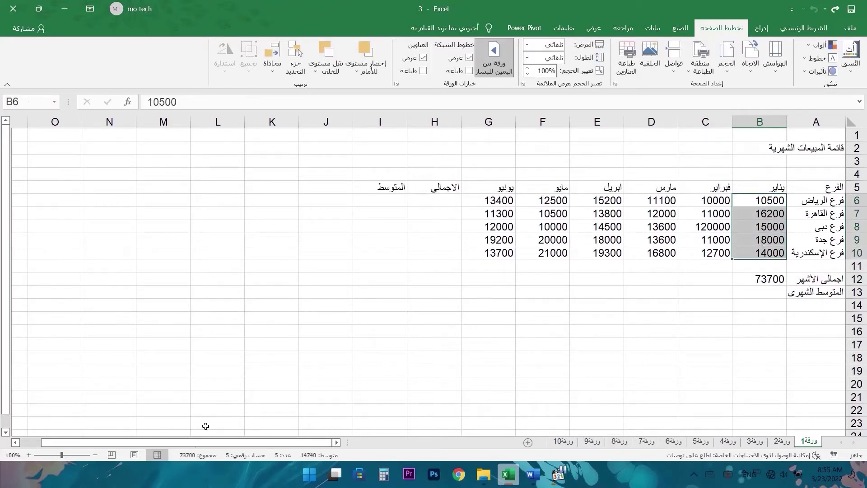
click(767, 279)
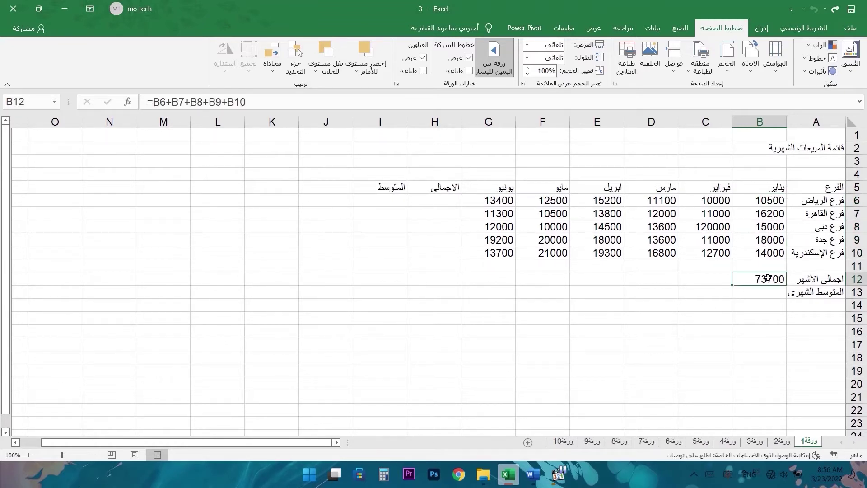
- Examine the complete formula in B12 and its highlighted cell references, then leave cell editing
double_click(744, 279)
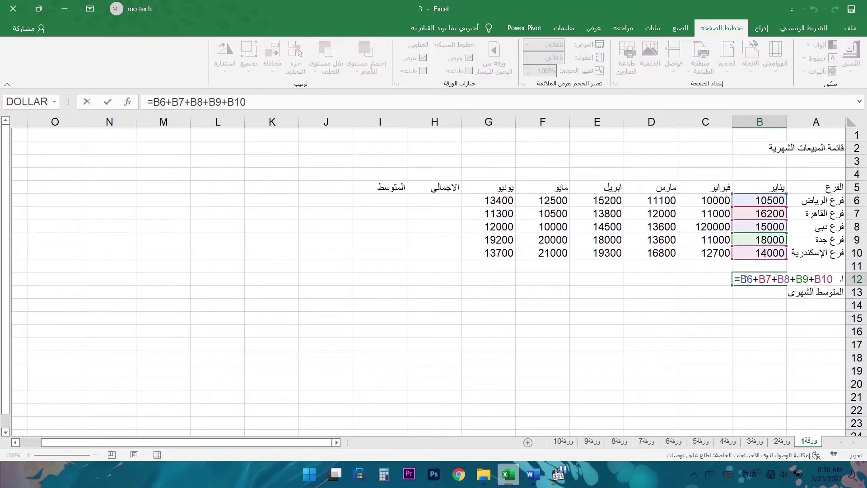
key(shift+End)
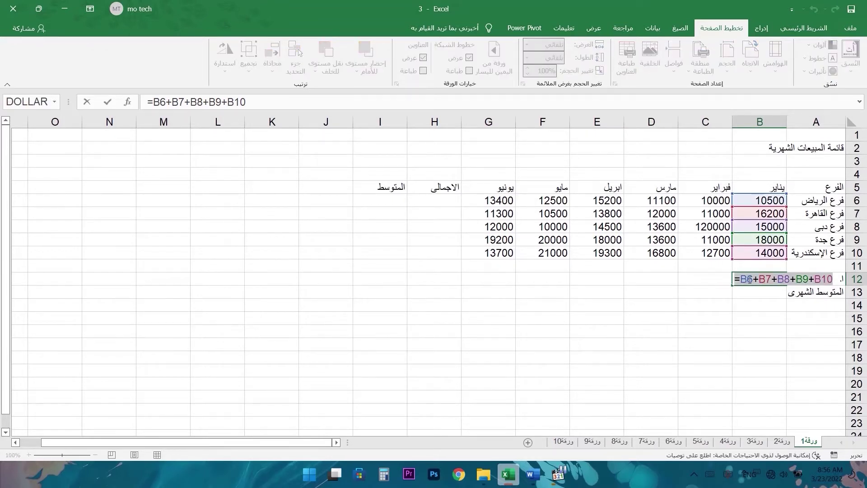
drag(736, 279, 833, 276)
click(833, 279)
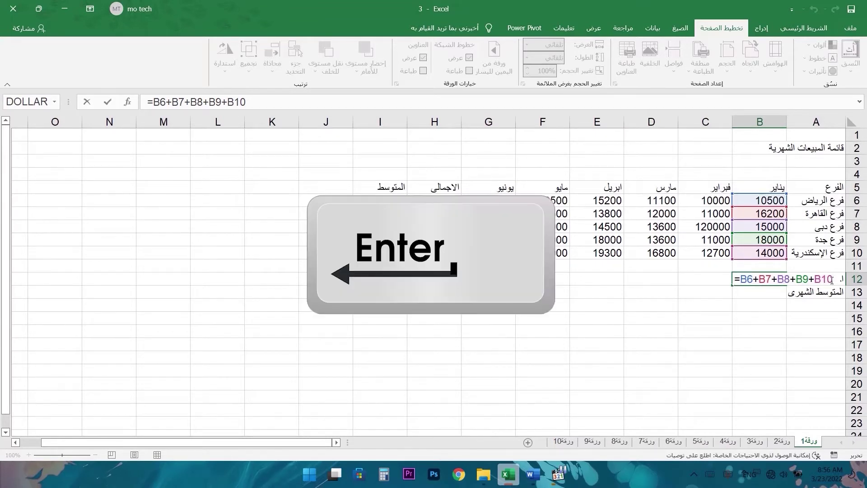
key(Return)
double_click(767, 280)
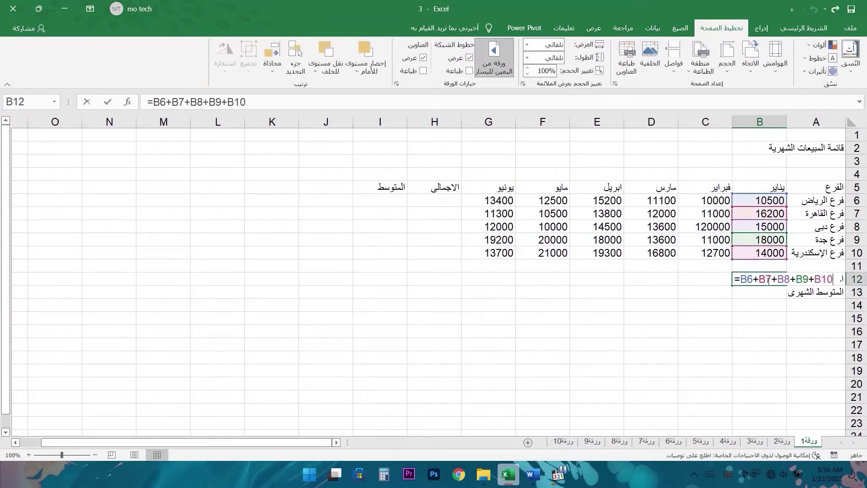
drag(767, 278, 728, 275)
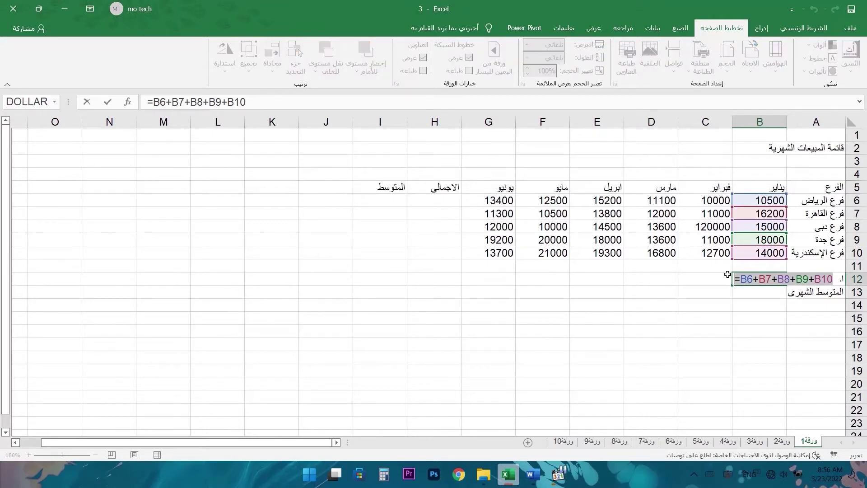
key(Escape)
- Open the January total formula in B12 for editing several times, confirming it once with a move to B13 and otherwise staying in B12
double_click(755, 283)
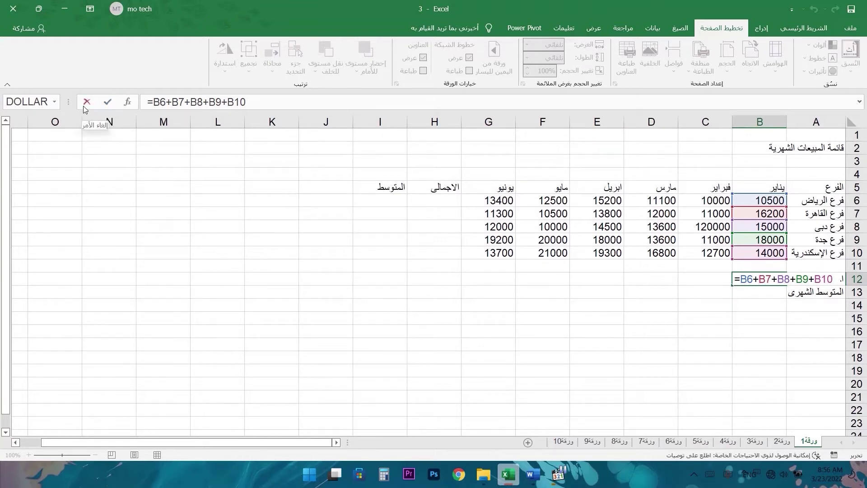
click(107, 103)
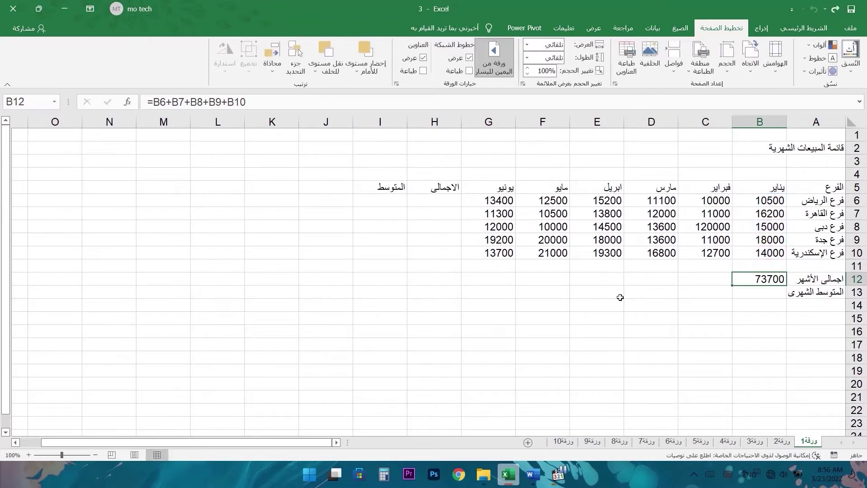
double_click(763, 279)
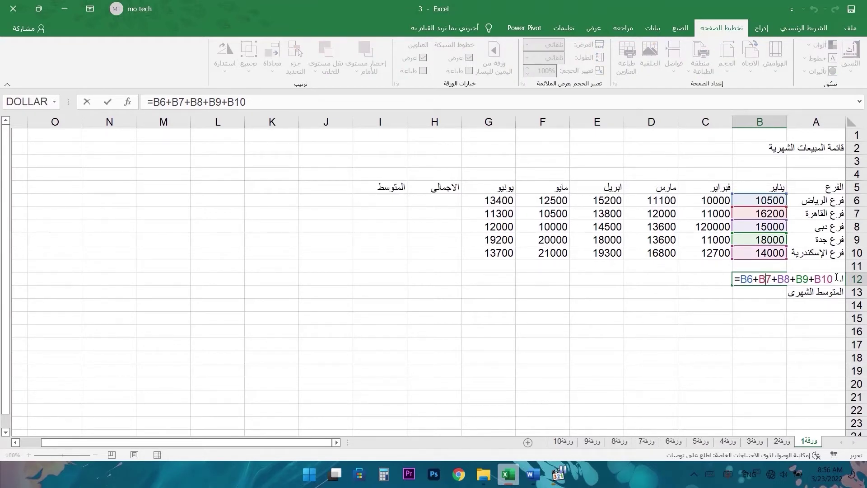
key(Return)
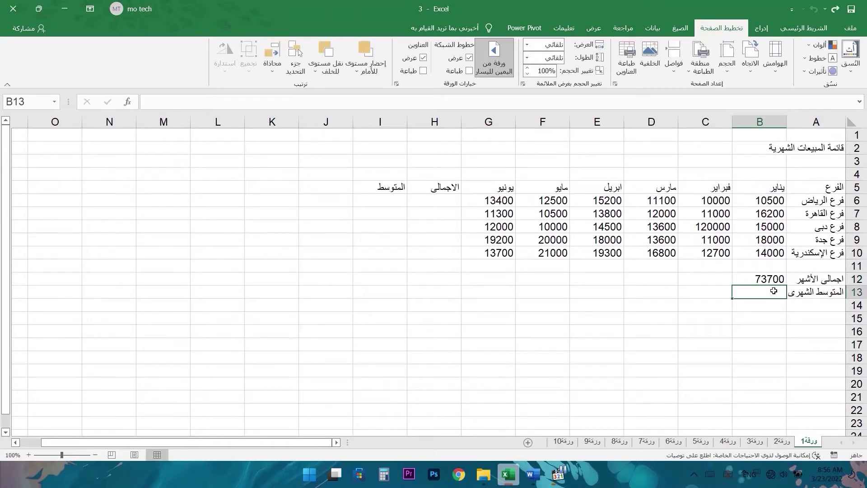
double_click(762, 279)
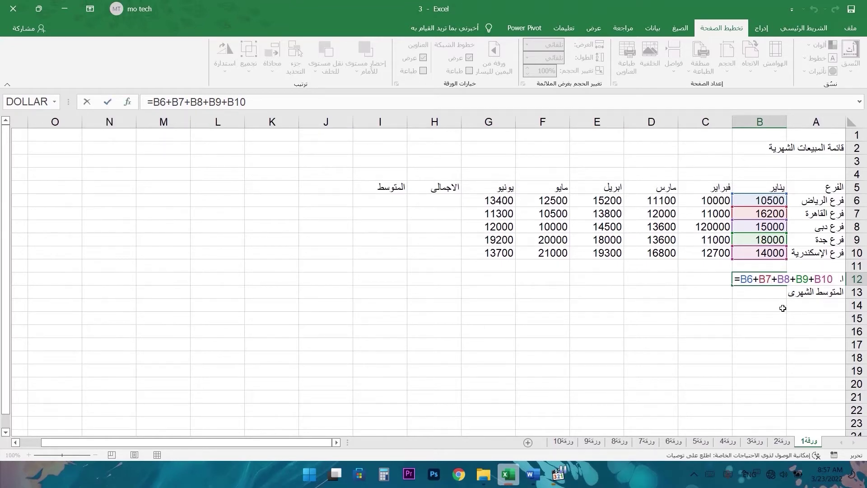
key(ctrl+Return)
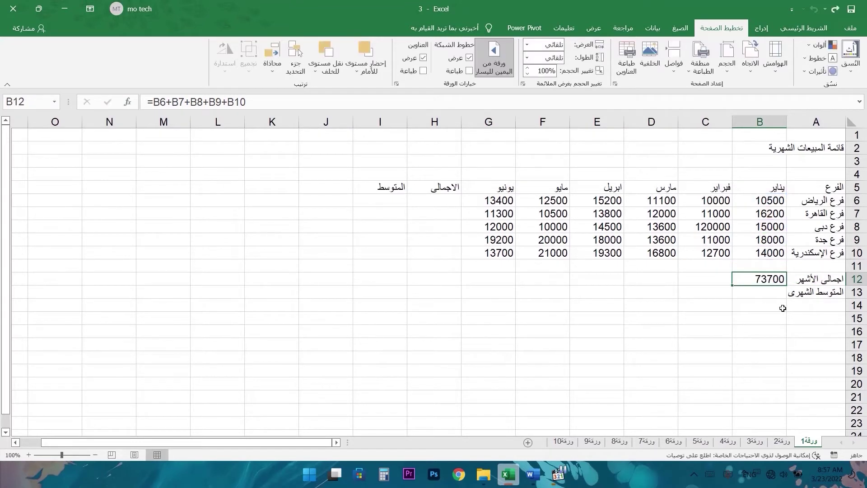
double_click(770, 279)
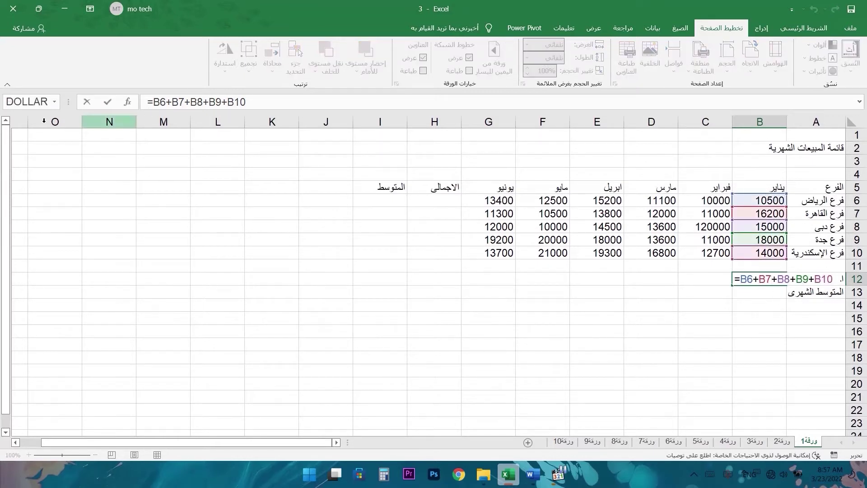
key(ctrl+Return)
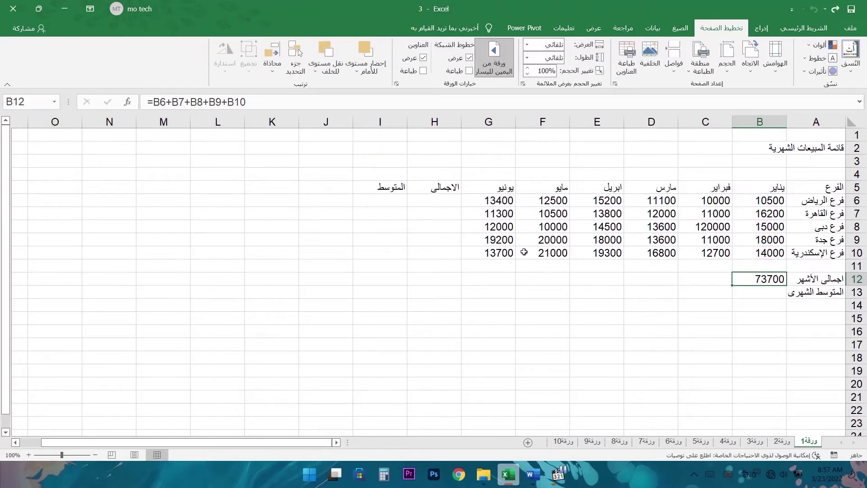
- Try replacing the January total formula in B12 with =D10, compare the result with D10, and undo the replacement
double_click(756, 280)
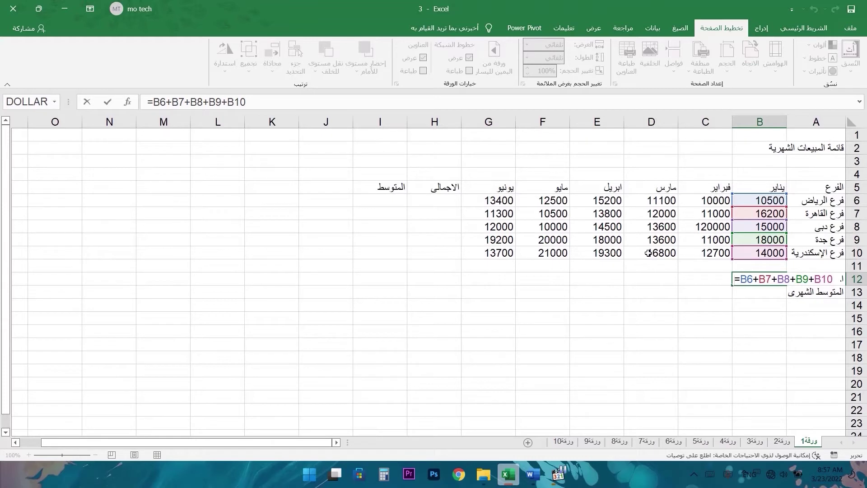
double_click(780, 281)
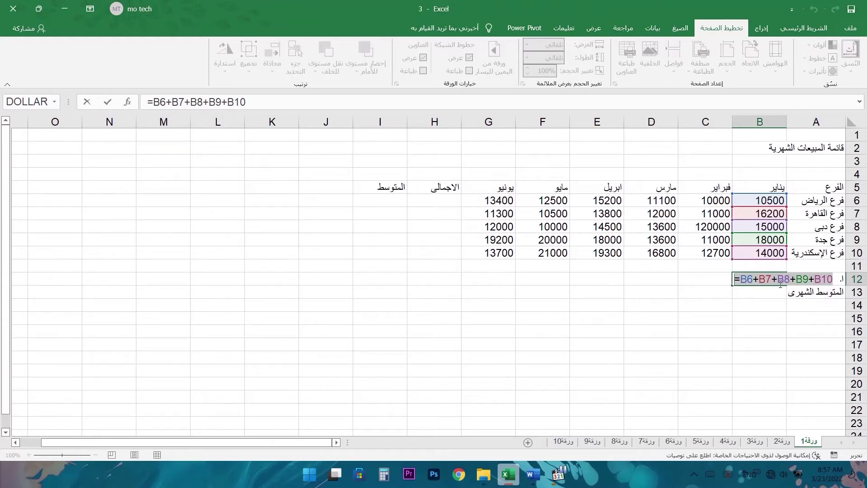
click(653, 253)
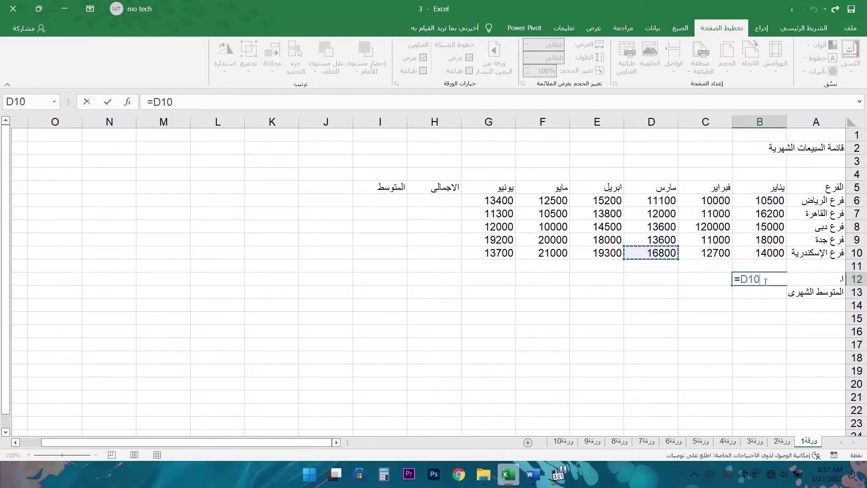
drag(765, 281, 734, 279)
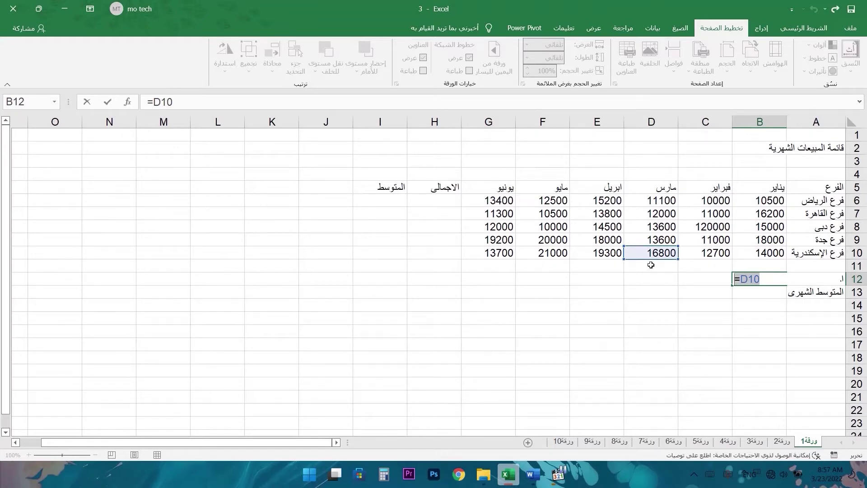
key(Return)
click(757, 280)
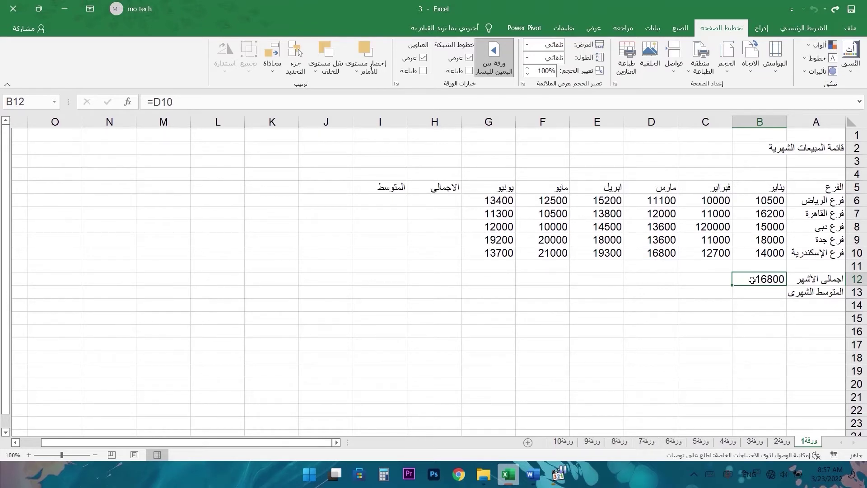
click(632, 253)
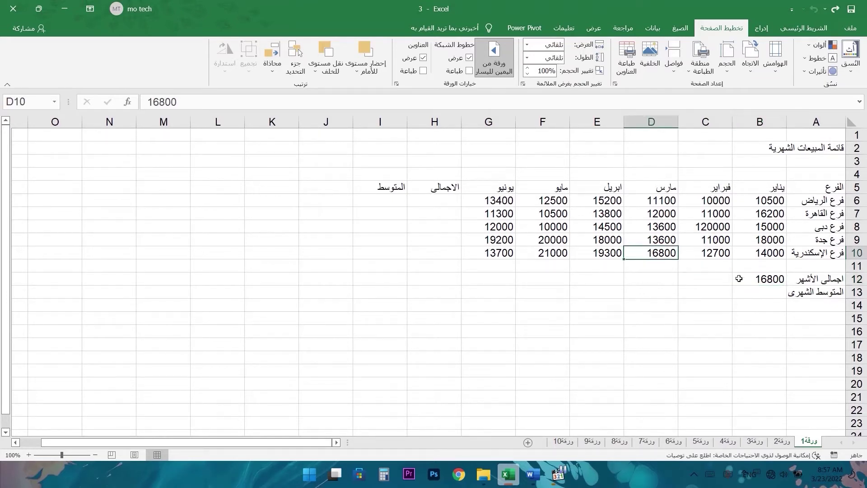
key(ctrl+z)
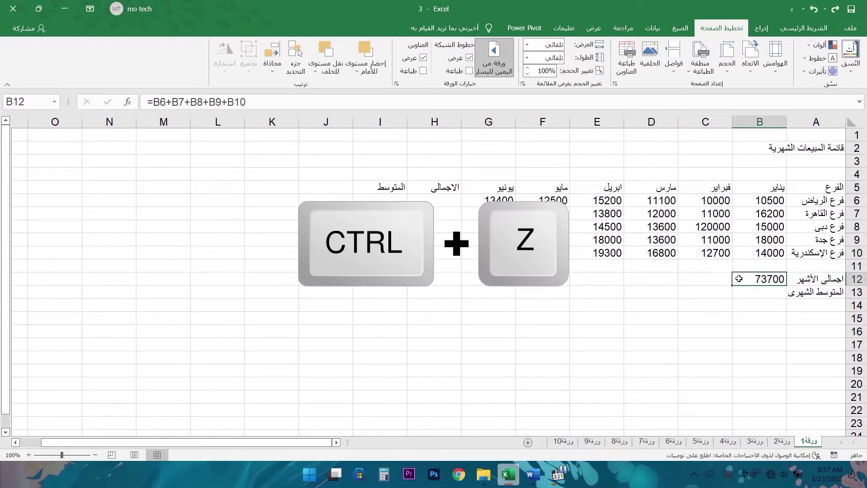
- Examine the entire addition formula in B12 in edit mode and confirm the entry
double_click(748, 278)
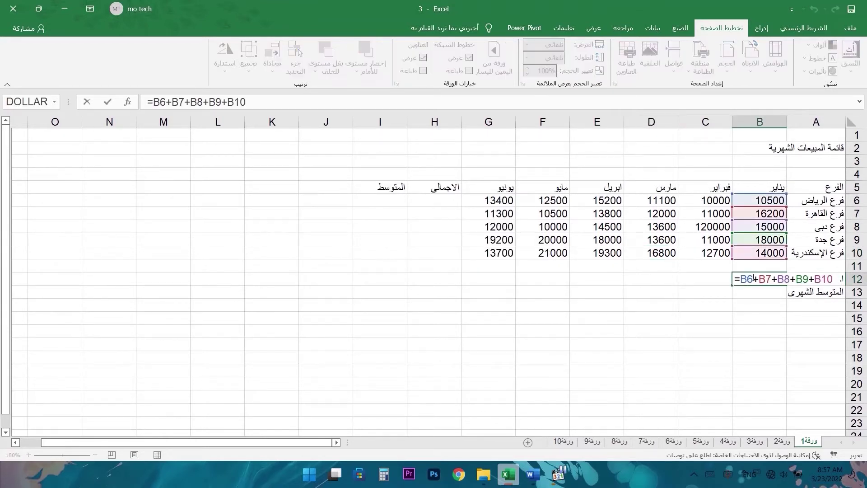
drag(833, 278, 733, 278)
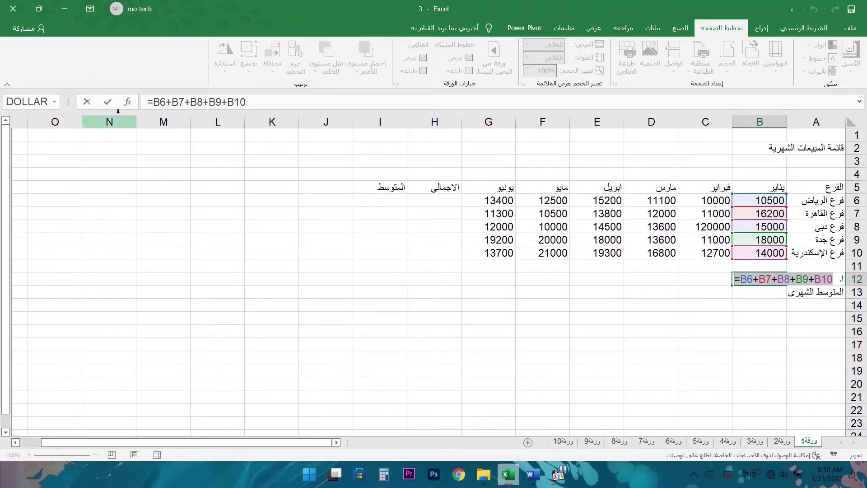
click(109, 103)
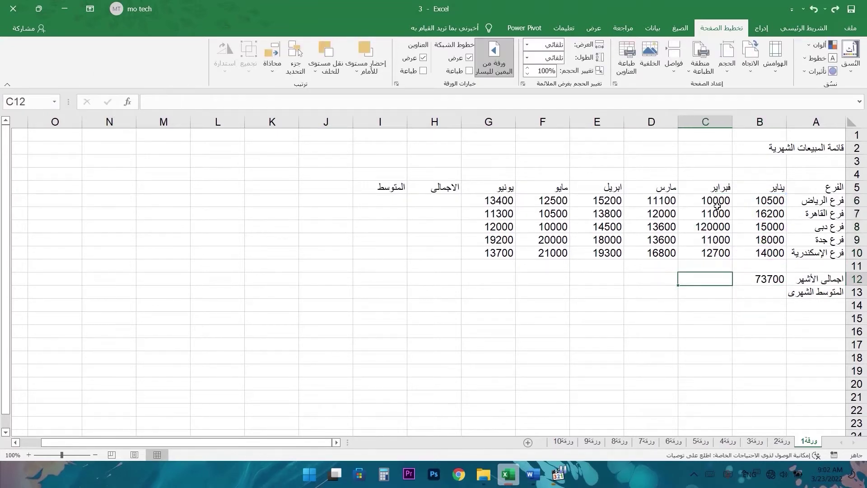
- Try to total the February sales in C12 by entering the plain range formula =(C6:C10)
drag(717, 206, 718, 253)
click(725, 281)
text(=(C6:C10))
key(ctrl+Return)
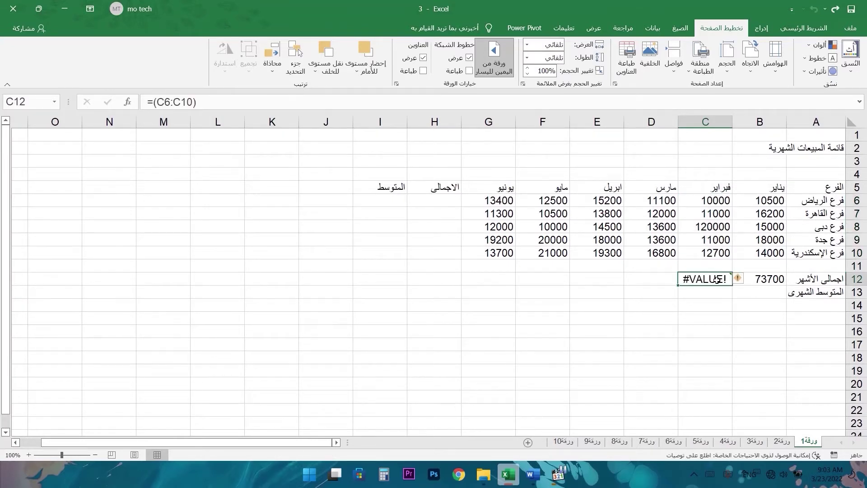
- Replace the formula in C12 with =SUM(C6:C10) to total the February branch sales, retyping the function name in lowercase
text(=SUM)
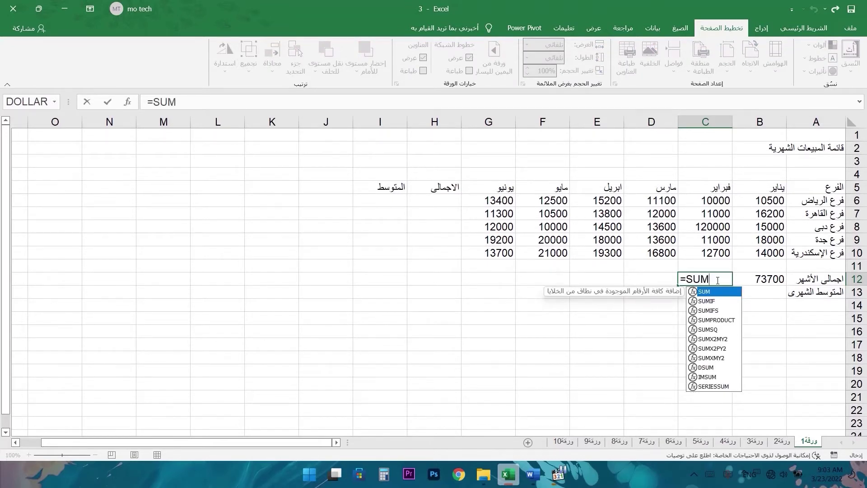
key(Escape)
key(BackSpace)
key(BackSpace)
key(BackSpace)
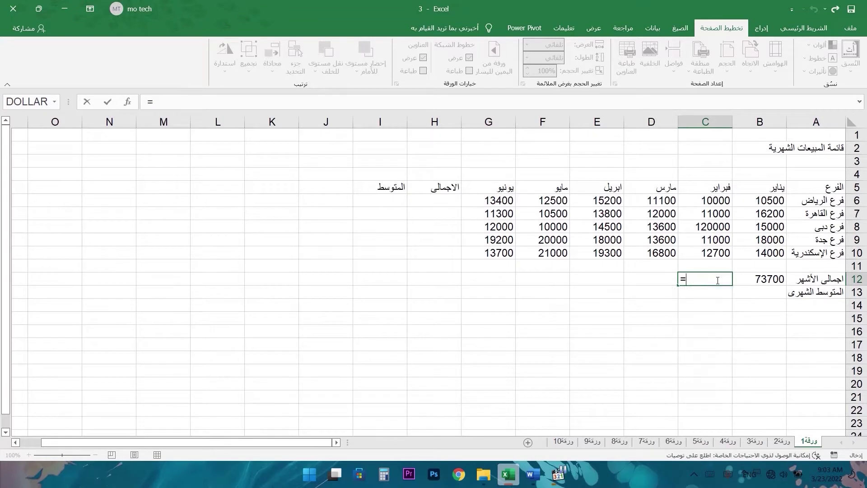
text(sum)
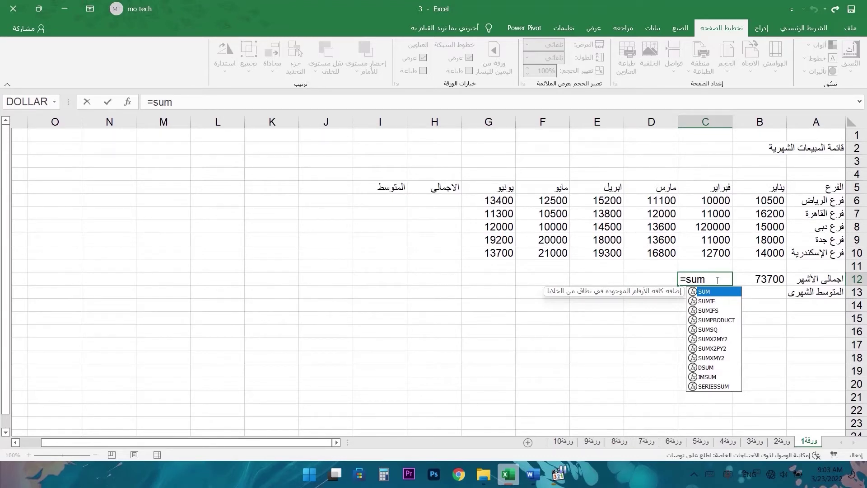
text(()
drag(714, 199, 717, 250)
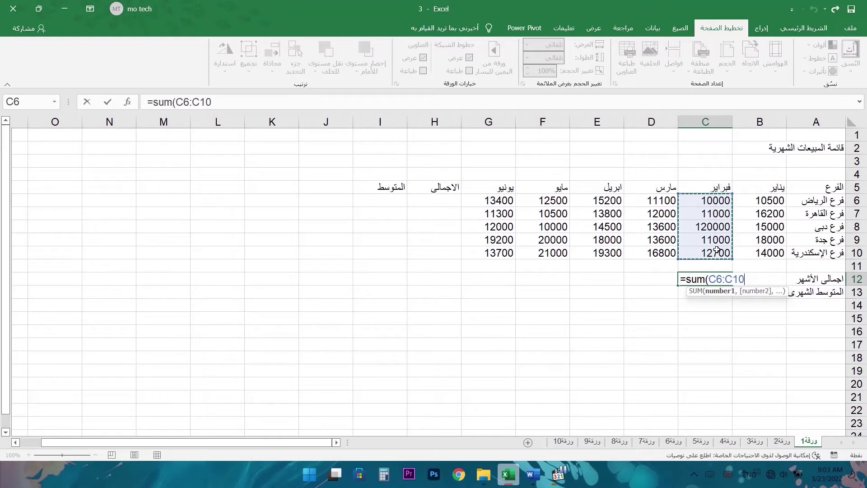
text())
key(Return)
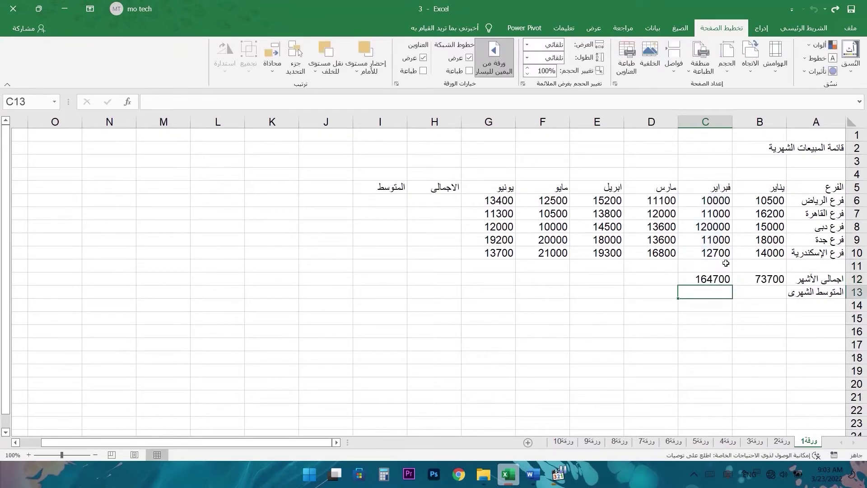
- Compare the SUM formula for February in C12 with the cell-by-cell addition formula for January in B12
click(718, 279)
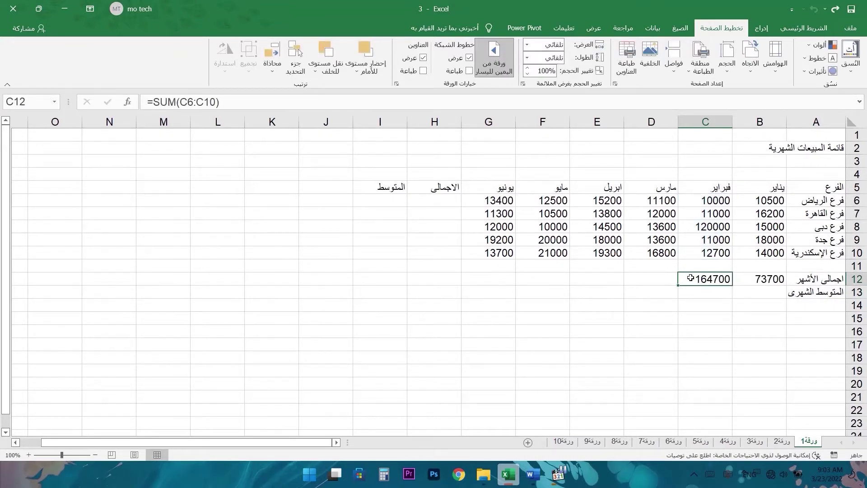
click(763, 281)
click(714, 283)
click(757, 279)
click(722, 281)
- Total the March sales in D12 with AutoSum, accepting the suggested formula =SUM(D6:D11), and review it
click(660, 280)
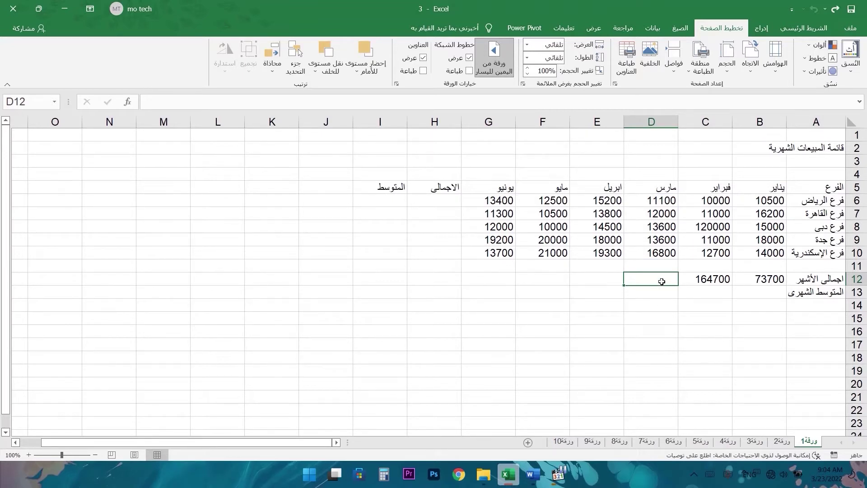
key(alt+equal)
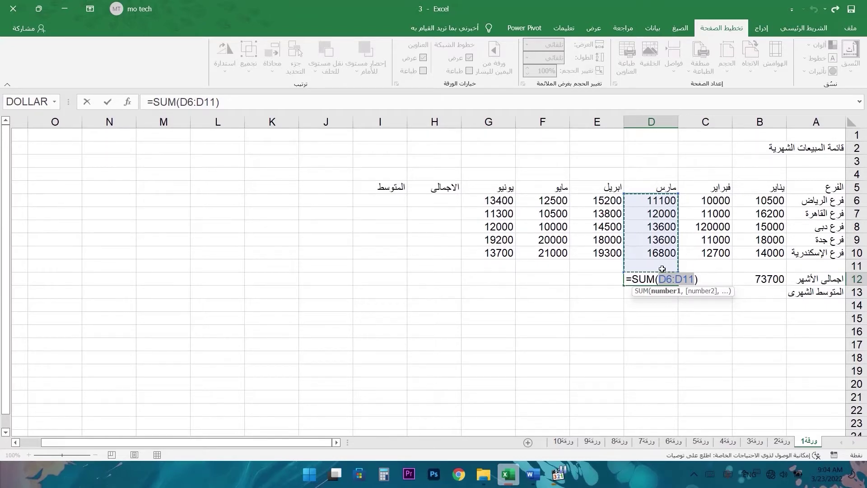
key(Return)
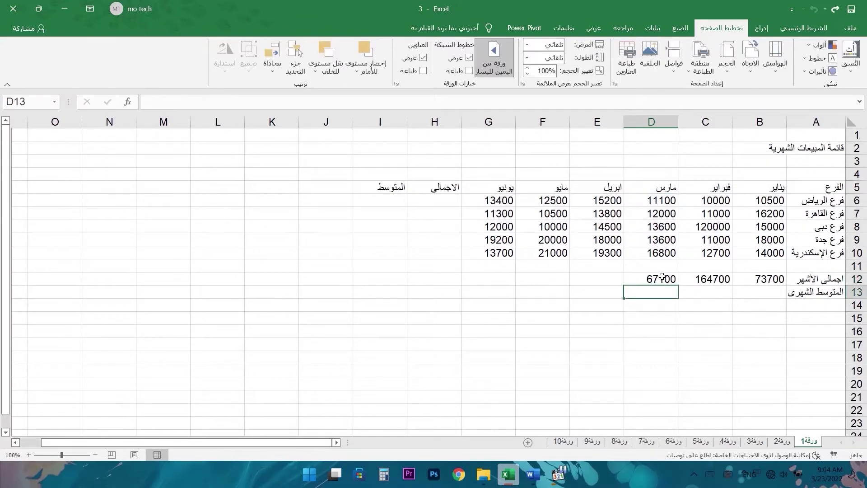
click(666, 279)
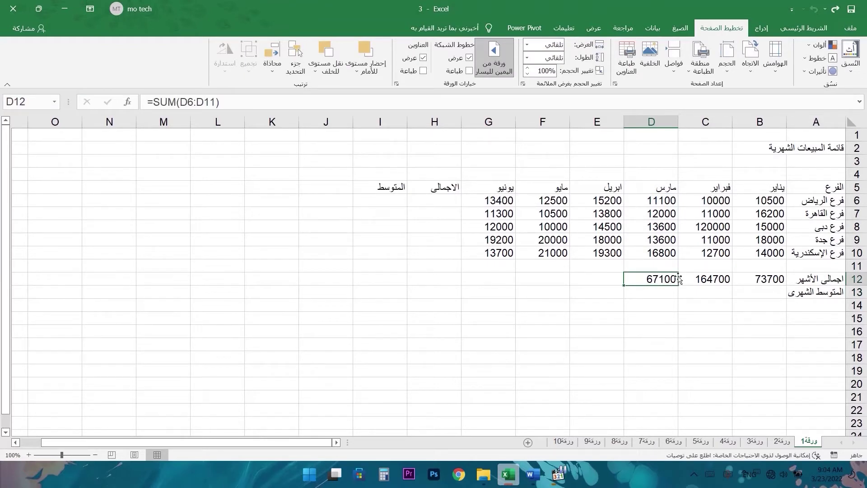
- Check the March total in D12 against the quick sum of the range D6:D10
click(668, 200)
drag(669, 200, 667, 253)
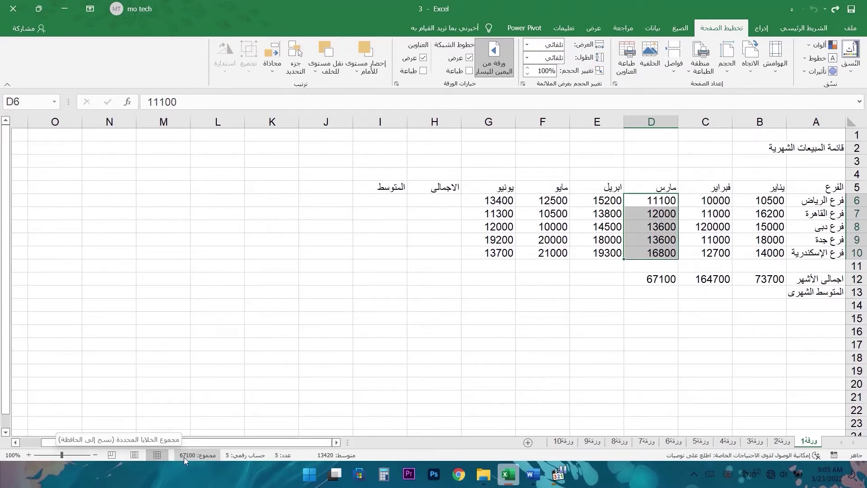
click(654, 280)
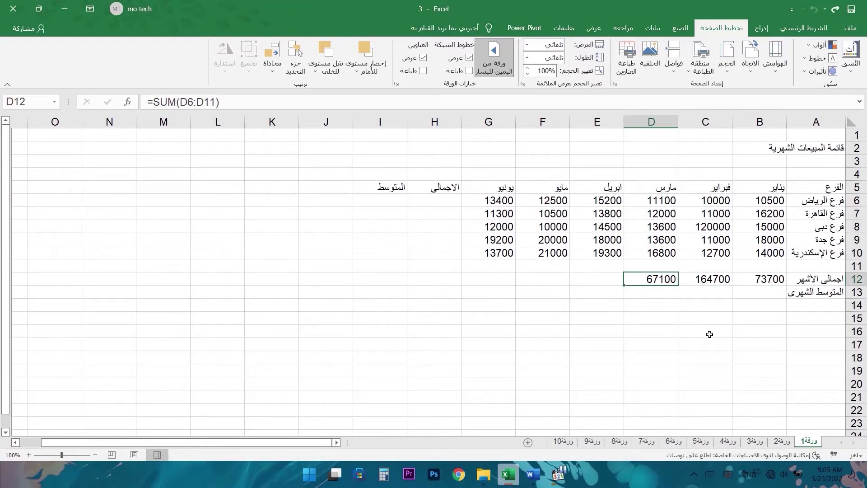
- Clear the February and March totals from C12:D12
drag(671, 283, 716, 287)
key(Delete)
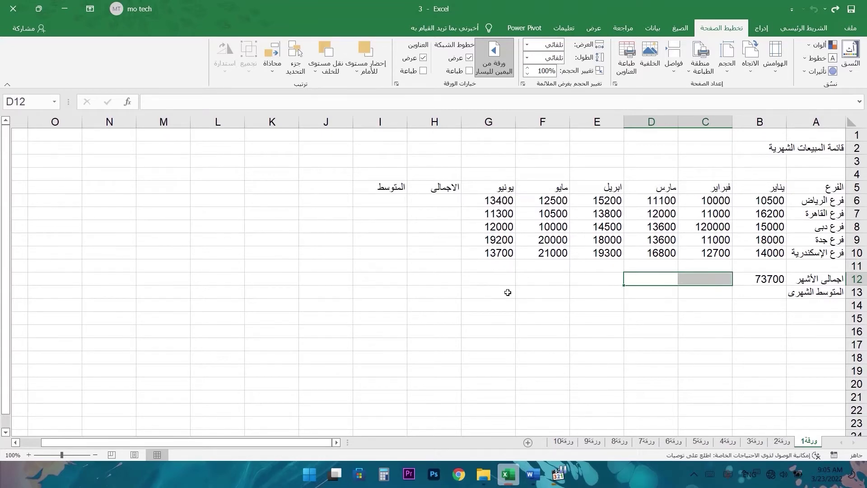
- Examine the January total formula in B12 and find the Copy command for that cell without running it
click(769, 278)
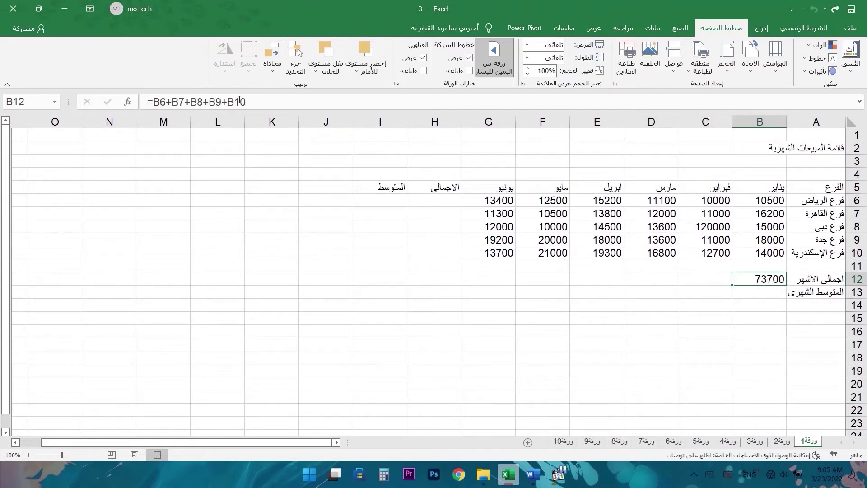
right_click(749, 279)
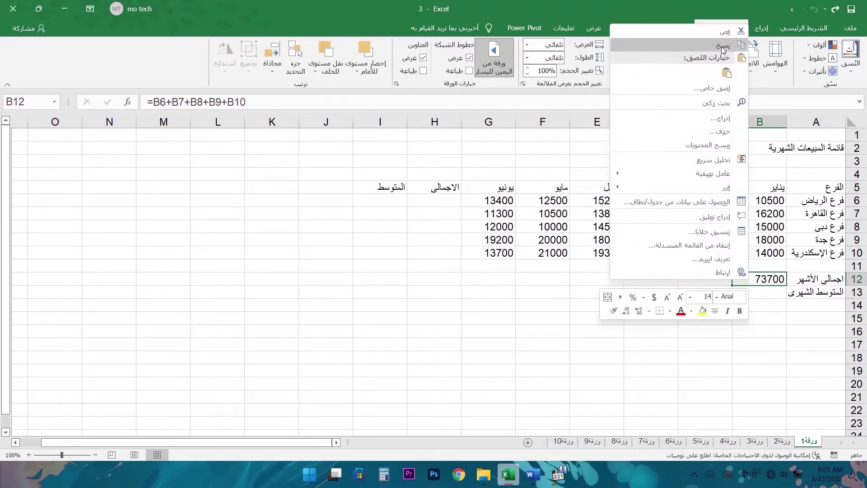
click(765, 280)
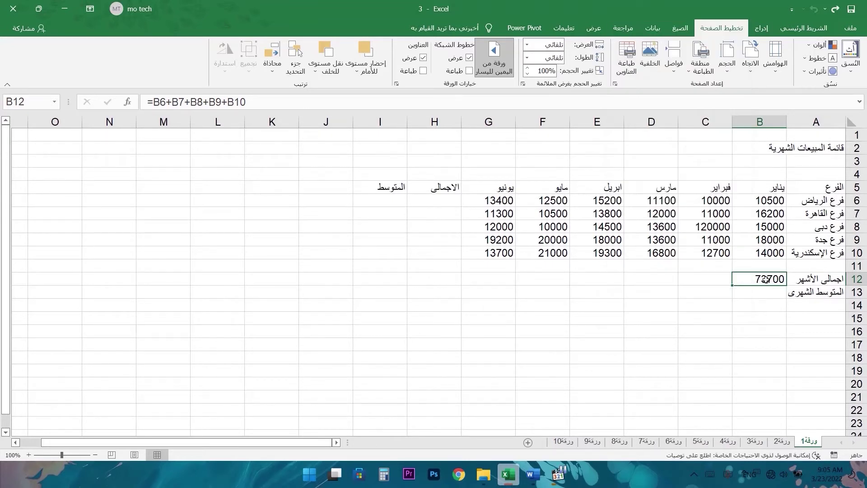
- Paste the January total formula into C12 for February and compare its cell references with those in B12
click(722, 280)
key(ctrl+v)
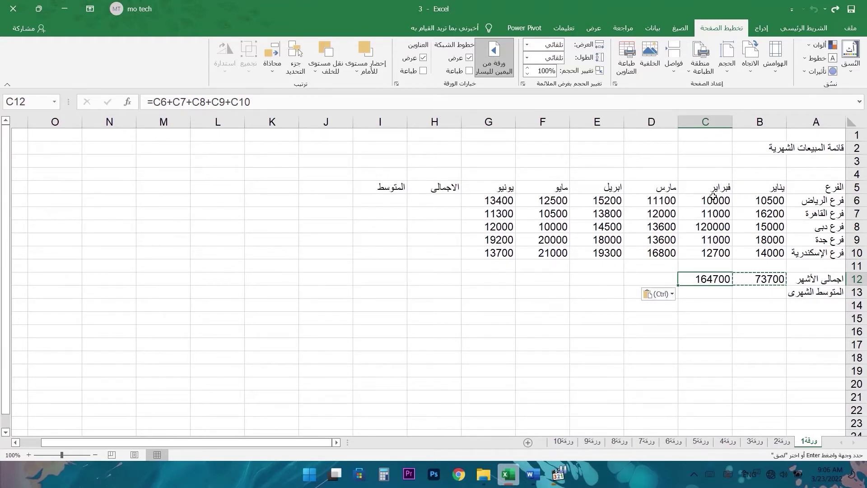
click(761, 280)
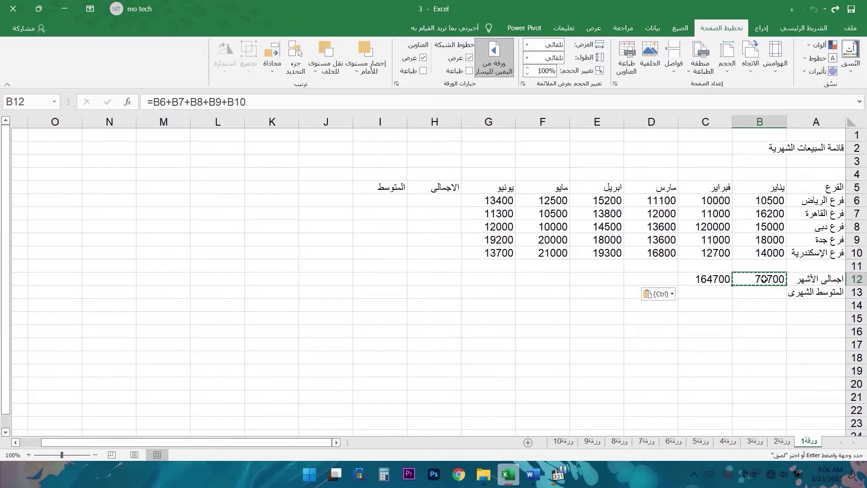
click(708, 280)
double_click(703, 278)
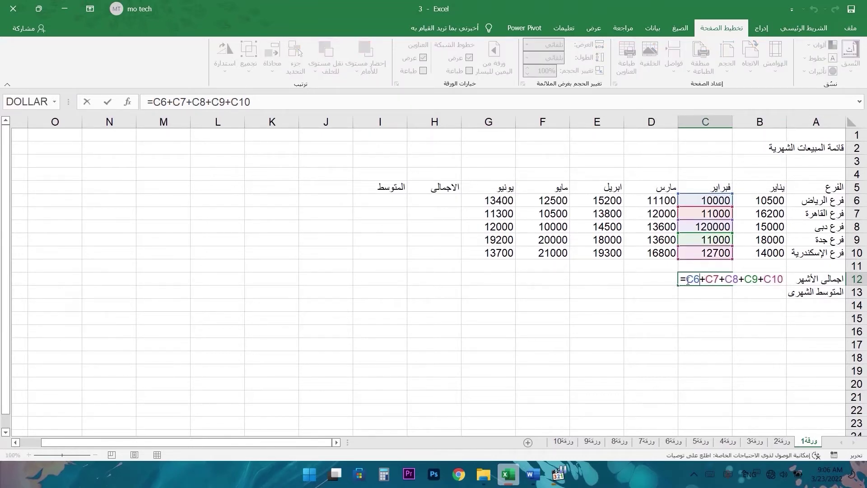
drag(684, 283, 783, 280)
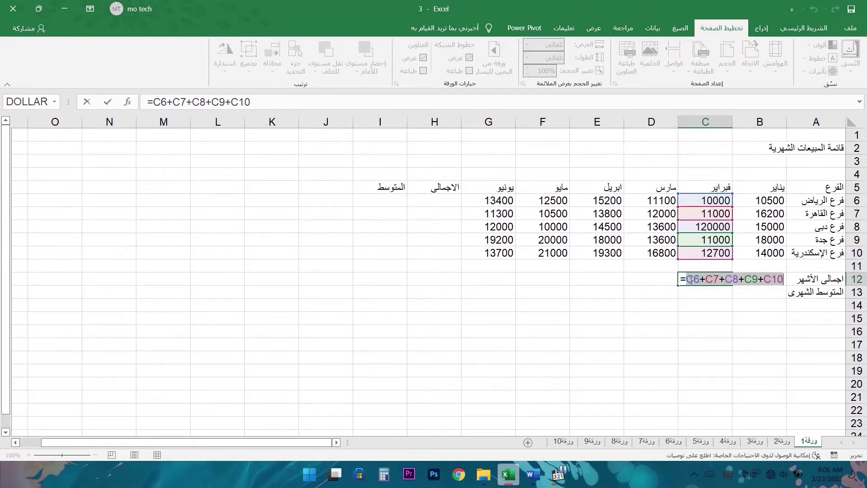
drag(686, 280, 696, 280)
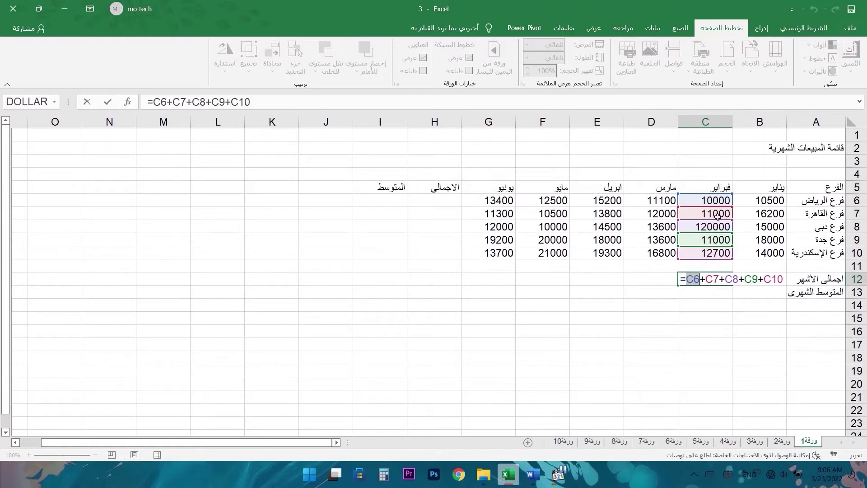
key(ctrl+Return)
- Copy the January total formula from B12 to C12:G12 for the months February to June
click(752, 278)
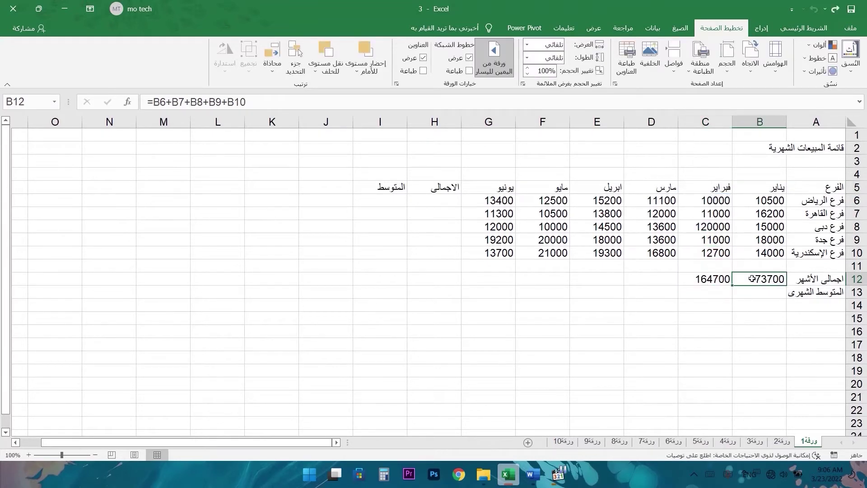
key(ctrl+c)
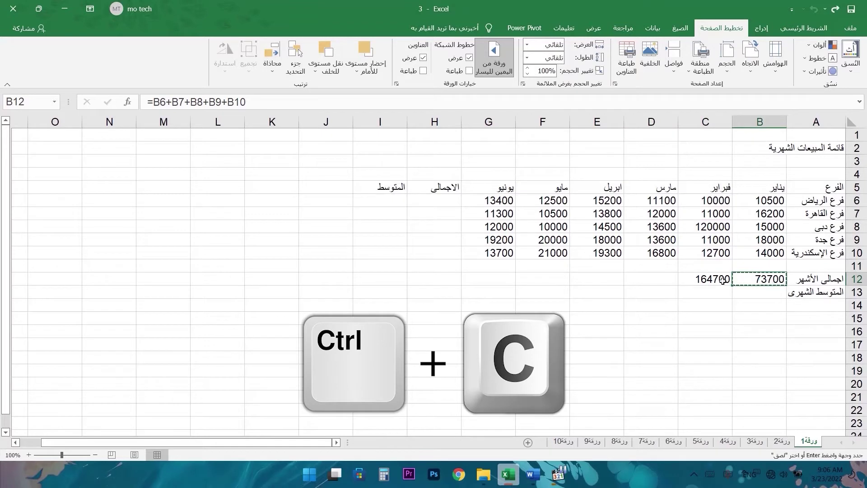
click(718, 278)
drag(693, 278, 481, 285)
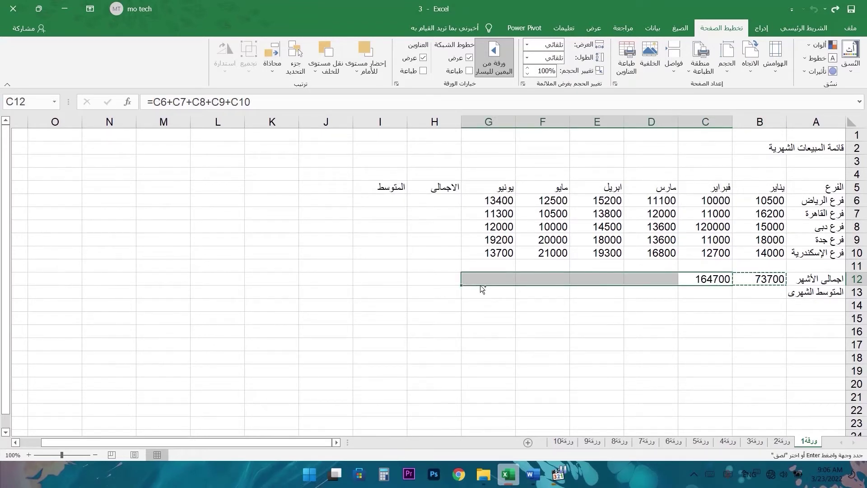
key(ctrl+v)
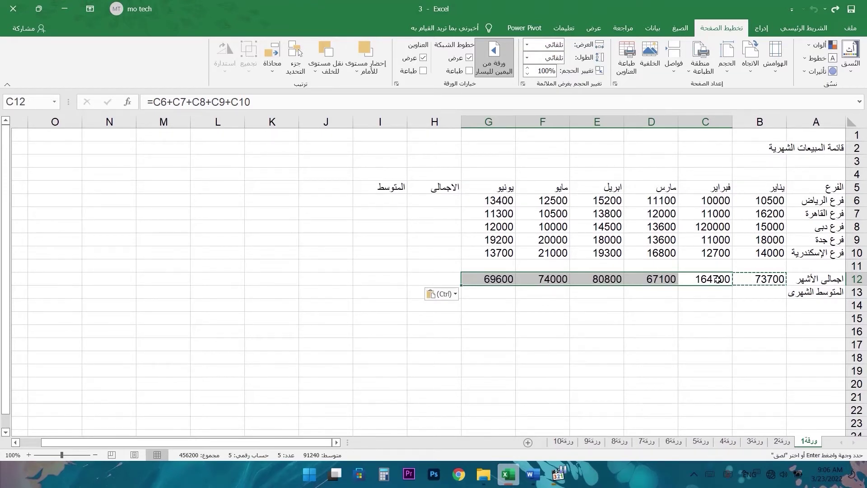
- Undo both pastes of the total formula, leaving only the January total in row 12
key(ctrl+z)
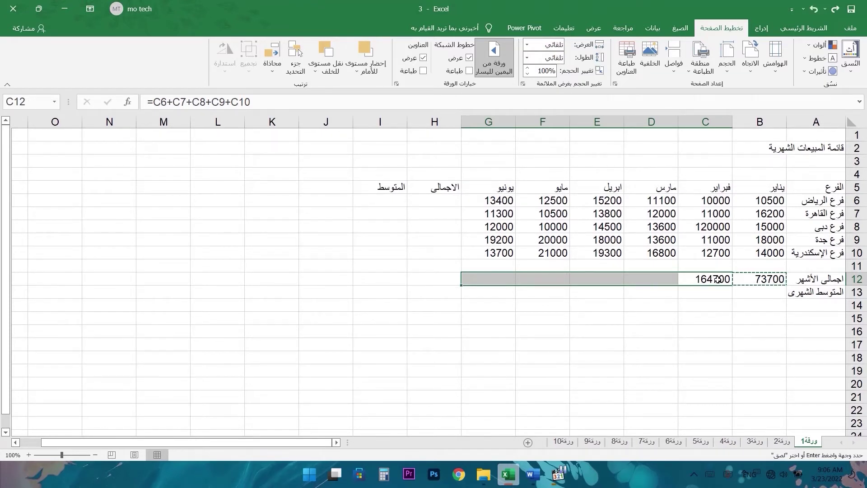
click(717, 279)
key(ctrl+z)
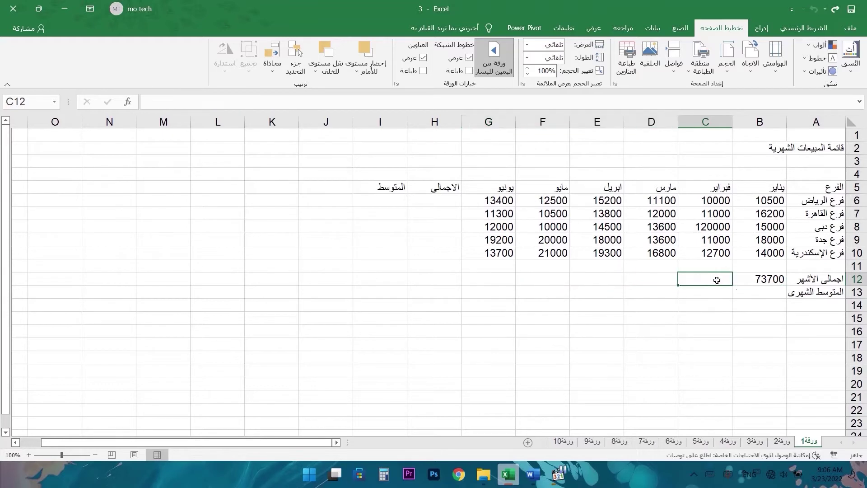
- Fill the January total formula from B12 across to G12 and check the May total against the quick sum of F6:F10
click(749, 279)
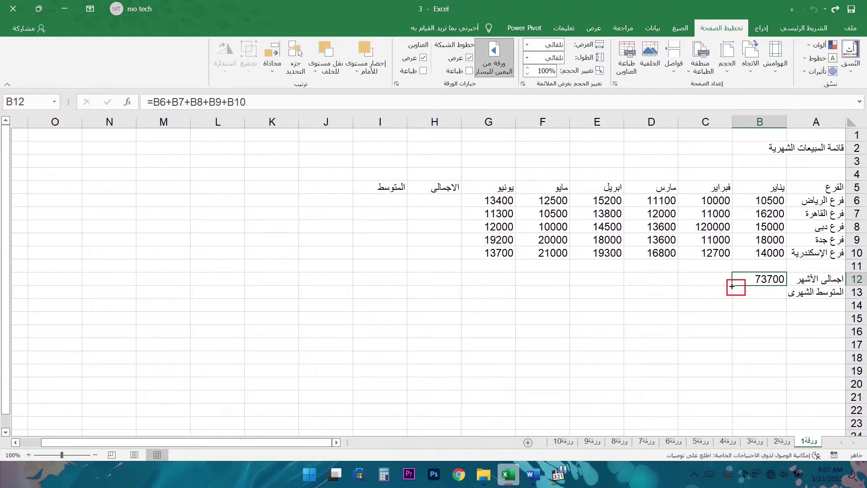
drag(732, 286, 482, 283)
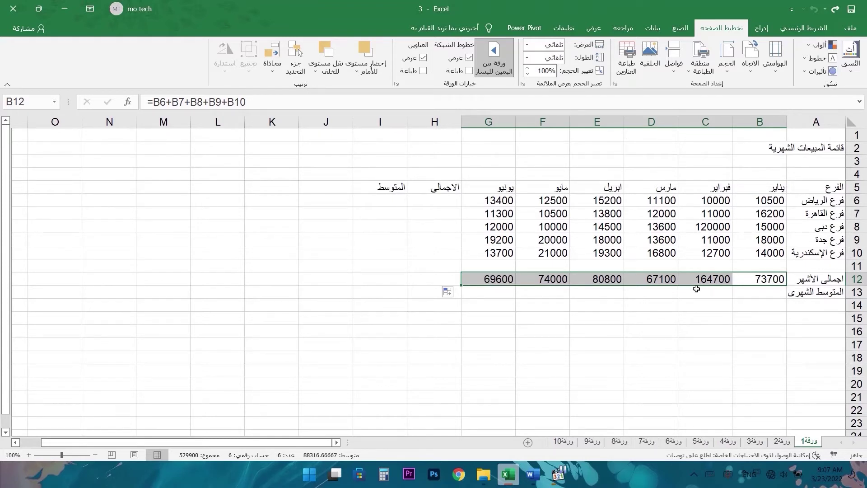
drag(566, 206, 553, 252)
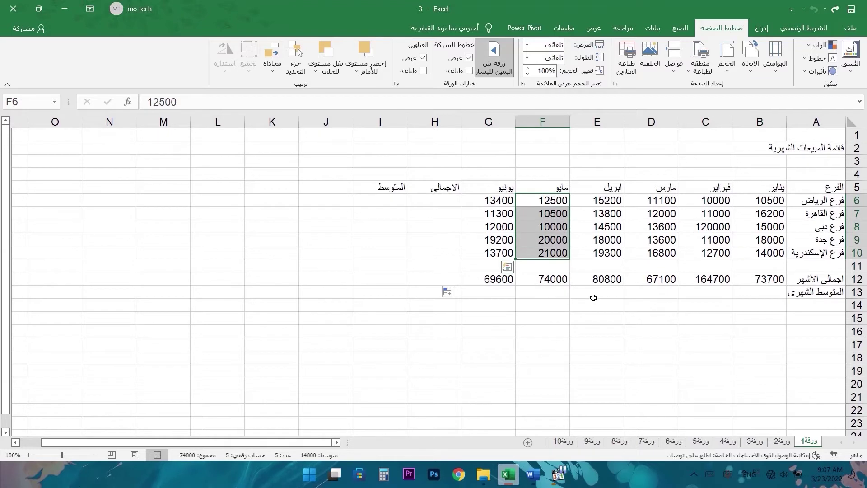
- Undo the fill across row 12 and the entry of the January total in B12
key(ctrl+z)
key(ctrl+z)
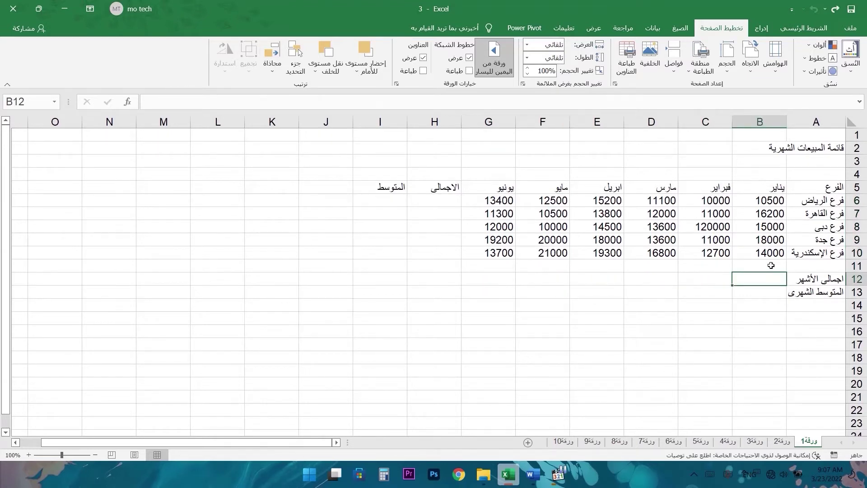
- Total the January sales in B12 with AutoSum as =SUM(B6:B11), and undo the entry
key(alt+equal)
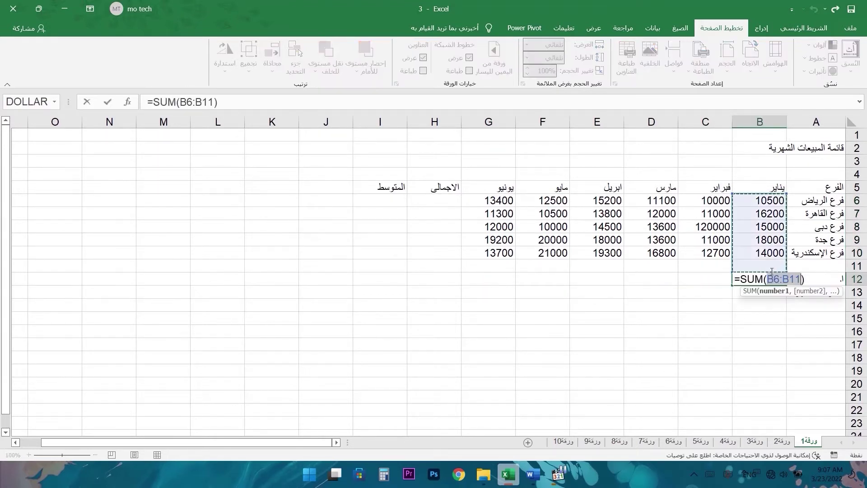
key(Return)
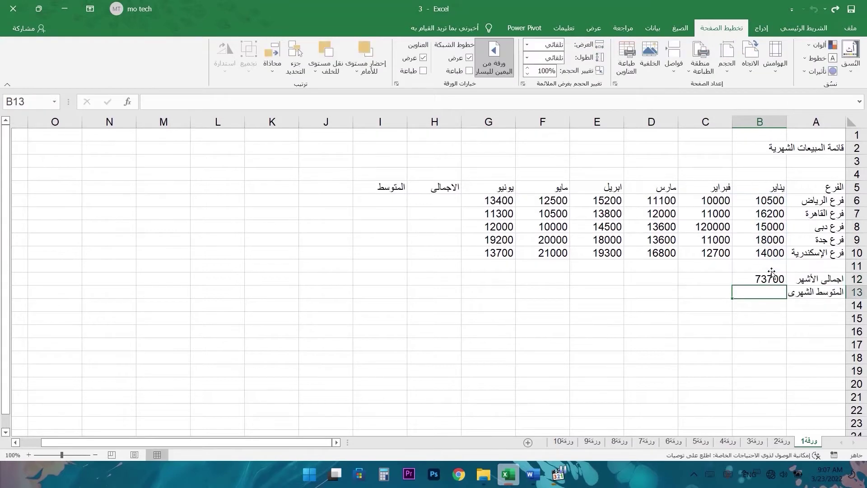
key(ctrl+z)
- Apply AutoSum to B6:G12, starting the selection at B6, to total all months in row 12, and undo it
drag(768, 200, 512, 281)
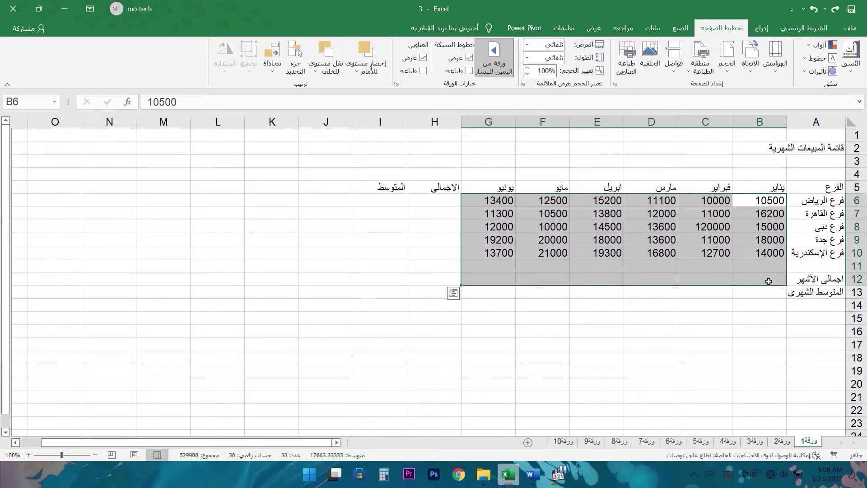
key(alt+equal)
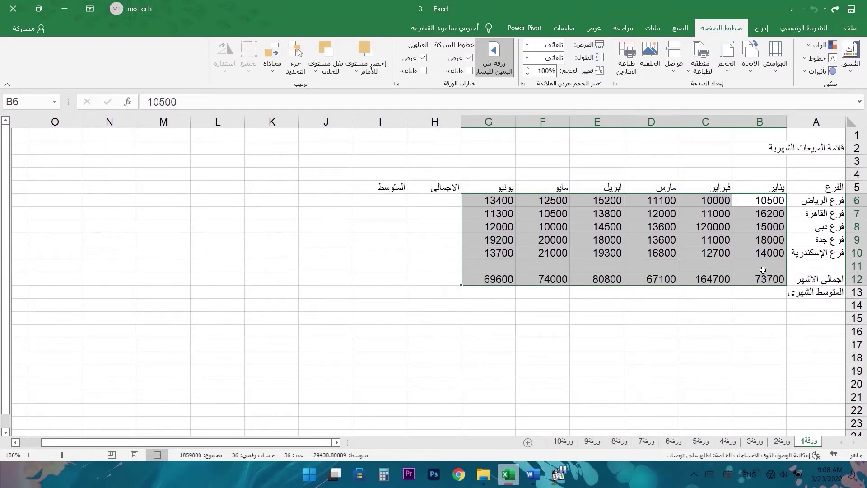
key(ctrl+z)
- Apply AutoSum to only the sales figures in B6:G10, placing the totals in row 11, and undo it
drag(499, 201, 749, 251)
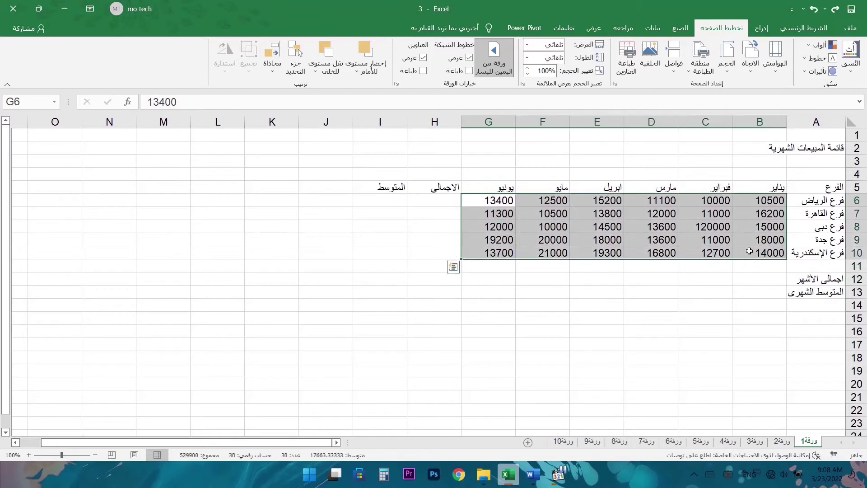
key(alt+equal)
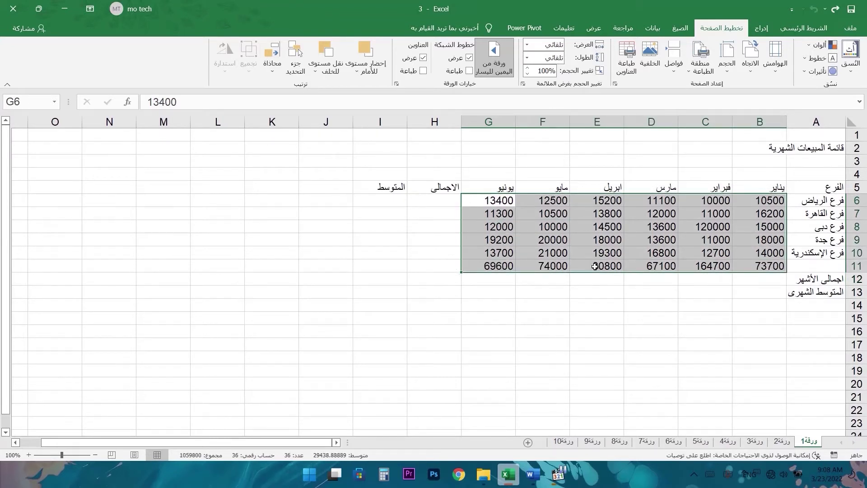
key(ctrl+z)
- Total all months in row 12 with AutoSum on the range selected from G6 back to B12, and undo it
drag(481, 205, 769, 277)
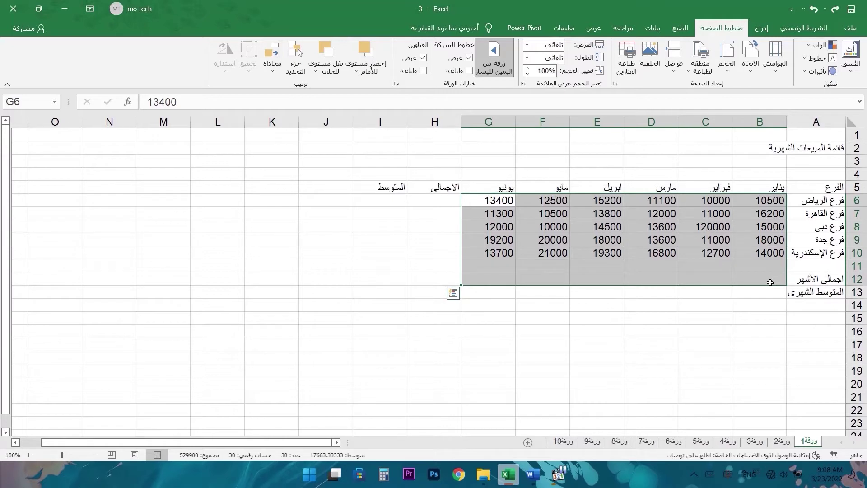
key(alt+equal)
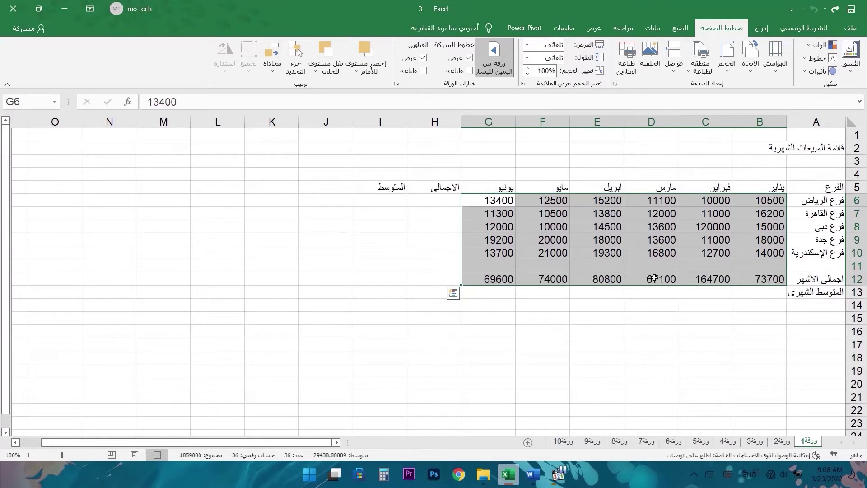
key(ctrl+z)
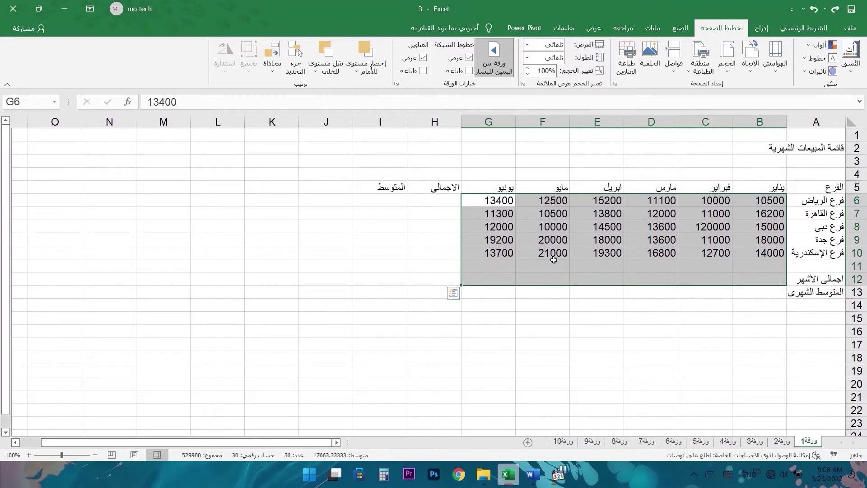
- Apply AutoSum to B6:H12 to produce the monthly totals in row 12 and the branch totals in column H together
click(706, 214)
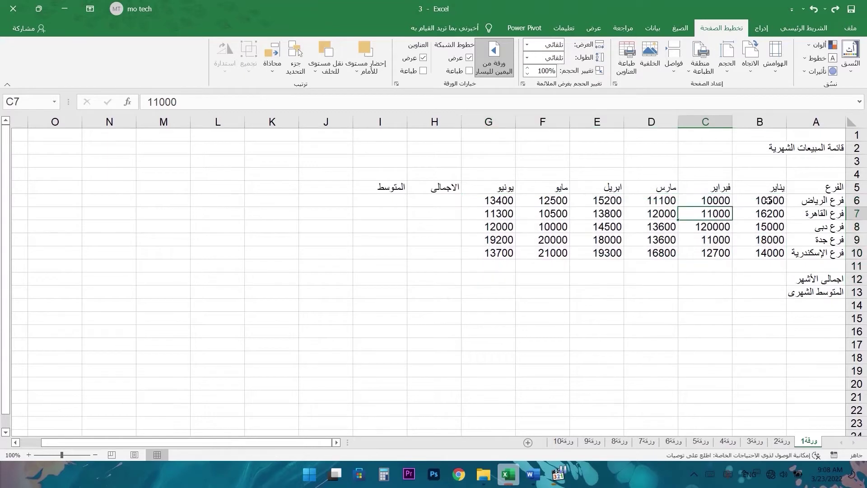
drag(768, 201, 495, 279)
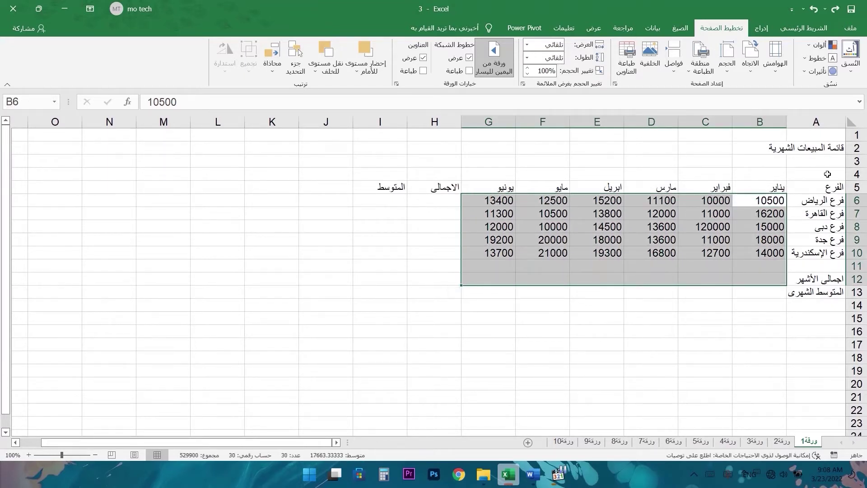
click(434, 201)
drag(434, 201, 525, 254)
drag(451, 199, 758, 280)
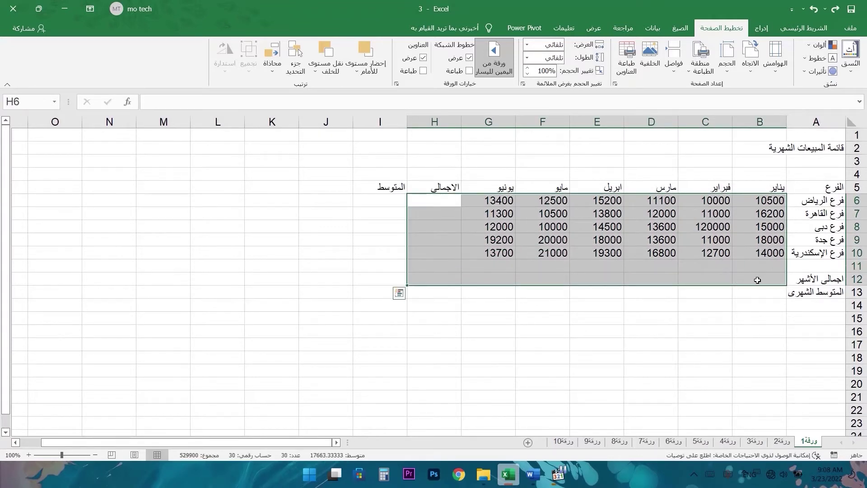
key(alt+equal)
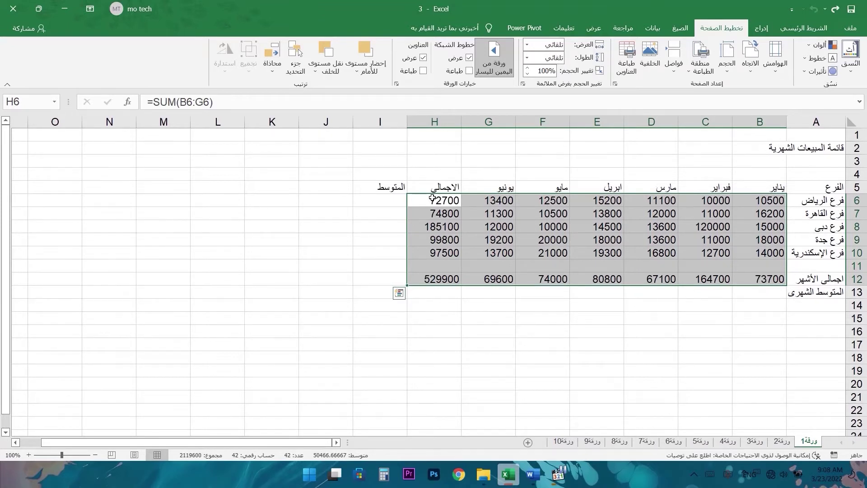
- Check the Riyadh and Alexandria branch totals against the quick sums of B6:G6 and B10:G10, and review the range B6:H12
drag(494, 201, 769, 201)
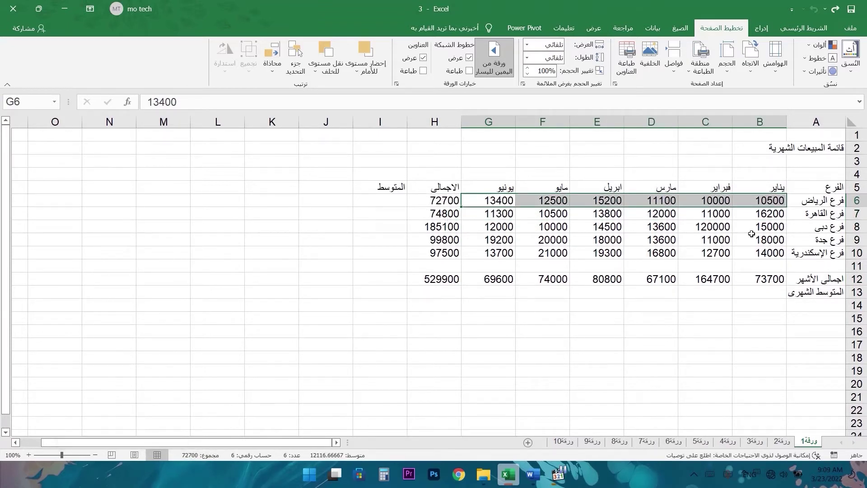
drag(763, 253, 501, 253)
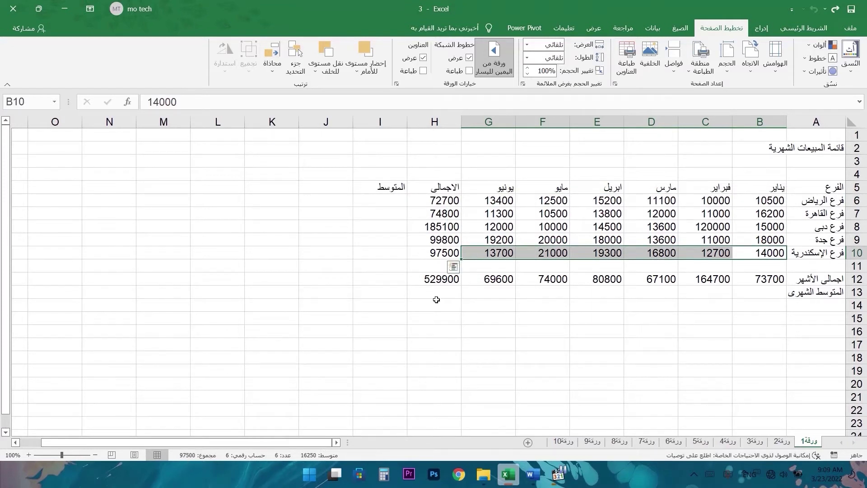
drag(434, 201, 748, 282)
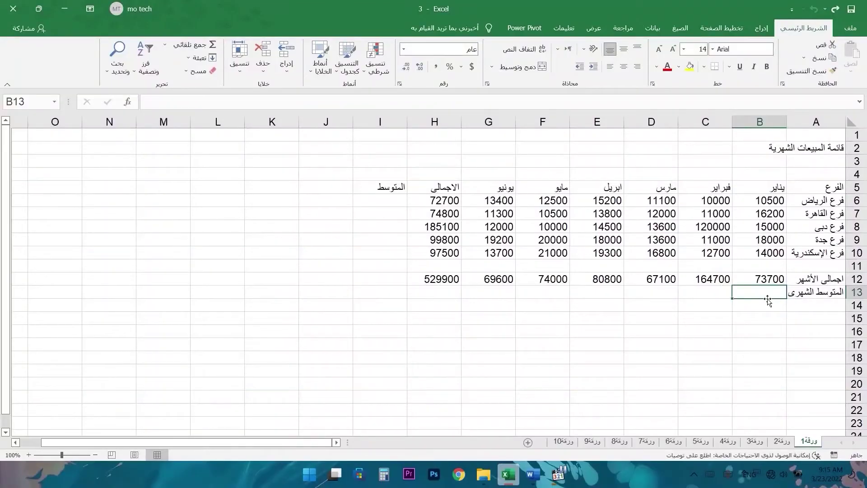
- Calculate the January average in B13 with =AVERAGE(B6:B10) and check it against the quick average of the same range
click(818, 291)
key(Left)
click(831, 292)
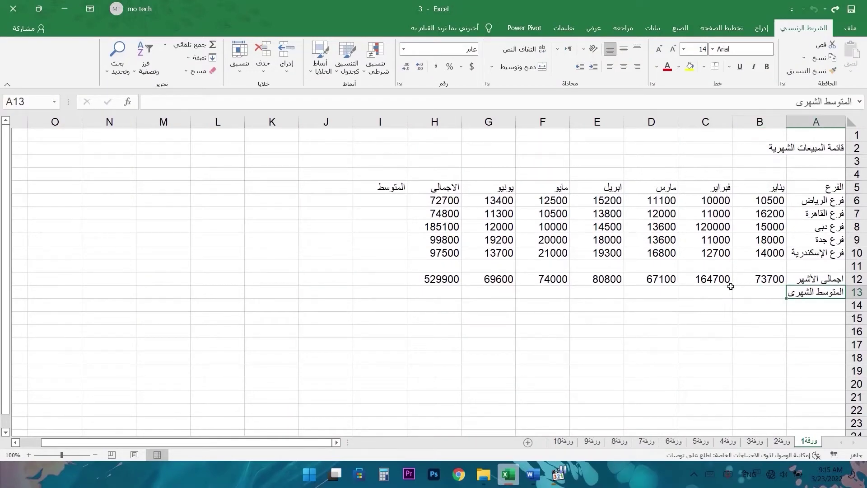
drag(768, 200, 768, 253)
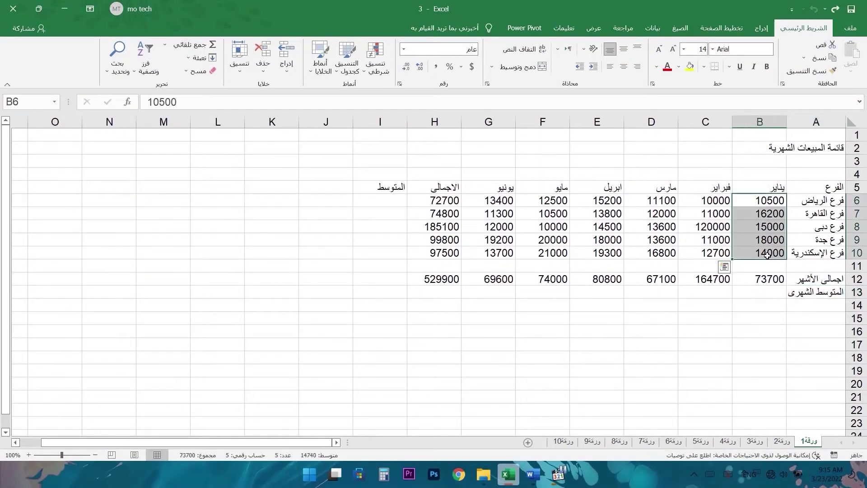
click(763, 292)
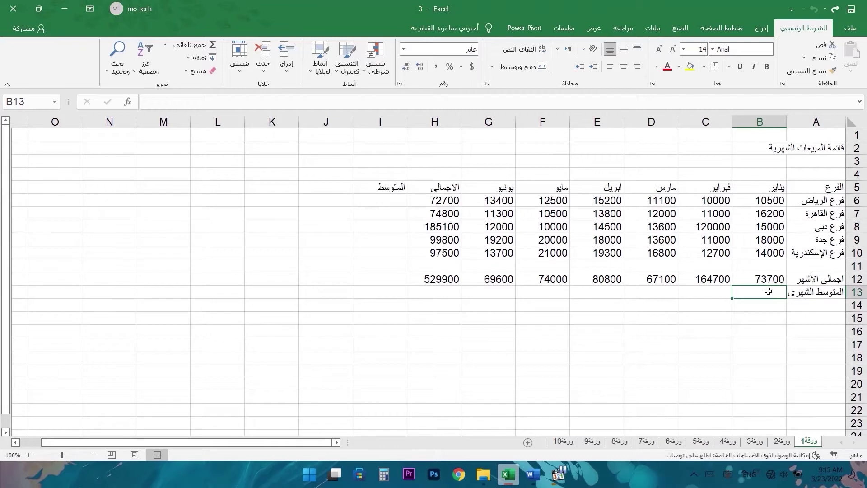
text(=AV)
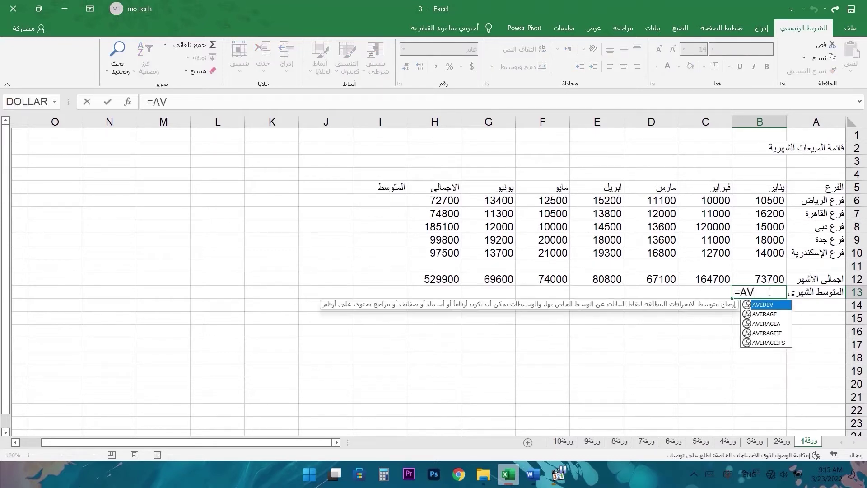
text(ER)
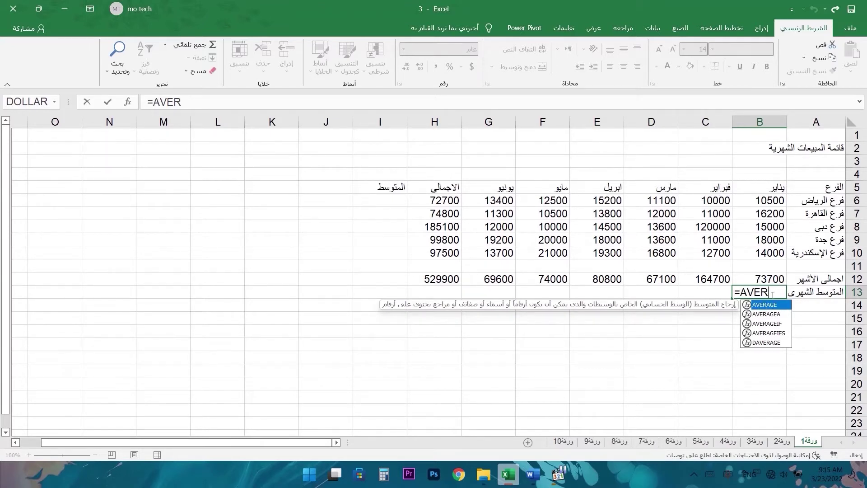
key(Tab)
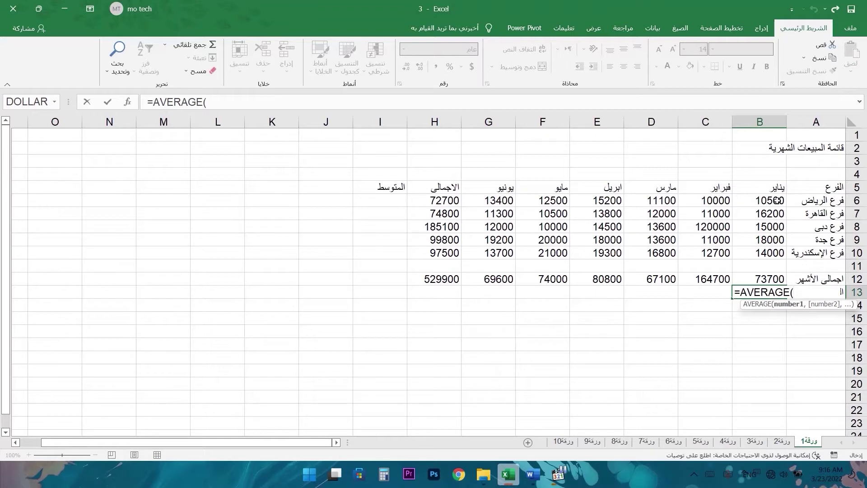
drag(773, 200, 775, 254)
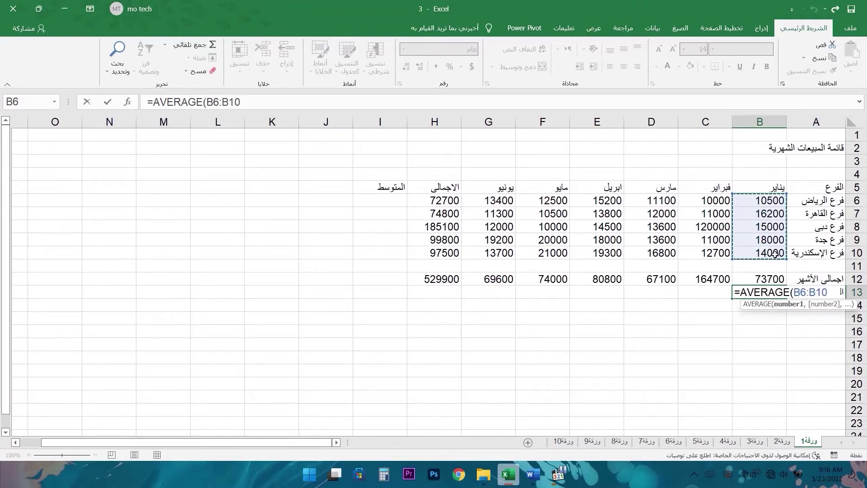
text())
key(Return)
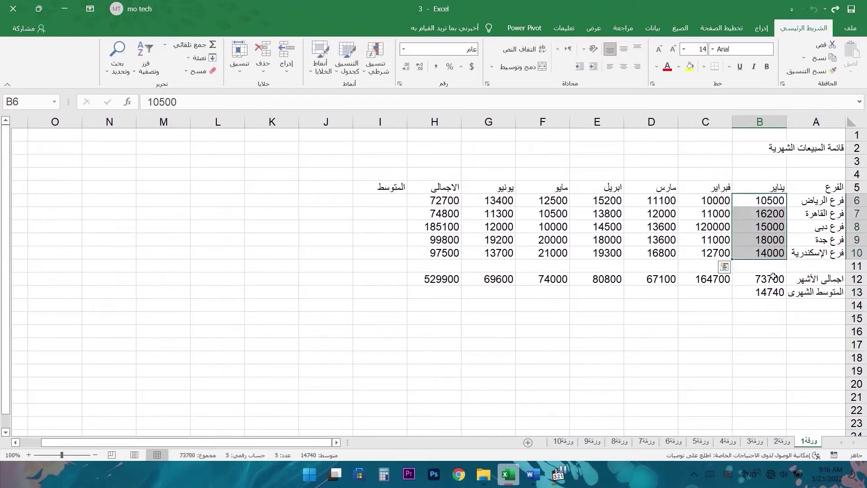
click(771, 293)
drag(776, 200, 776, 251)
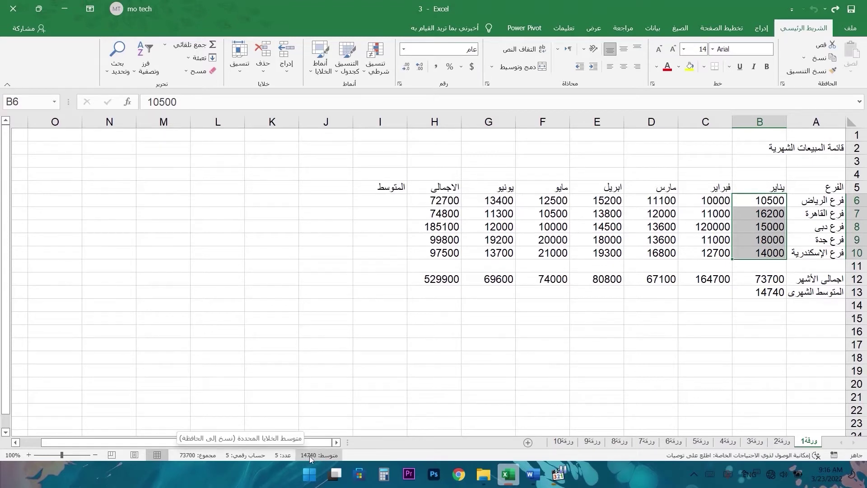
- Fill the January average formula from B13 across to H13, and undo the fill
click(764, 294)
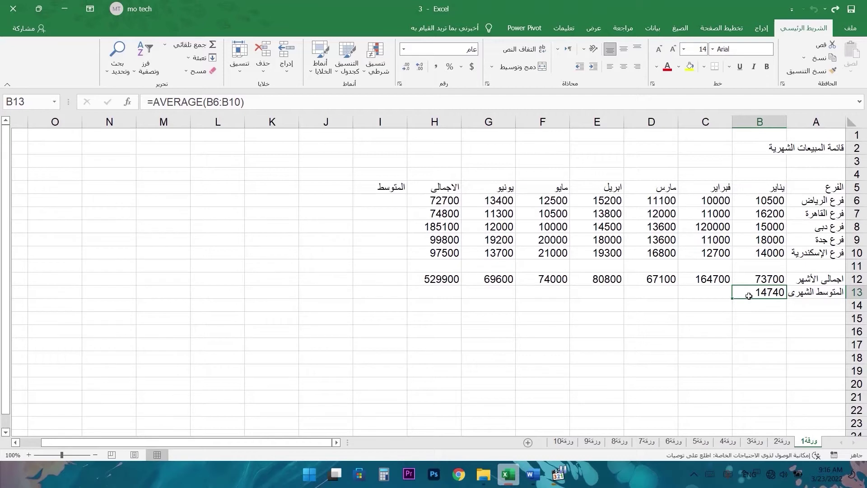
drag(732, 299, 425, 301)
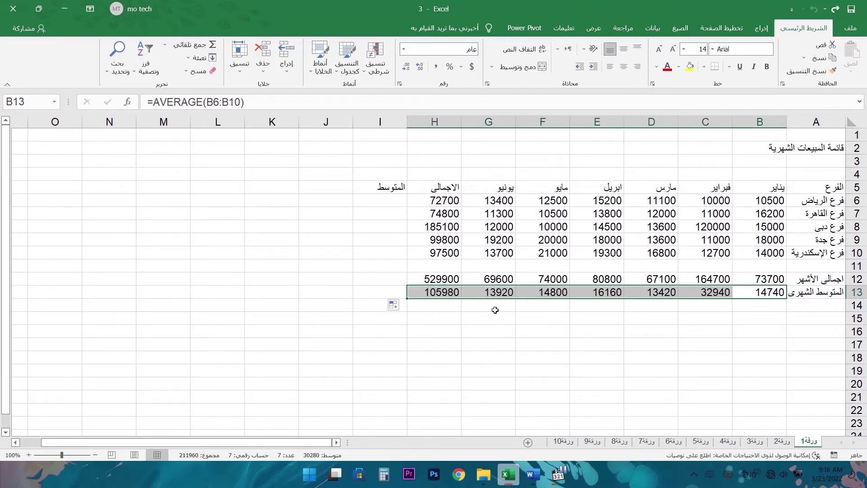
key(ctrl+z)
- Copy the January average formula from B13 and paste it into C13:H13
key(ctrl+c)
click(707, 292)
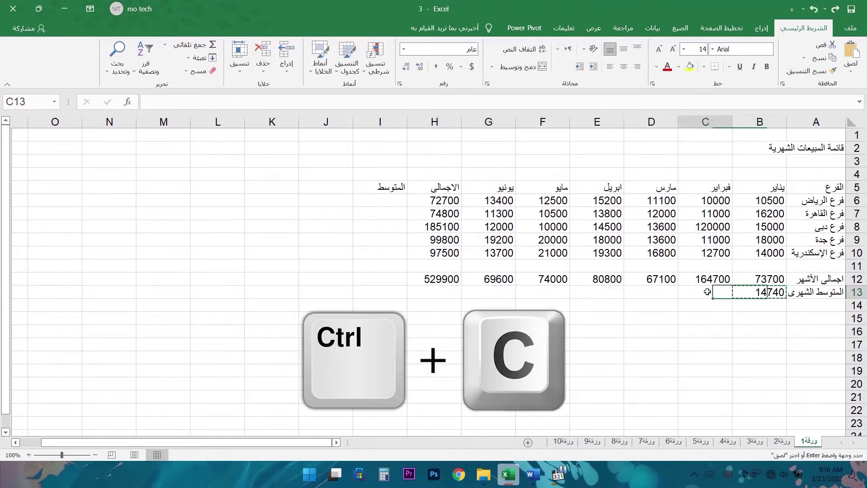
drag(707, 292, 420, 293)
key(ctrl+v)
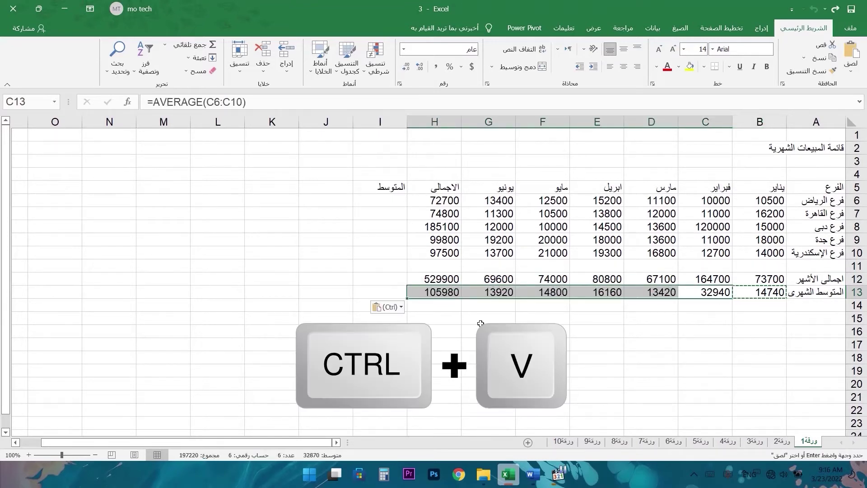
- Try reusing the January average formula from B13 for the Riyadh branch average in I6, and inspect the pasted formula
click(385, 200)
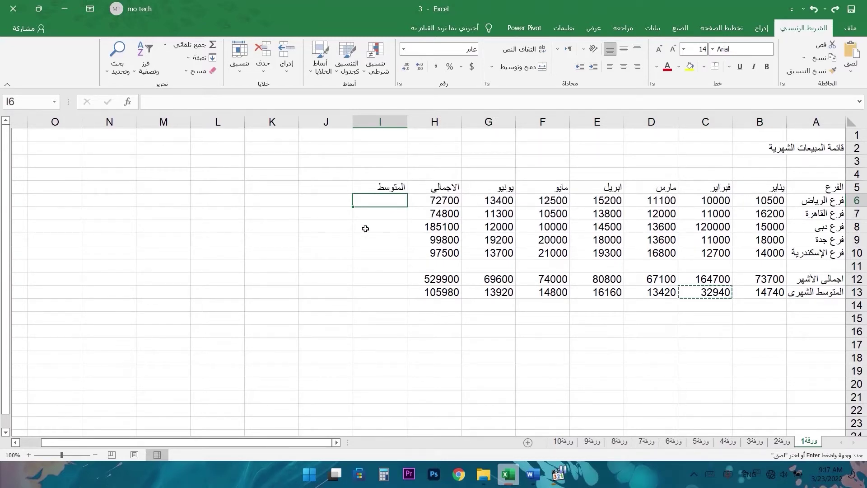
click(763, 295)
key(ctrl+c)
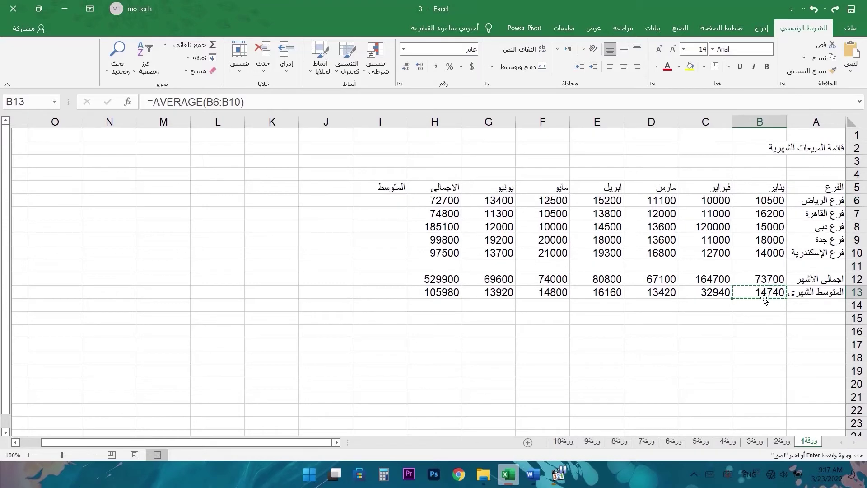
click(388, 201)
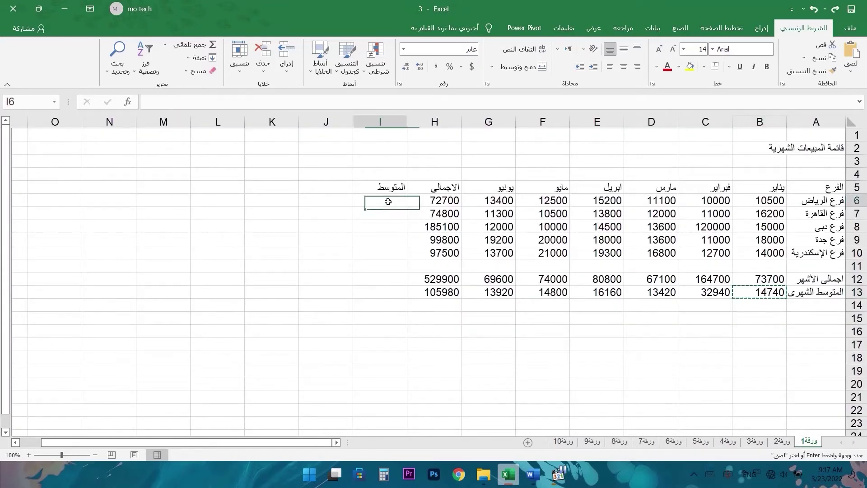
key(ctrl+v)
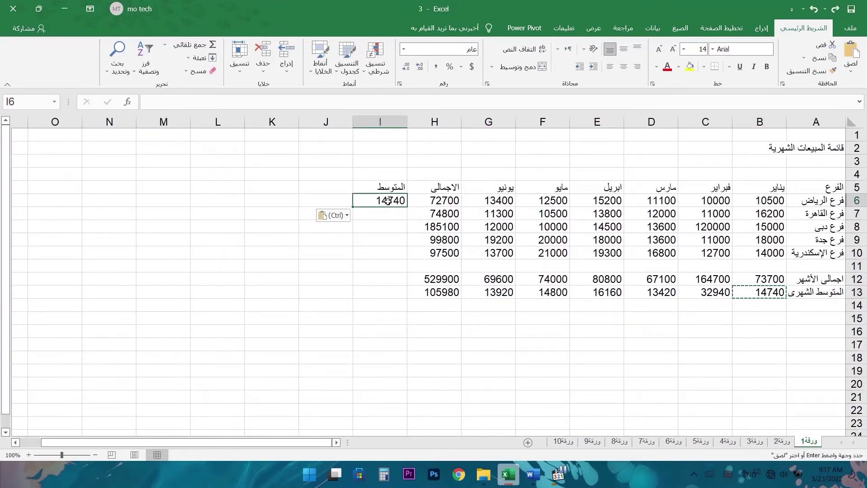
click(390, 211)
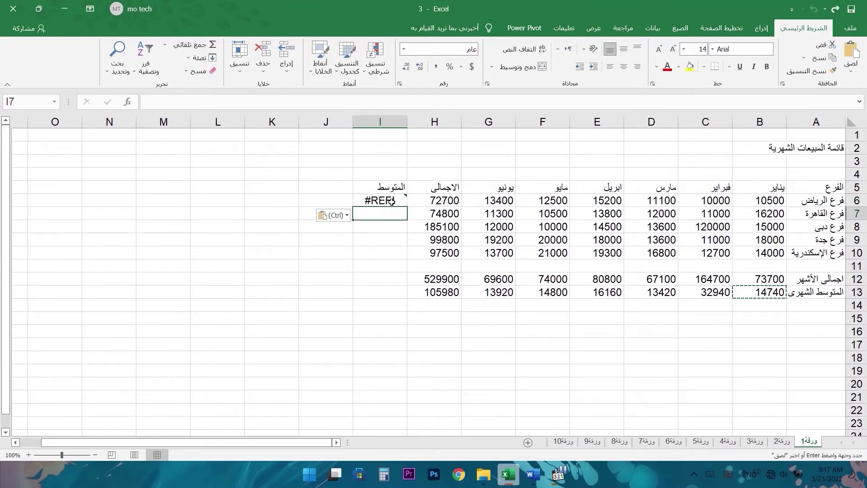
click(392, 201)
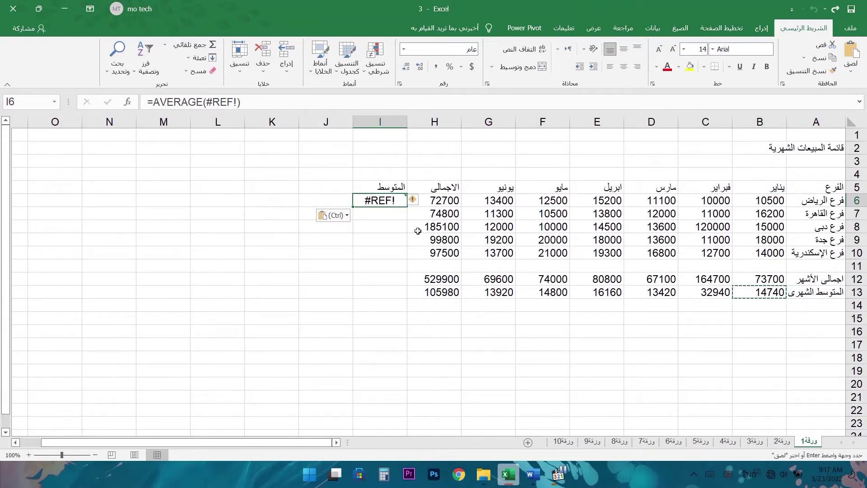
- Correct the Riyadh branch average formula in I6 to =AVERAGE(B6:G6)
double_click(391, 201)
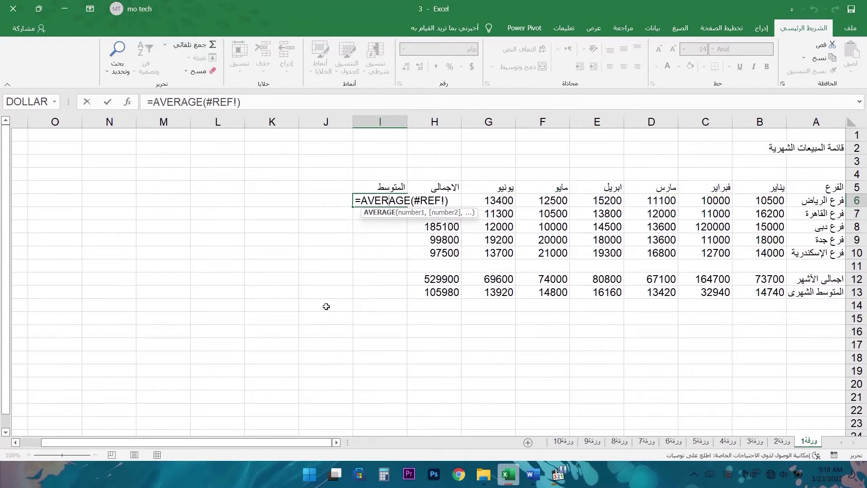
drag(454, 199, 413, 200)
key(BackSpace)
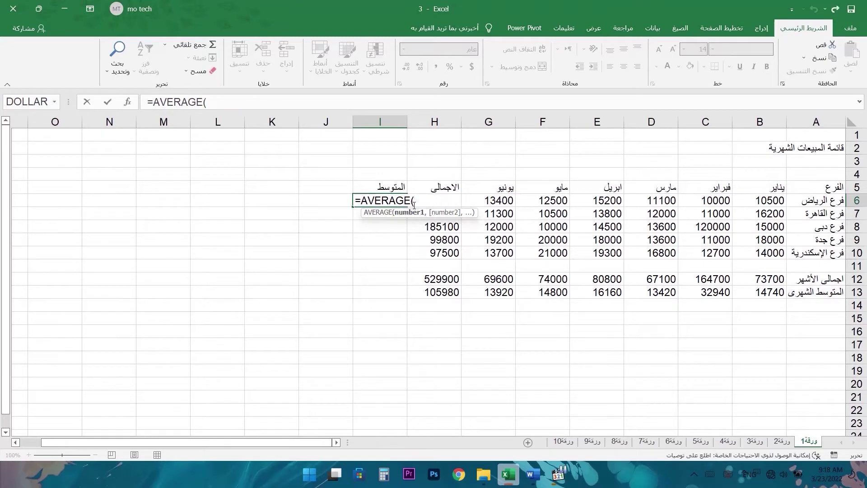
drag(770, 200, 481, 200)
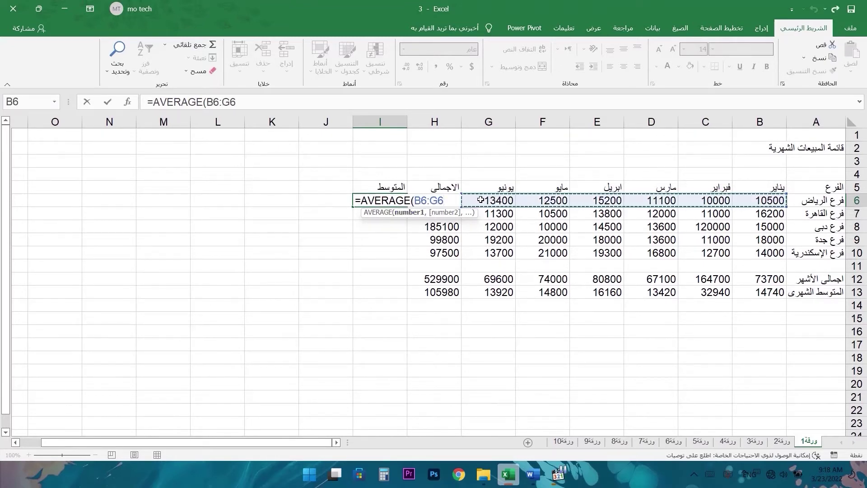
text())
key(Return)
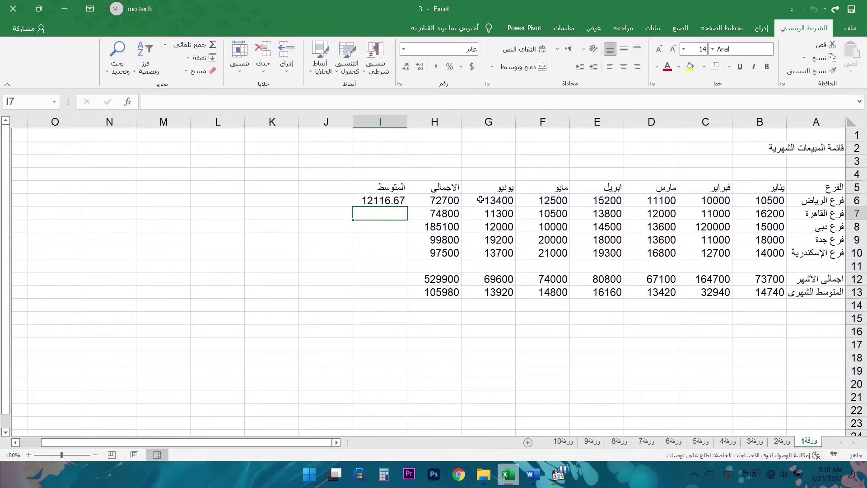
- Fill the Riyadh average formula from I6 down to I10 for the remaining branches, and review the filled range
click(397, 200)
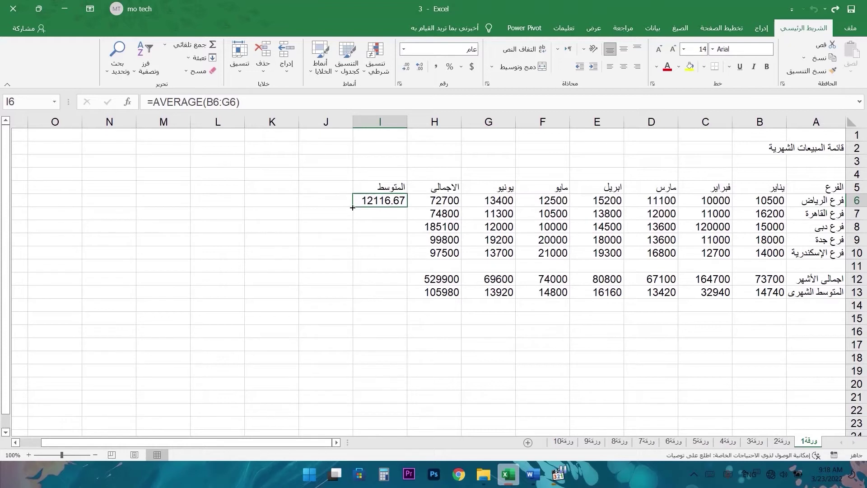
key(ctrl+d)
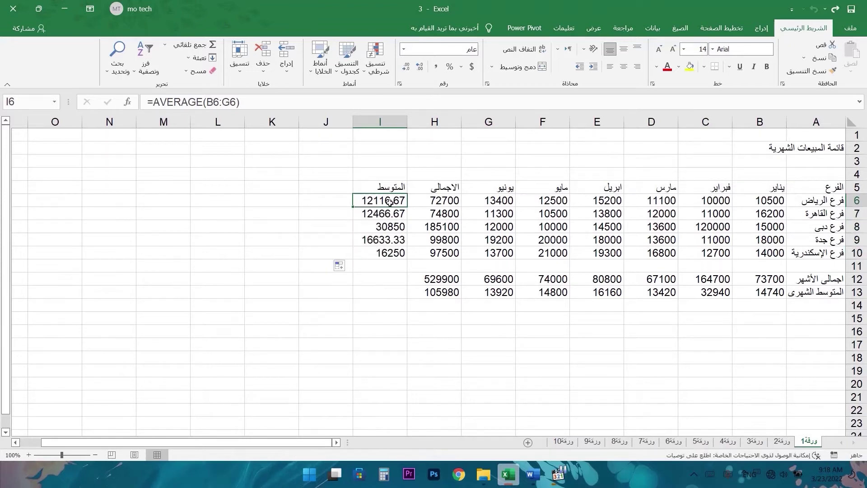
drag(389, 202, 388, 256)
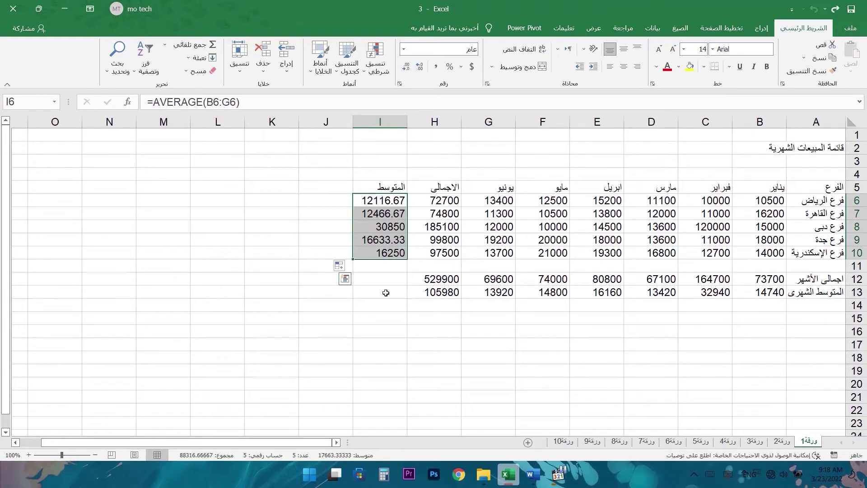
- Fill the average formulas again, from B13 across to H13 and from I6 down to I10
click(752, 296)
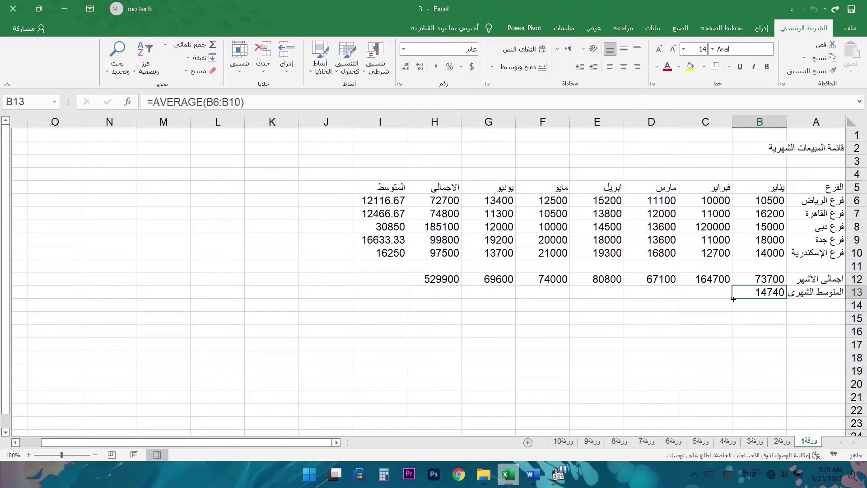
drag(732, 298, 432, 294)
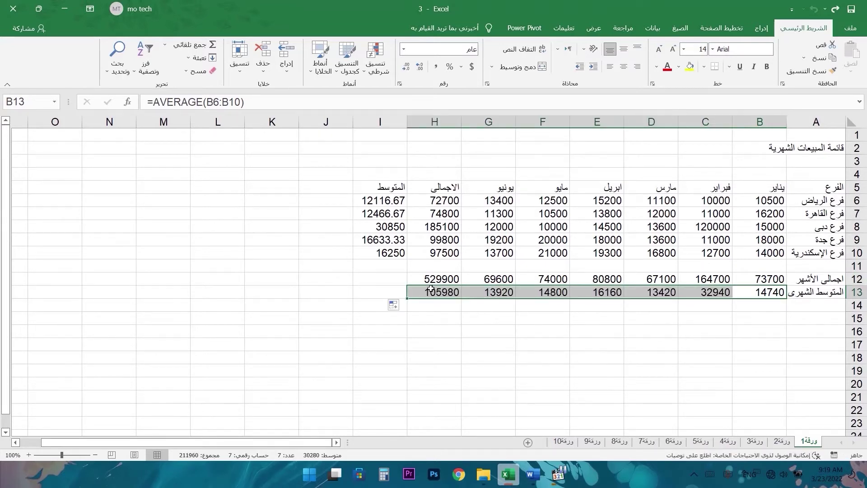
click(358, 203)
drag(352, 207, 375, 251)
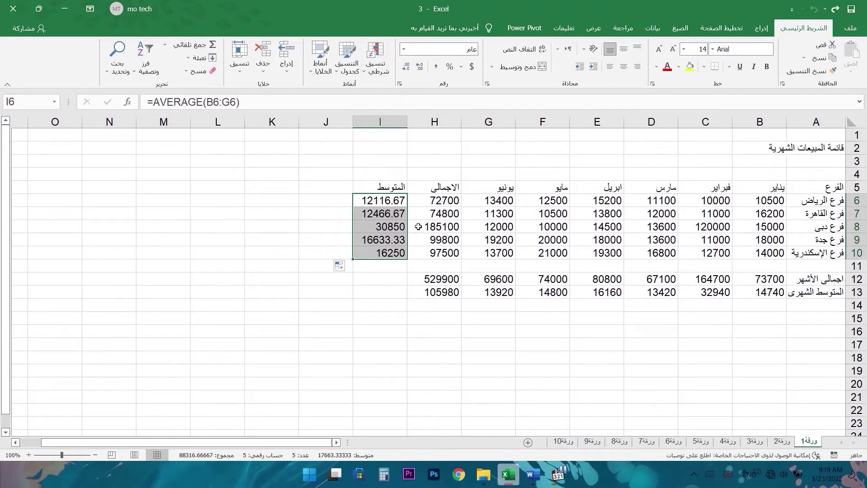
- Compare the quick averages of B6:G6 and B6:H6 with the Riyadh branch average in I6
click(380, 278)
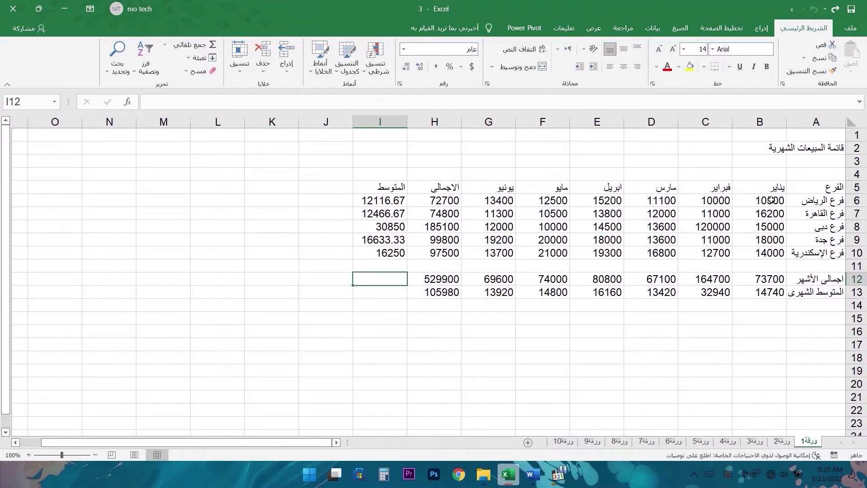
drag(772, 201, 492, 202)
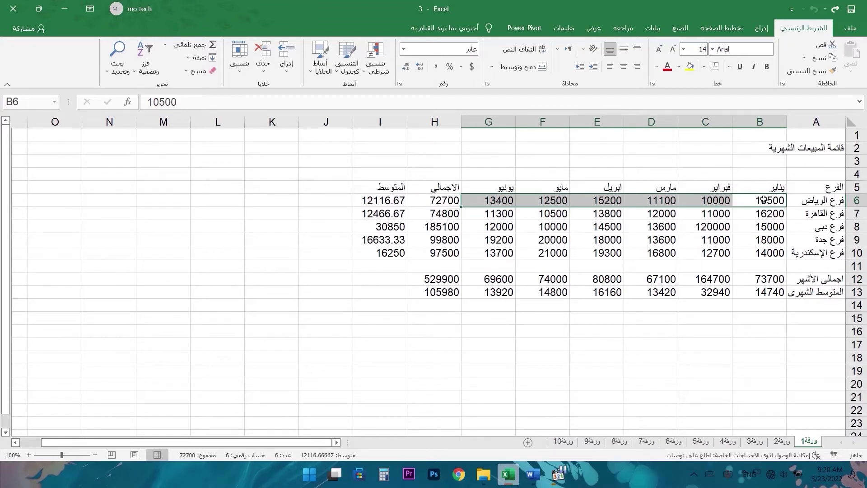
drag(763, 201, 409, 202)
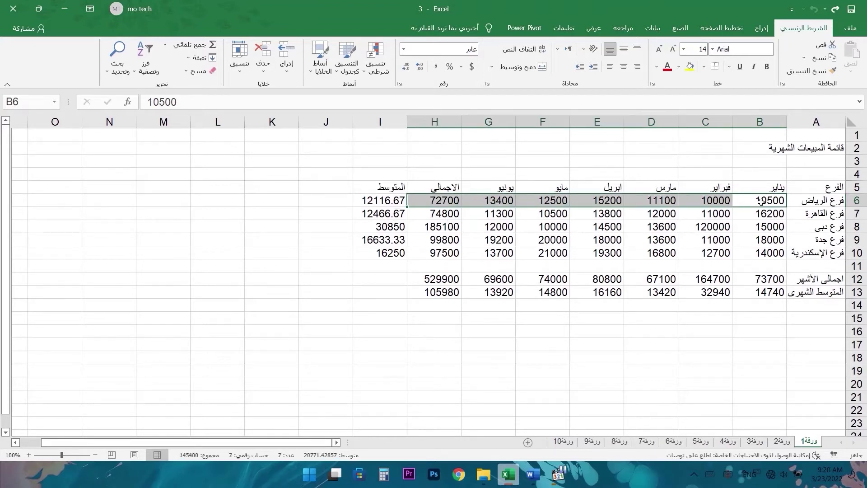
drag(763, 201, 479, 205)
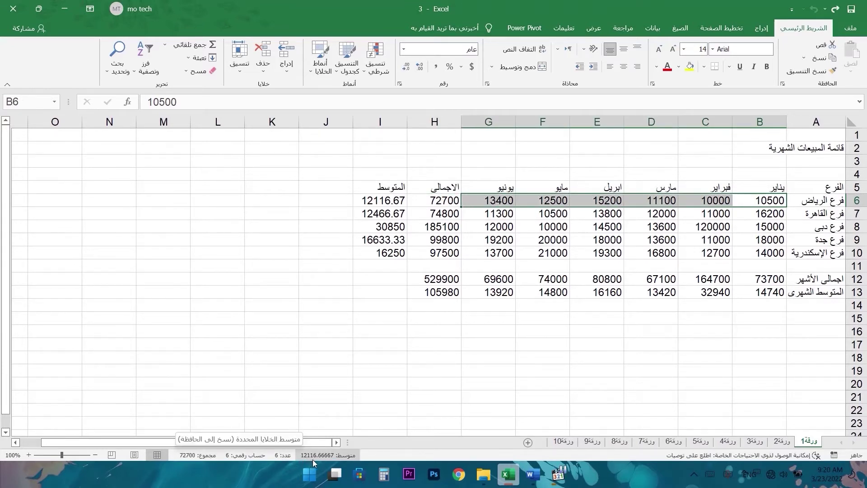
click(396, 201)
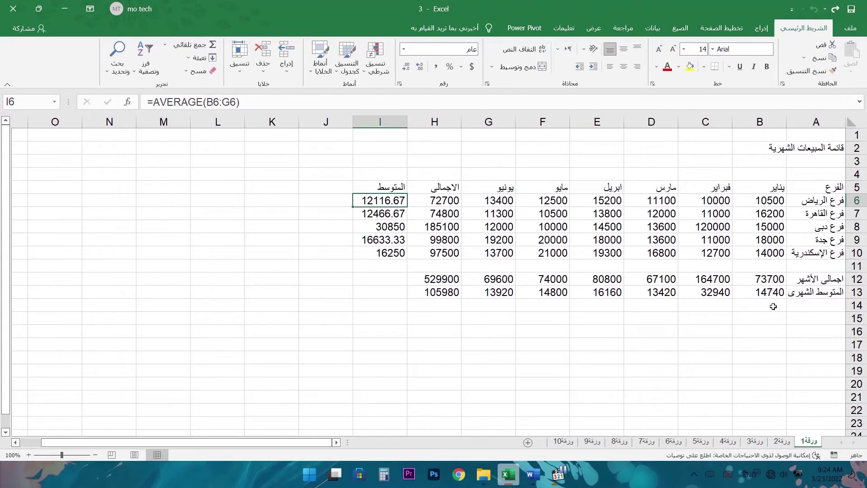
click(774, 306)
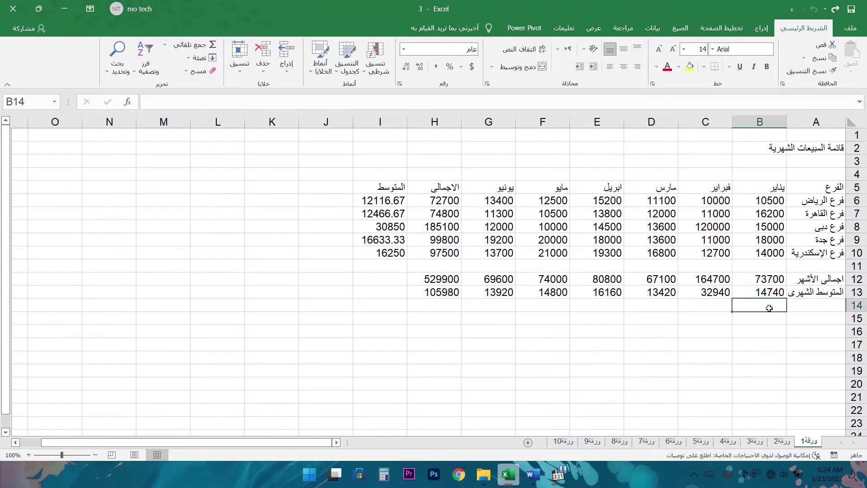
- Calculate the January average in B14 by dividing the monthly total by the number of branches with =B12/5
text(=)
click(738, 281)
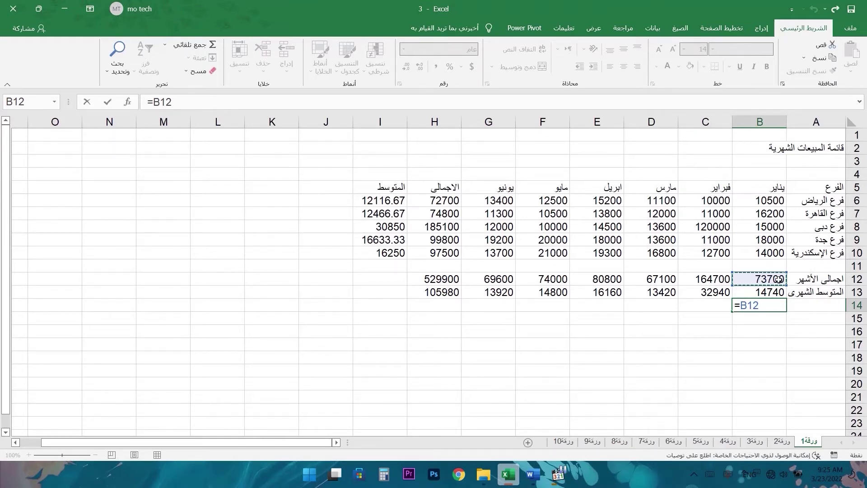
text(/5)
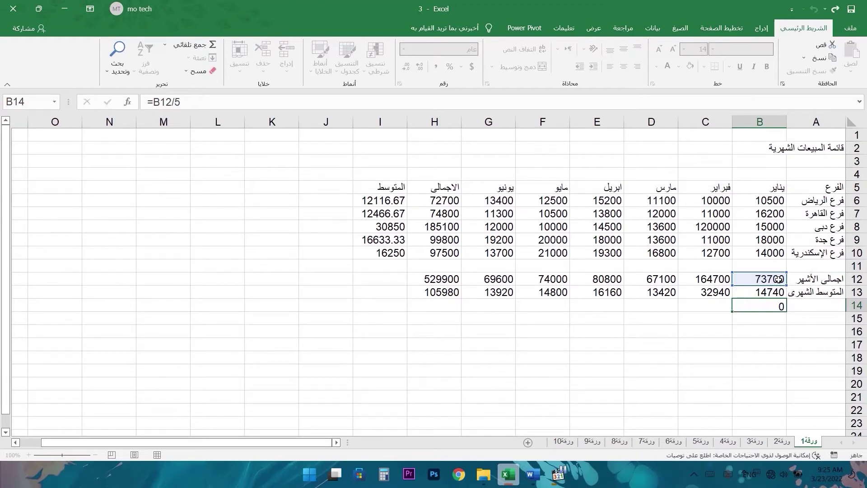
key(Return)
key(Up)
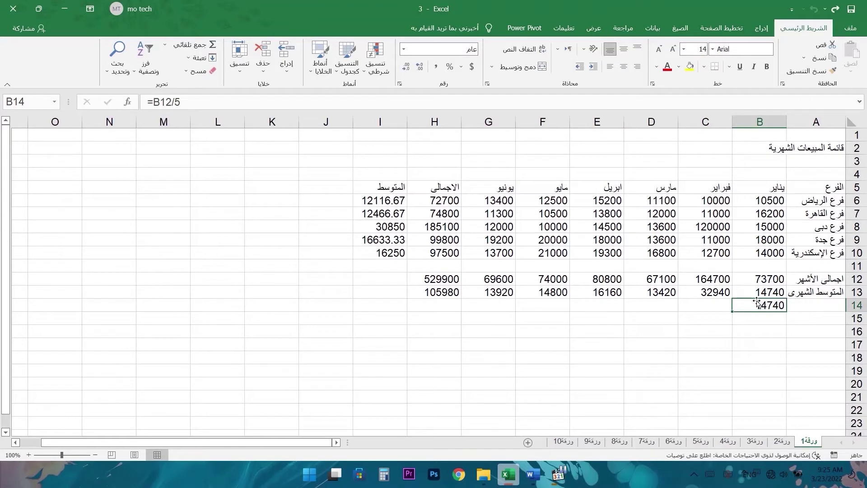
- Compare the formulas in B13 and B14, and check them against the January figures from B6 down to B12
click(771, 293)
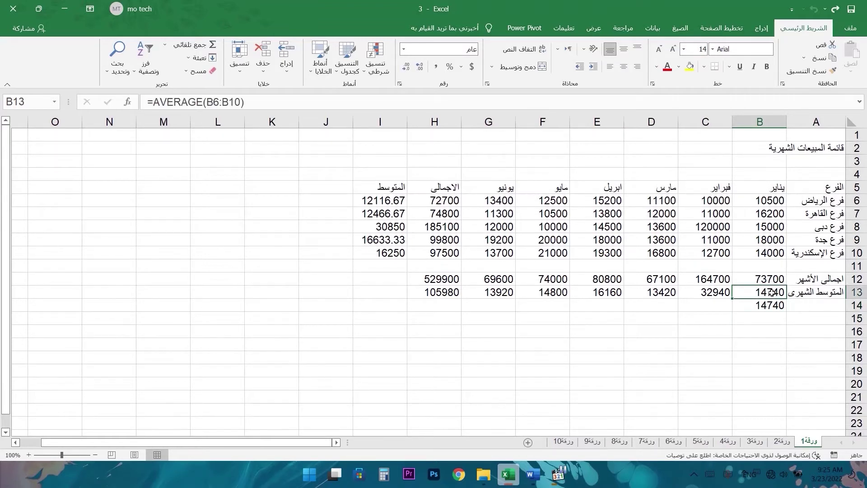
click(773, 307)
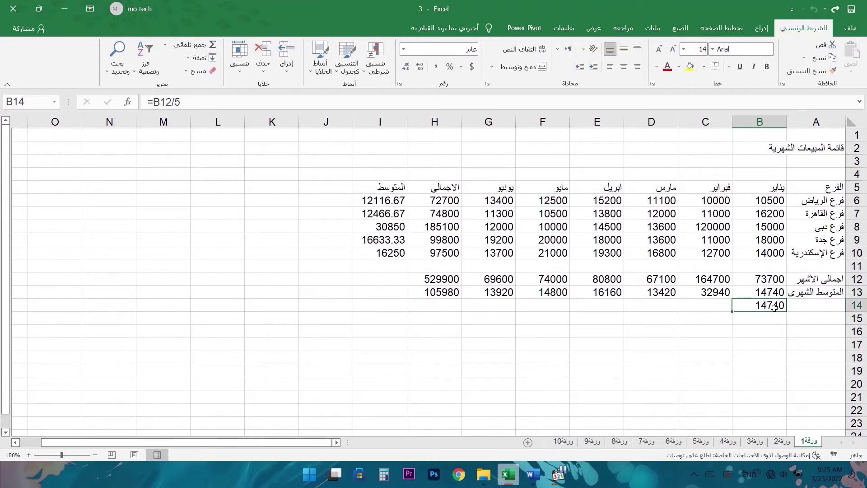
click(774, 292)
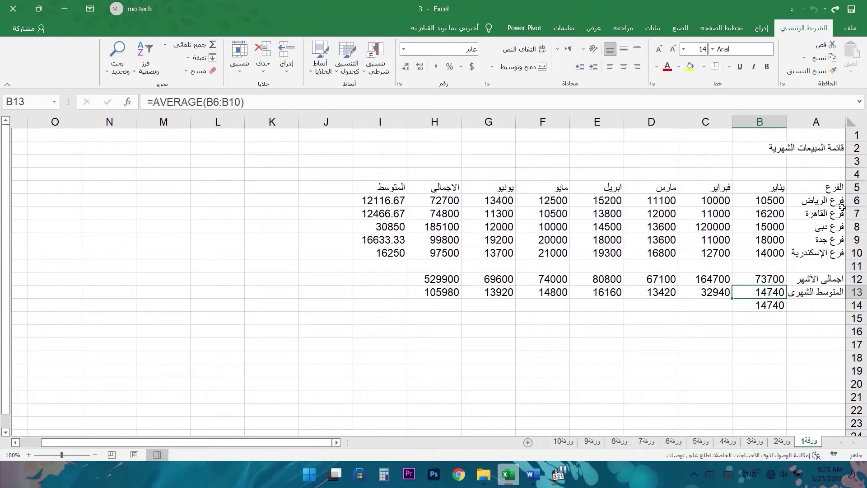
click(772, 308)
click(776, 200)
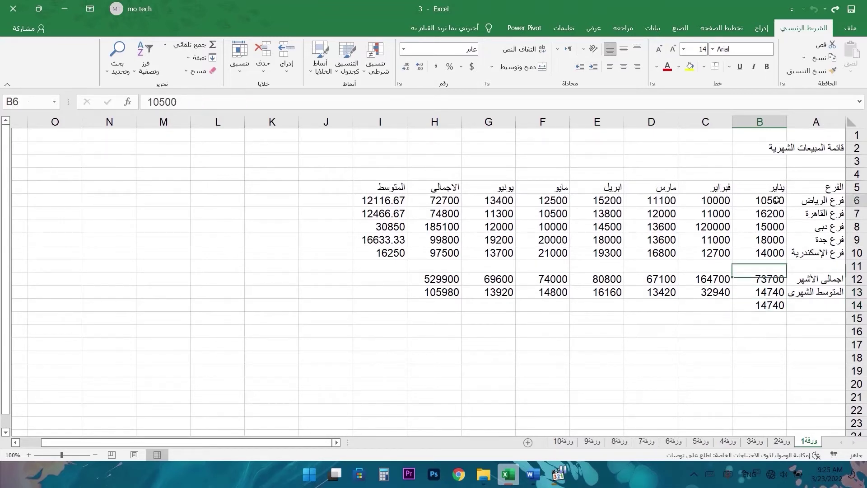
drag(776, 200, 768, 252)
drag(766, 197, 768, 276)
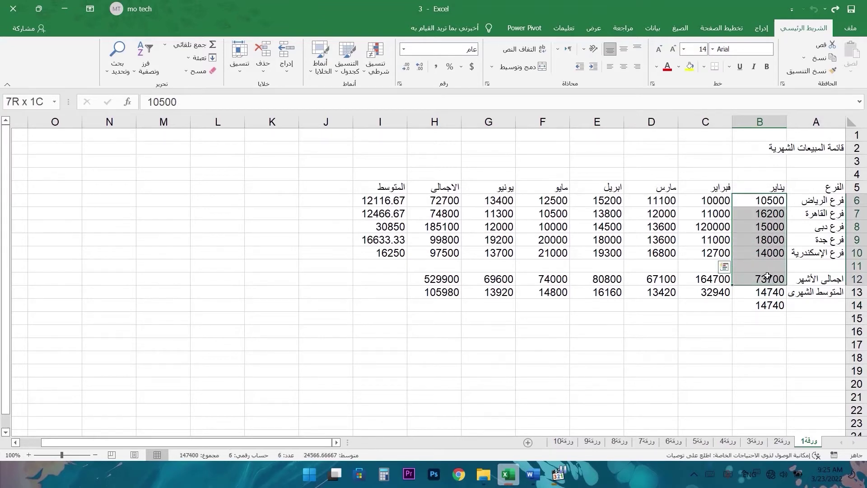
click(769, 303)
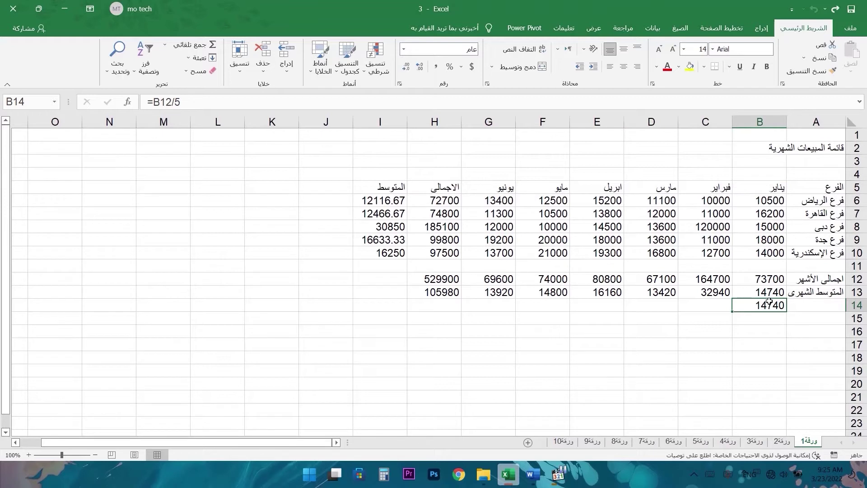
- Enter the January average in B15 as =B6+B7+B8+B9+B10/5, without grouping the sum
click(777, 321)
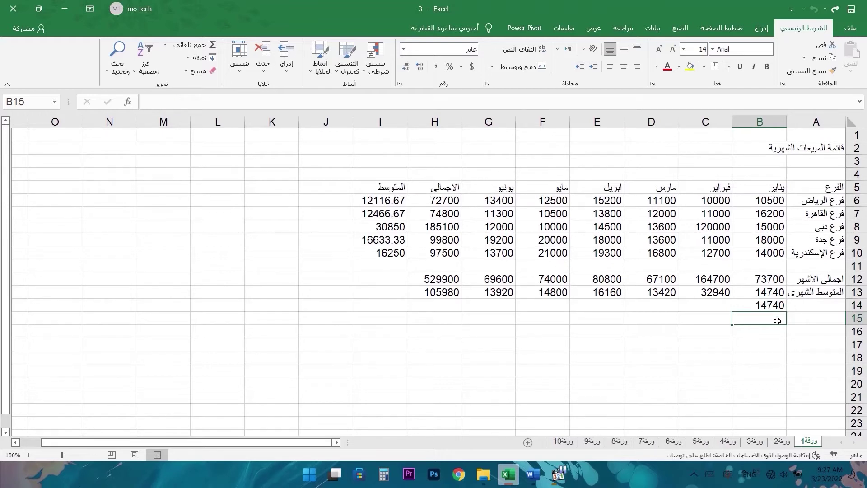
text(=)
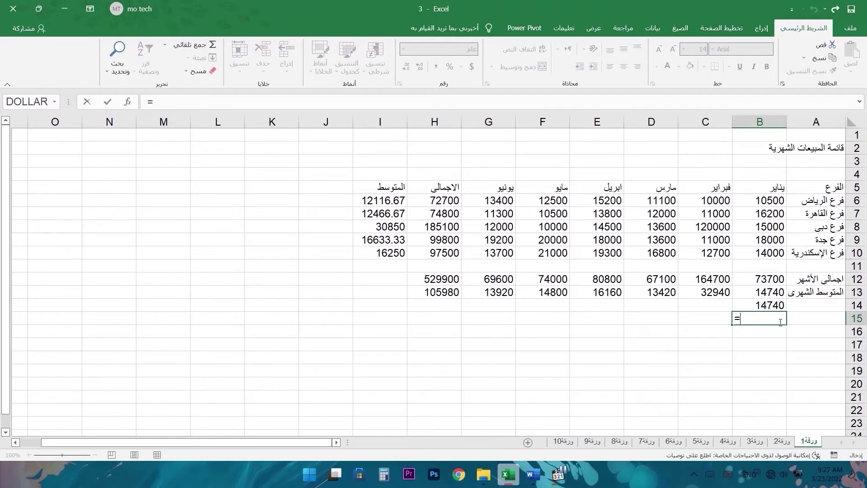
click(765, 203)
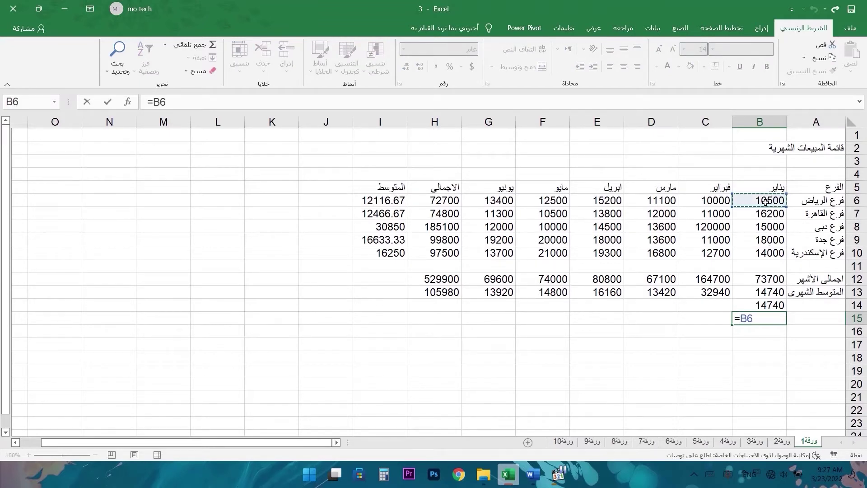
text(+)
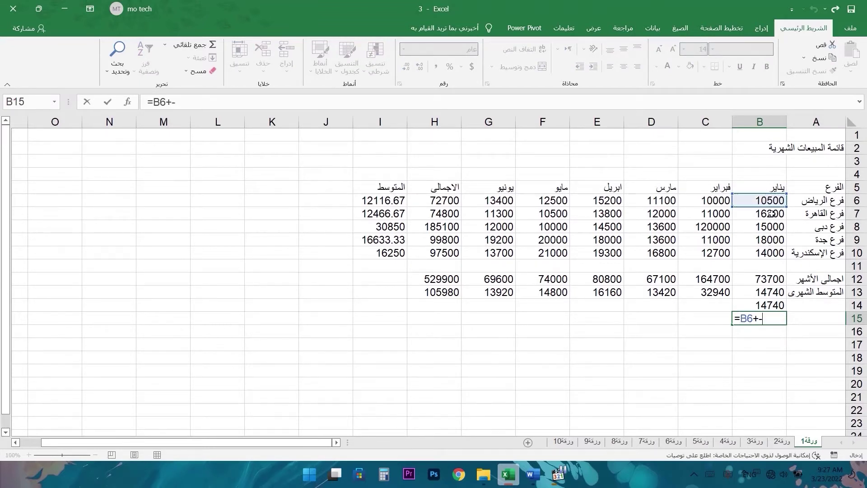
click(770, 216)
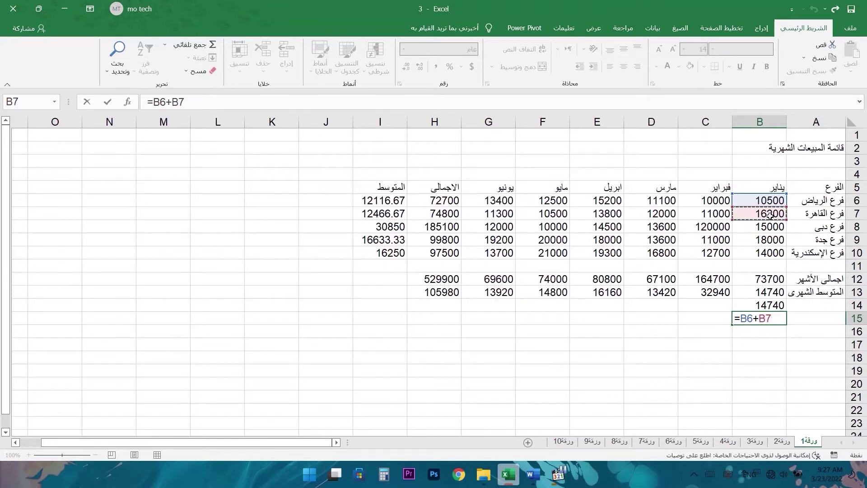
text(+)
click(769, 226)
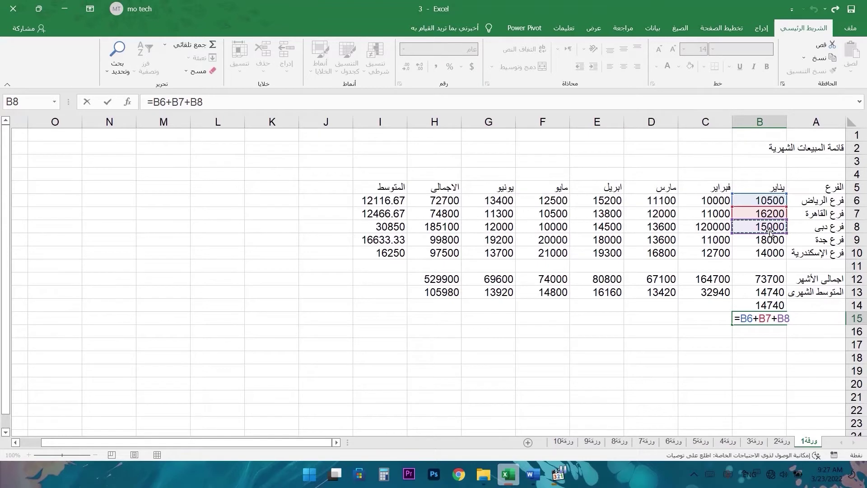
text(+)
click(770, 239)
text(+)
click(771, 253)
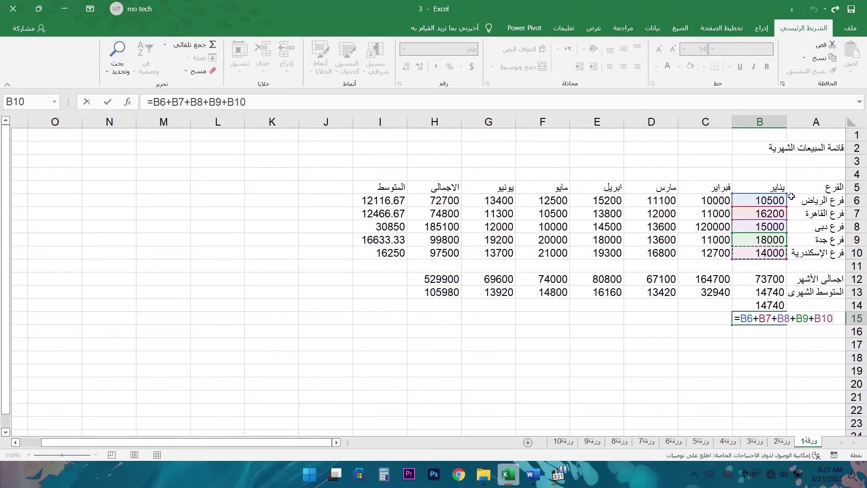
text(/5)
key(Return)
click(771, 319)
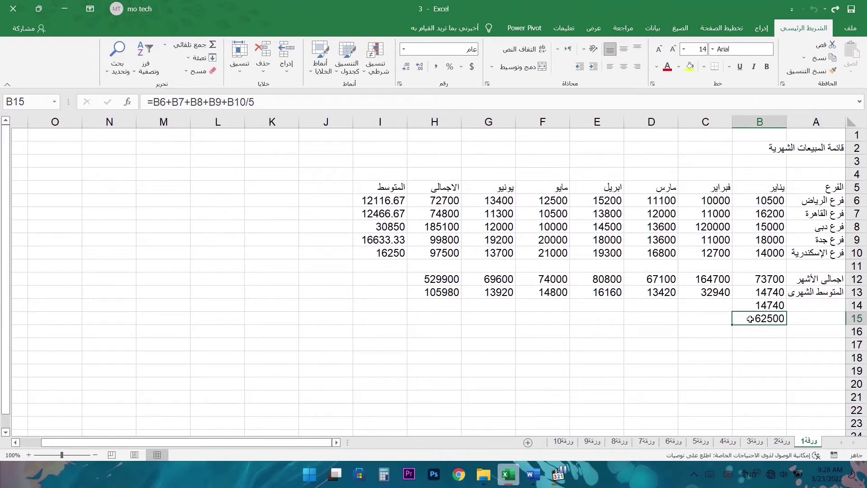
- Check the quick statistics of B6:B10, and examine the order of operations in the B15 formula without changing it
drag(767, 200, 767, 251)
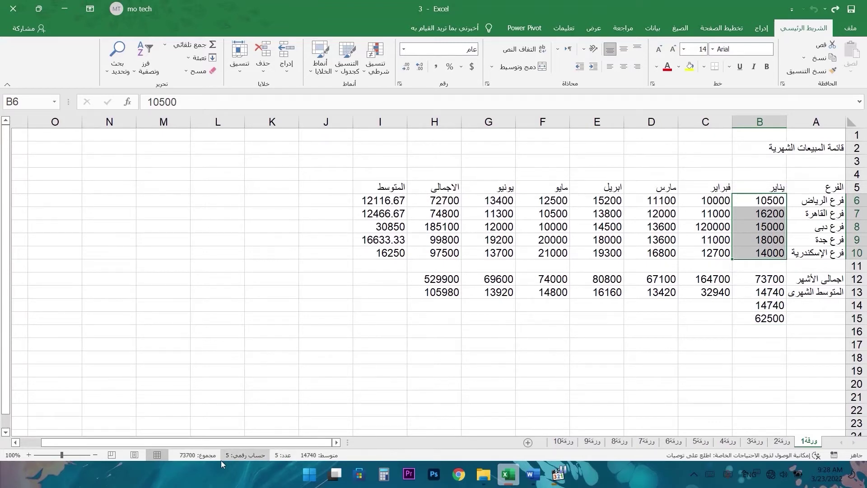
click(764, 318)
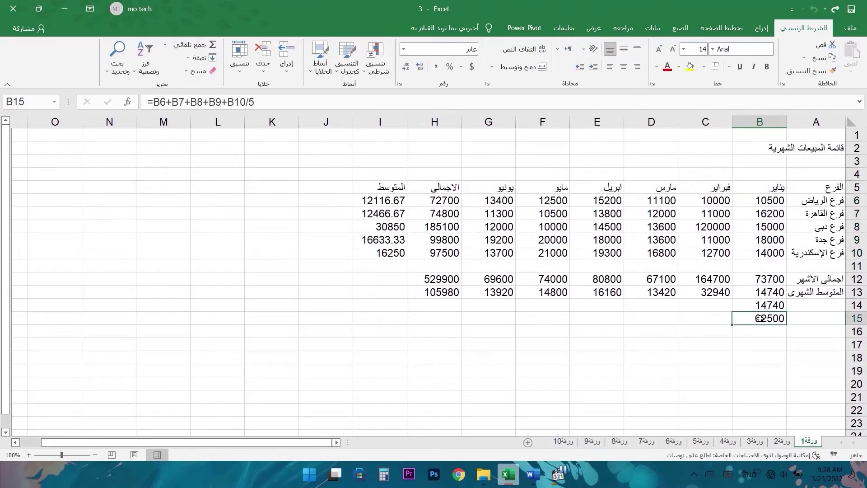
double_click(763, 318)
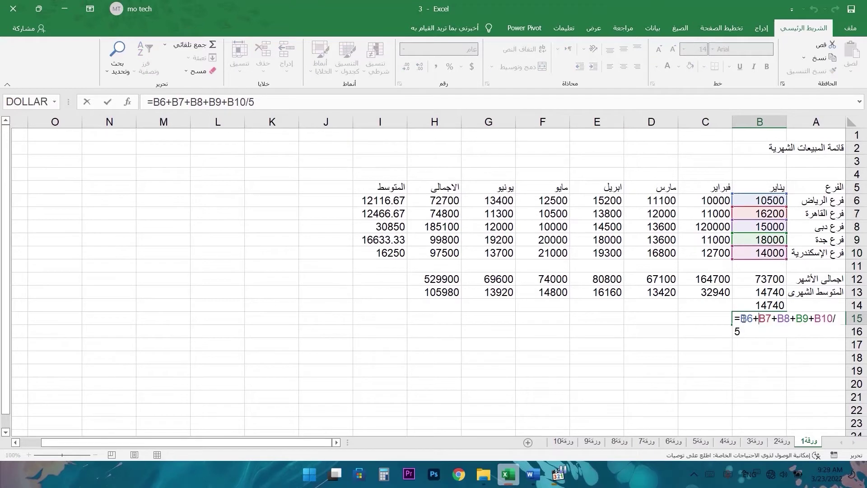
click(743, 318)
drag(743, 319, 788, 327)
click(742, 318)
drag(792, 321, 828, 320)
click(692, 321)
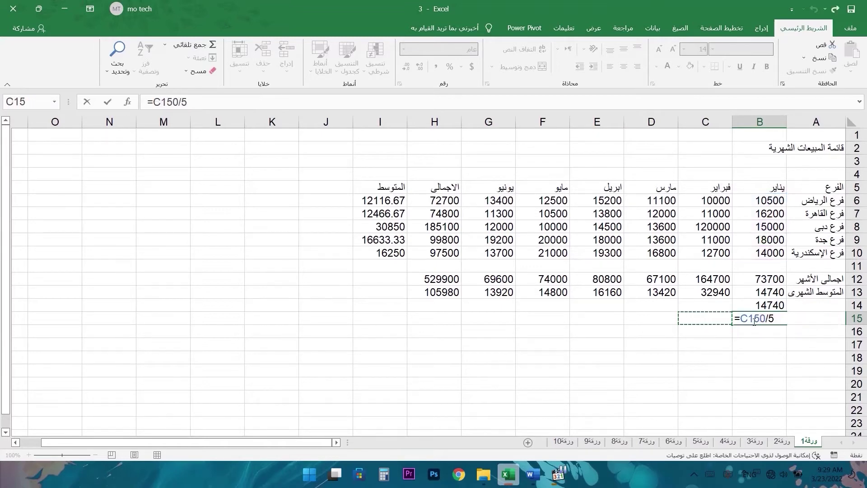
key(Escape)
- Enclose the sum in B15 in parentheses to make the formula =(B6+B7+B8+B9+B10)/5, and review the grouped terms
double_click(767, 318)
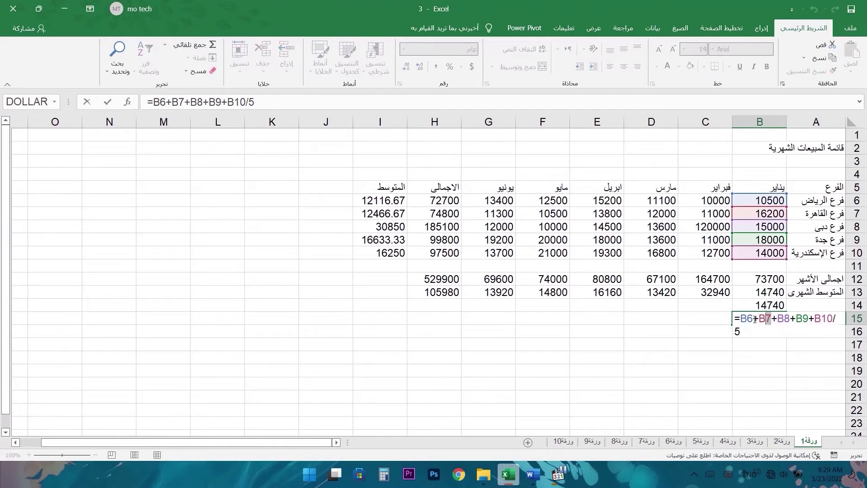
click(744, 319)
text(()
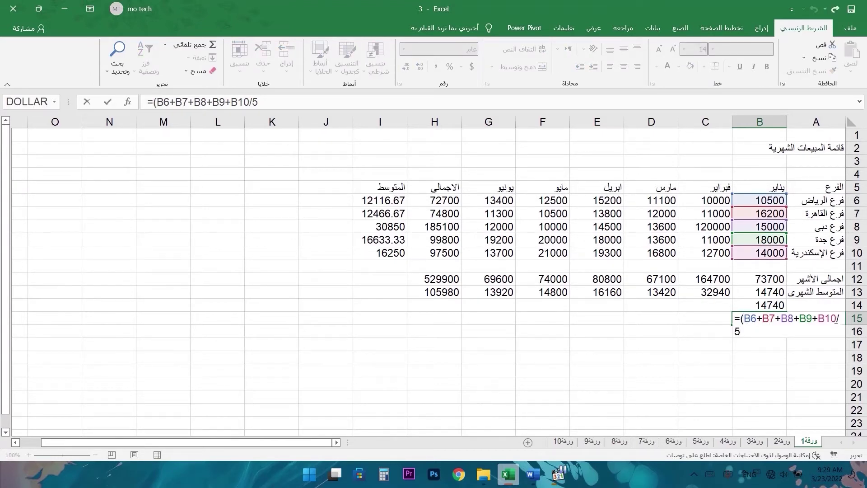
key(End)
key(Left)
key(Left)
text())
key(Return)
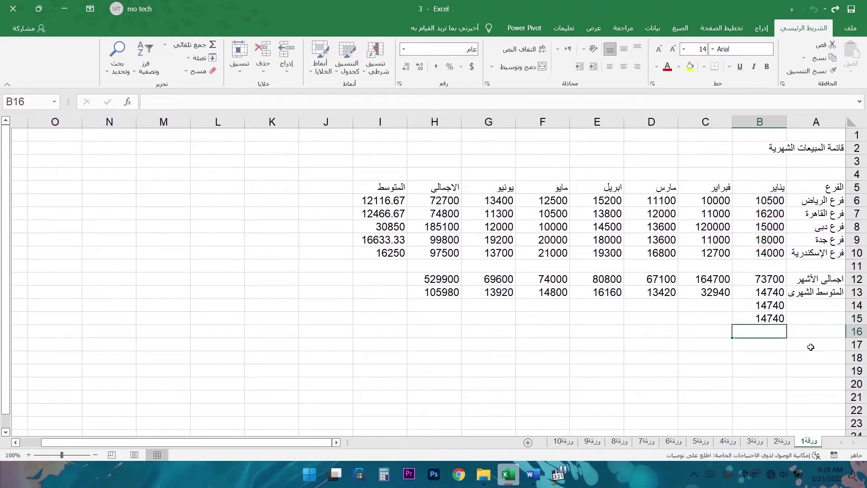
click(770, 318)
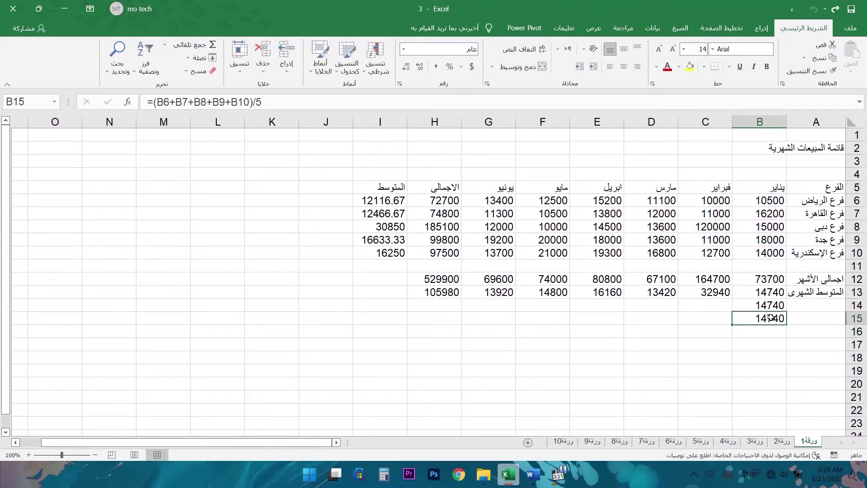
double_click(748, 319)
drag(742, 318, 841, 318)
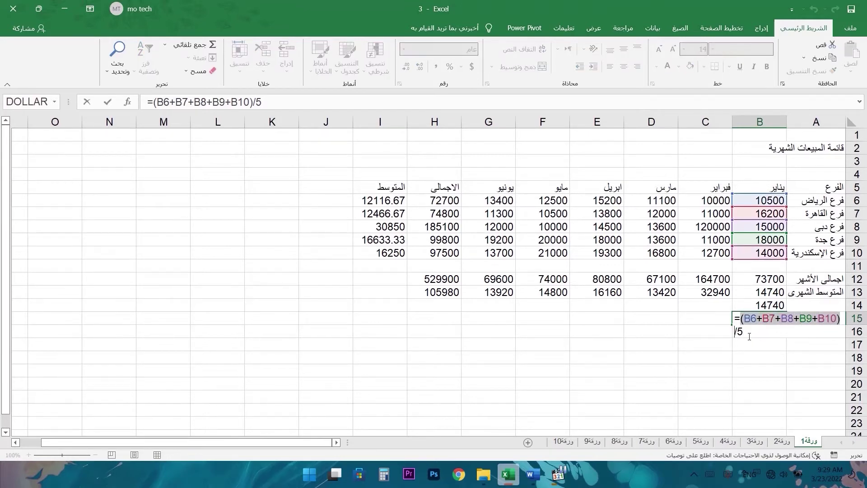
key(Escape)
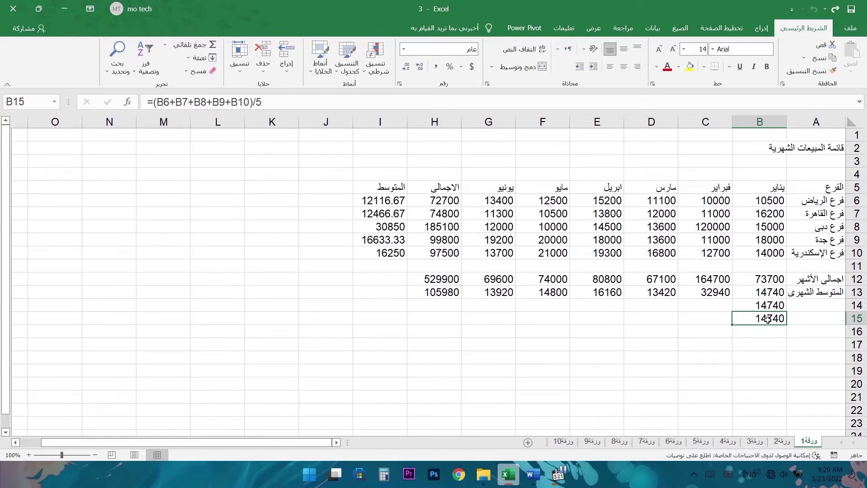
- Clear the trial average formulas from B14 and B15, and save the workbook
click(770, 306)
key(Delete)
click(767, 321)
key(Delete)
key(Return)
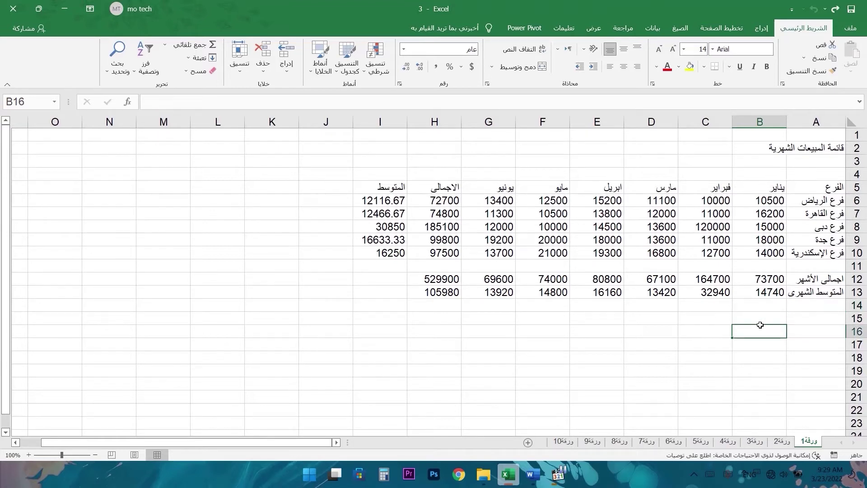
key(ctrl+s)
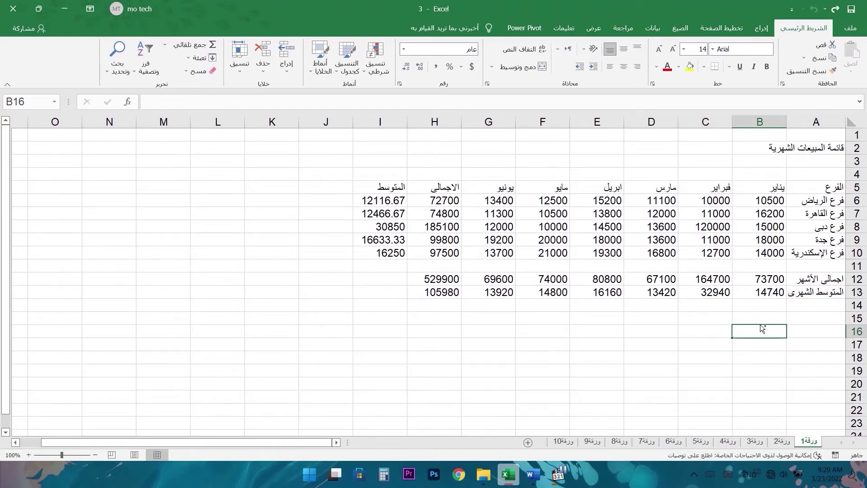
key(ctrl+s)
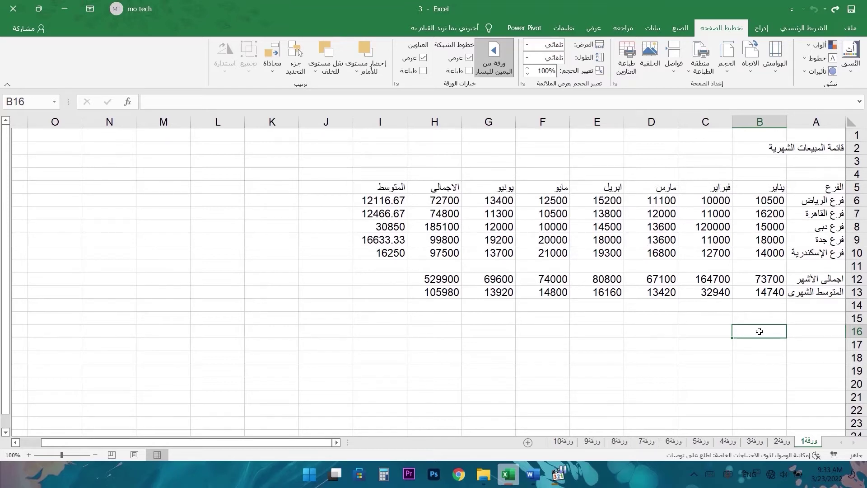
- Enter the addition formula =5+110 in B16
text(=)
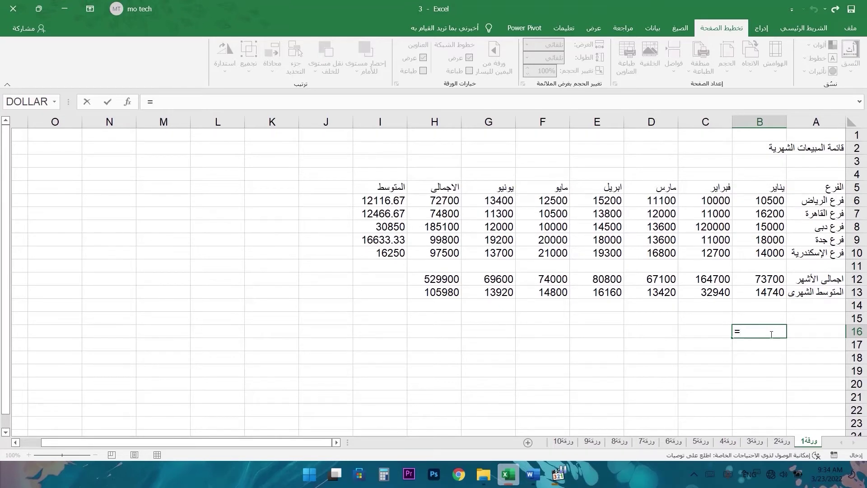
text(5+110)
key(Return)
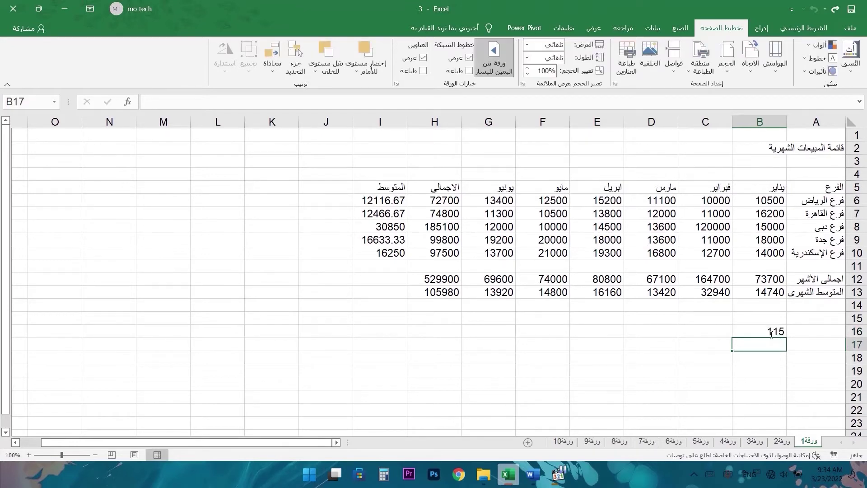
- Replace the content of B16 with the multiplication formula =5*180, and review the entered formula
click(771, 334)
text(=)
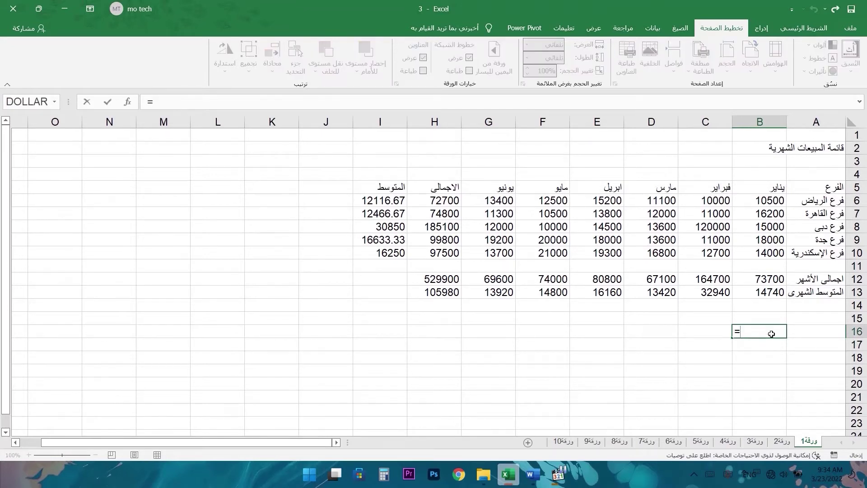
text(5)
text(180)
key(Return)
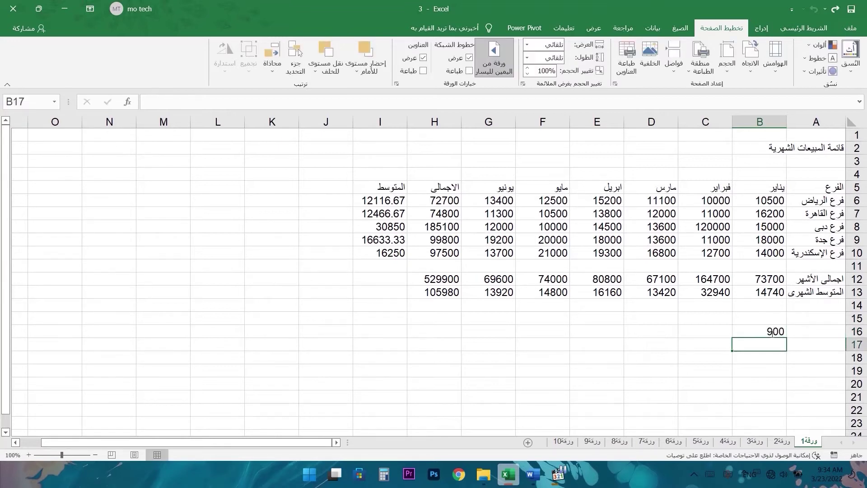
click(774, 332)
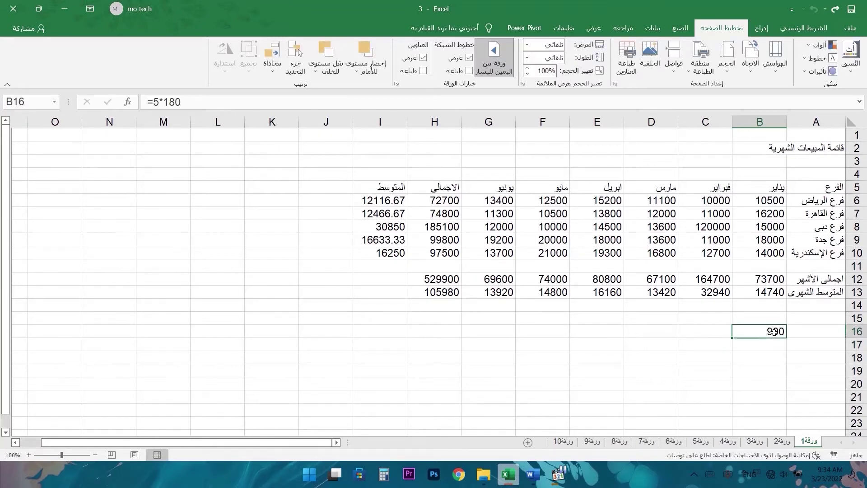
- Replace the content of B16 with the division formula =250/5, and review the entered formula
text(=)
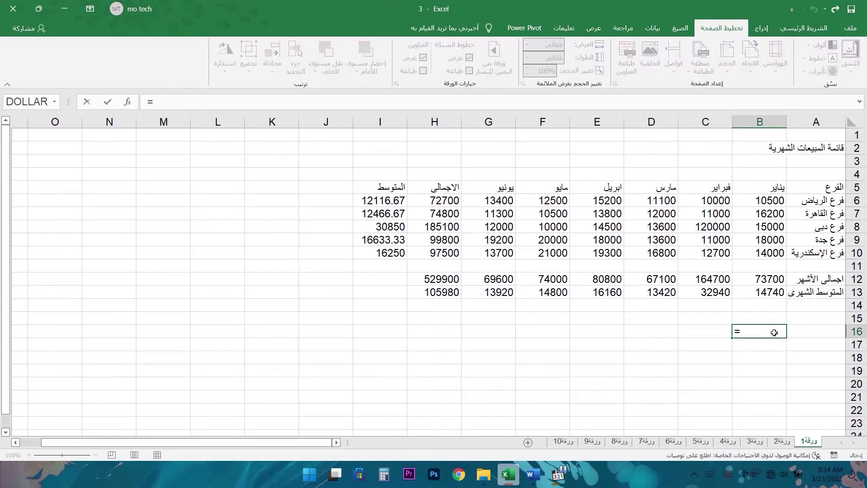
text(250/5)
key(Return)
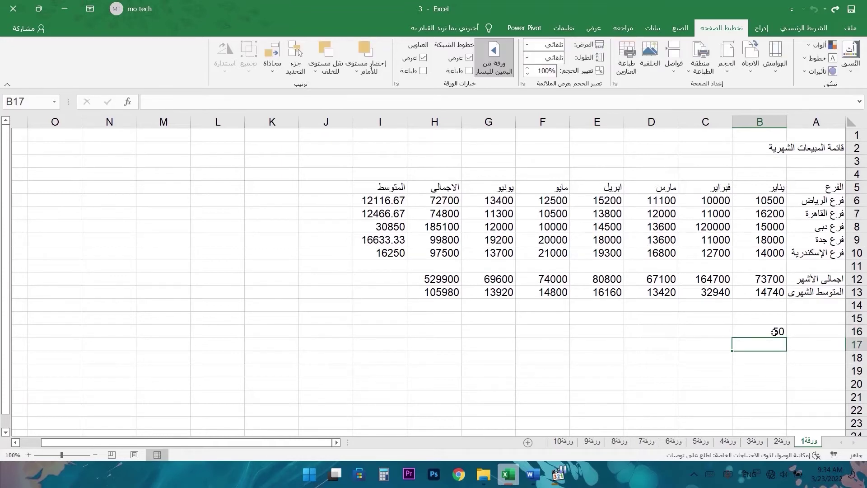
click(774, 332)
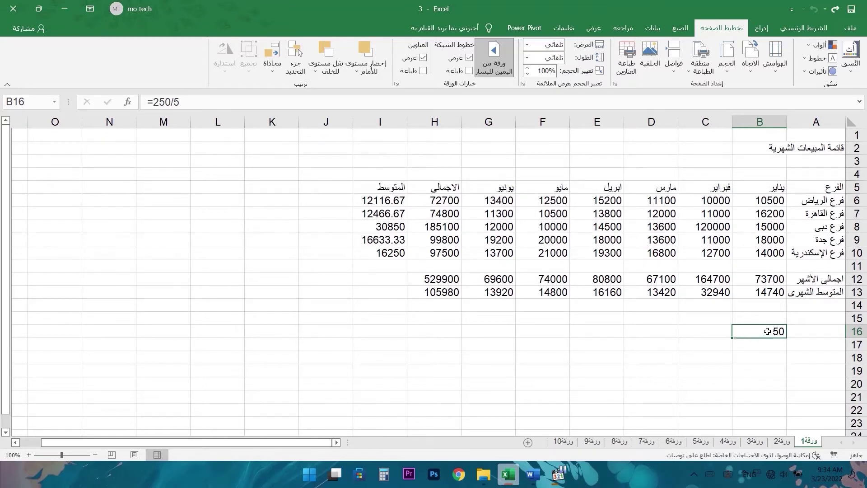
- Clear the practice formula from B16, and switch to sheet ورقة2 to examine the item, quantity and price table
key(Delete)
key(ctrl+Page_Down)
drag(831, 162, 659, 226)
drag(806, 176, 713, 213)
- Enter the formula =B4*C4 in D4 to multiply the computer's quantity by its price, and review the formula
click(666, 172)
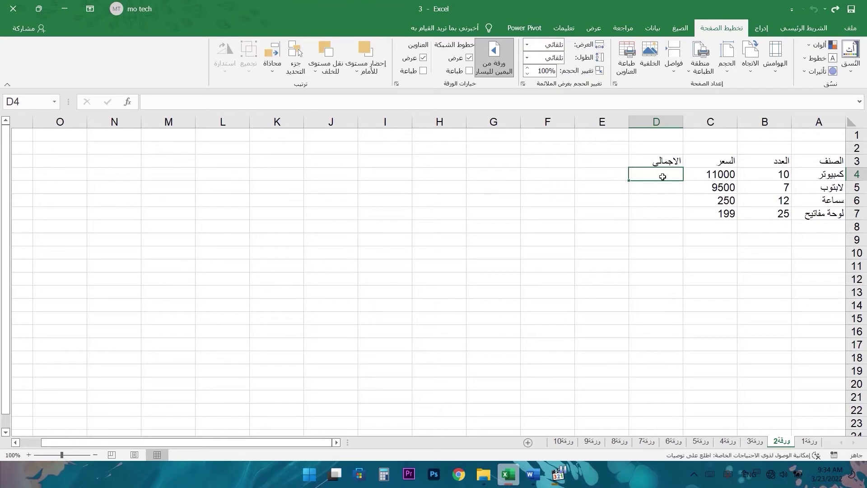
text(=)
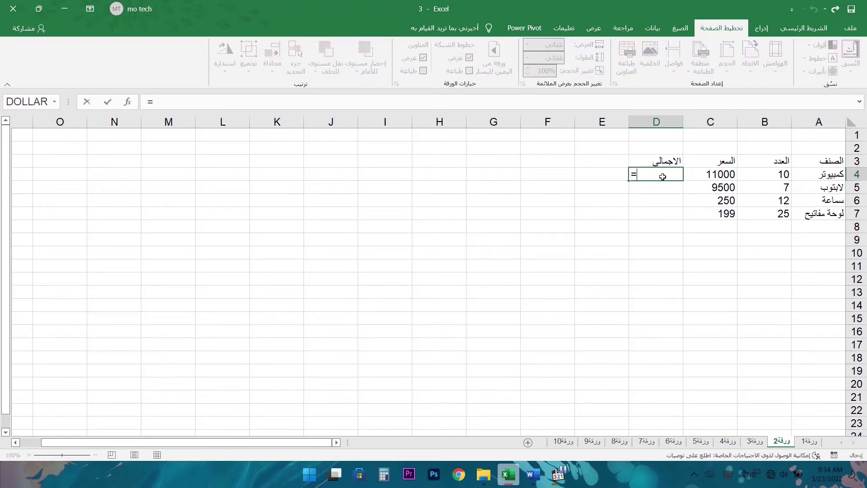
click(768, 175)
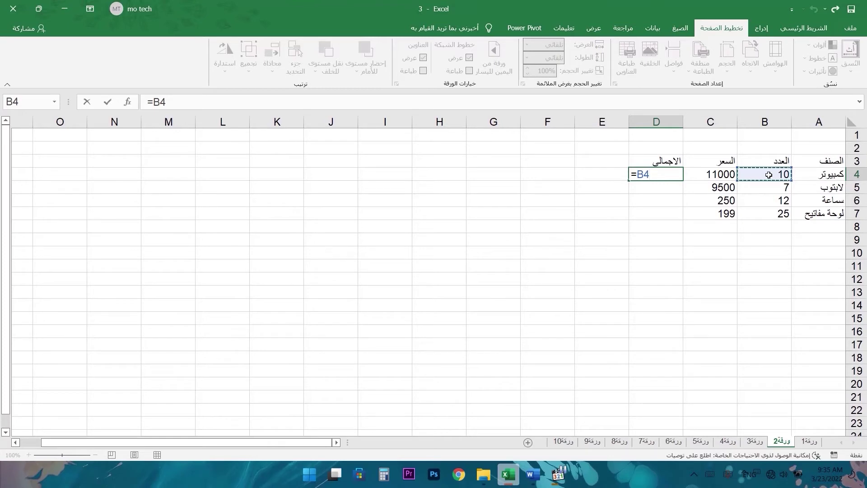
text(*)
click(717, 175)
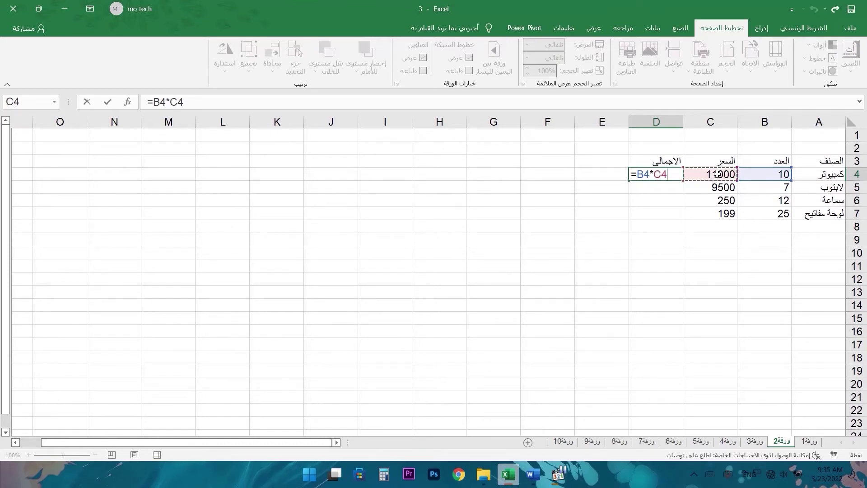
key(Return)
click(651, 179)
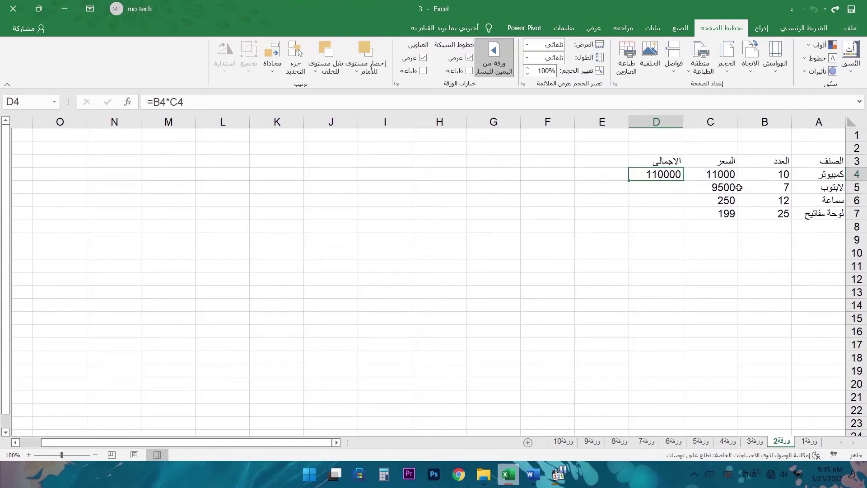
- Try filling the D4 formula down through D7, and undo the fill
double_click(628, 180)
key(ctrl+z)
drag(629, 180, 627, 218)
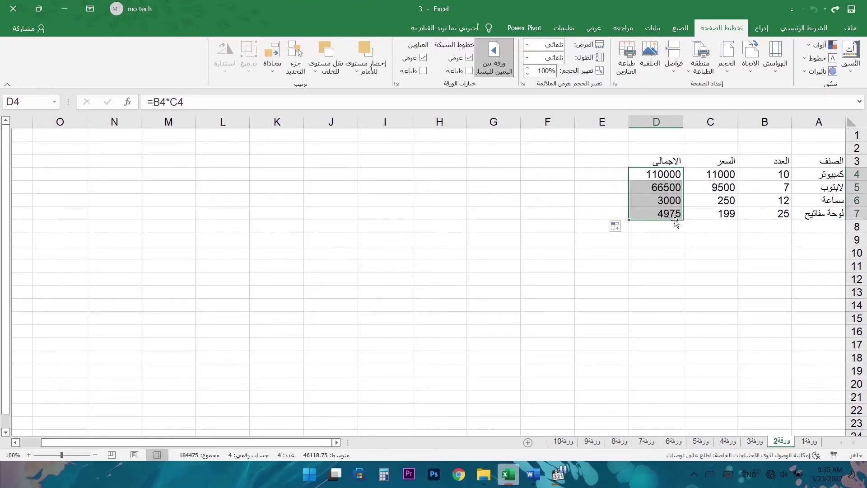
key(ctrl+z)
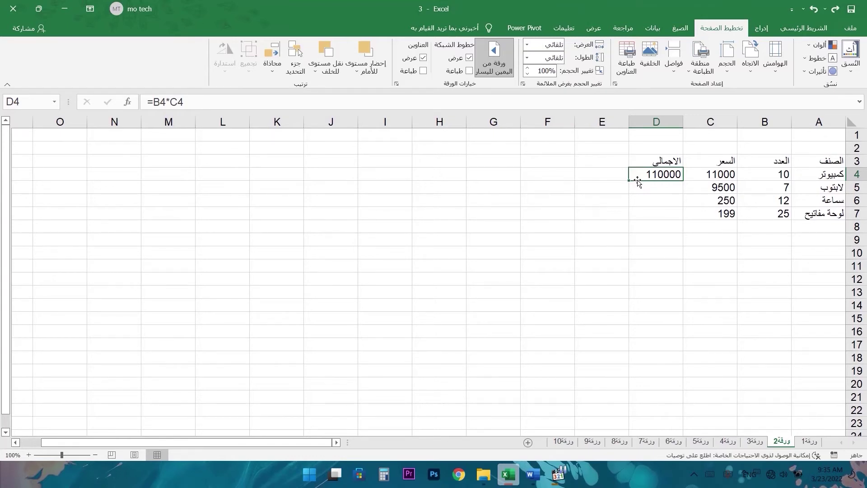
- Move the D4 formula to D7, undo the move, and fill the formula down through D7 instead
drag(637, 180, 639, 213)
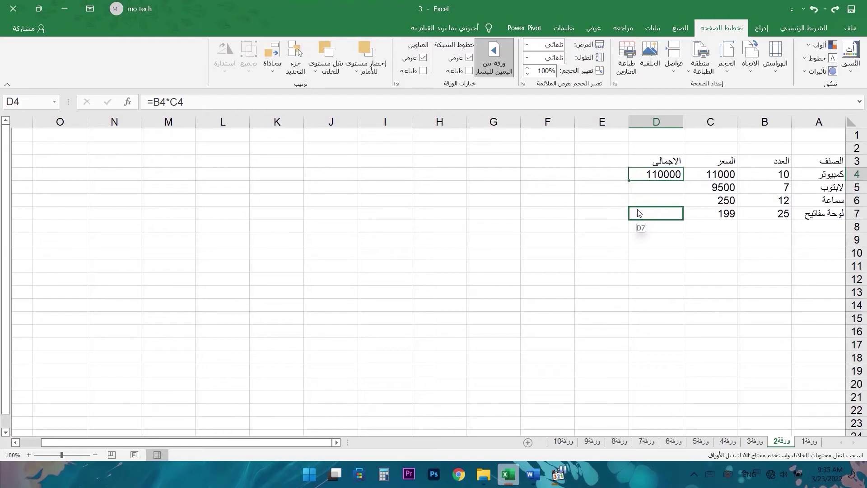
drag(639, 213, 639, 214)
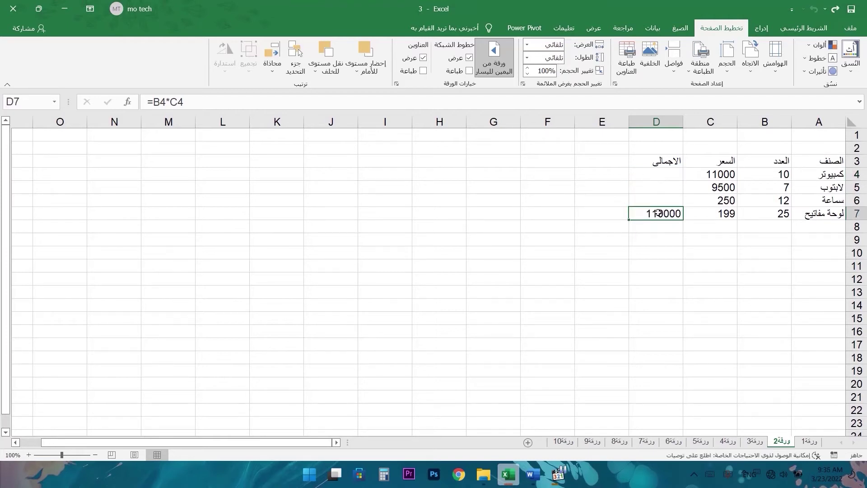
key(ctrl+z)
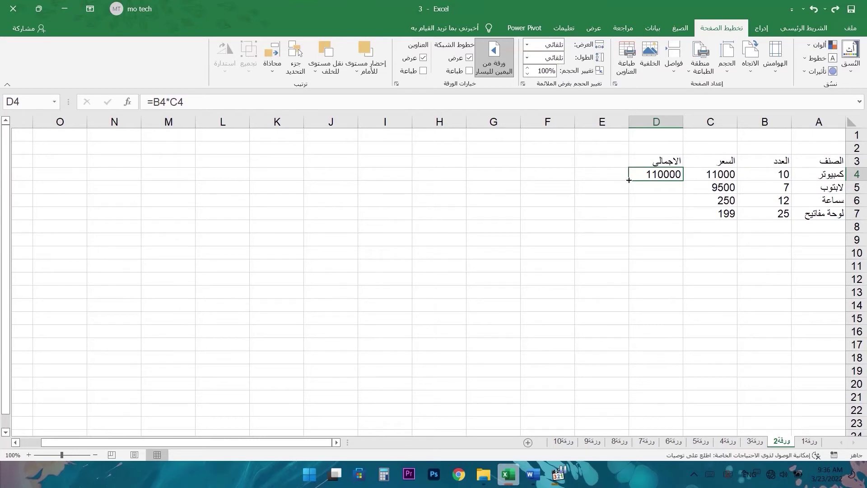
drag(629, 180, 629, 219)
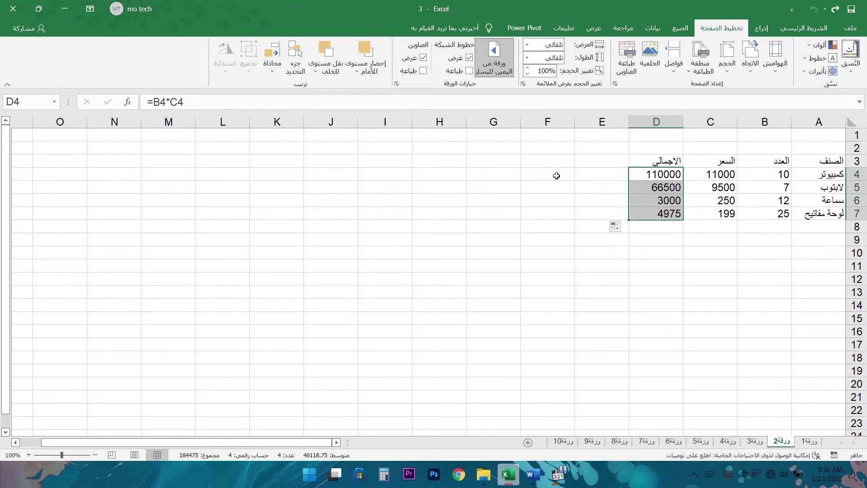
- Enter 1 and 2 in F4 and F5, and extend the number series down column F
click(556, 175)
text(1)
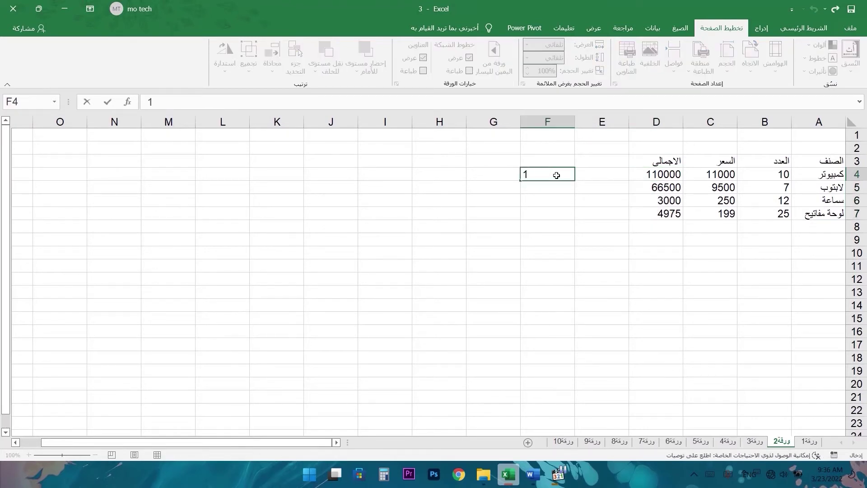
key(Return)
text(2)
key(Return)
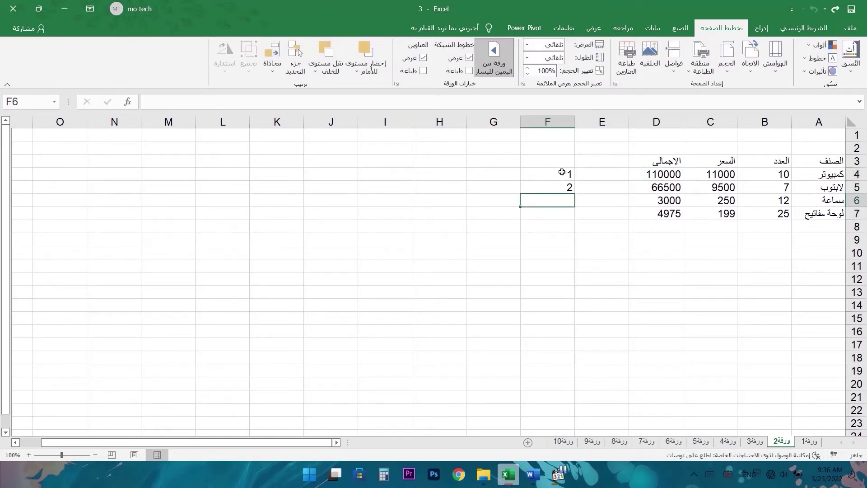
drag(562, 172, 547, 190)
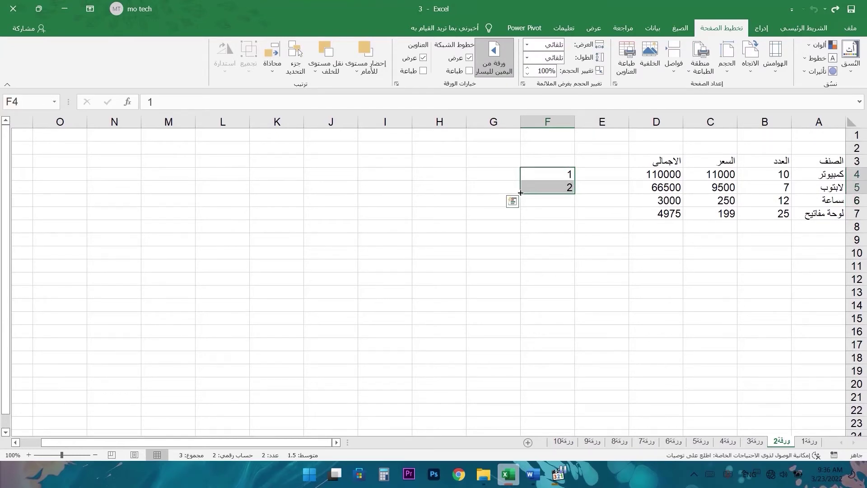
drag(521, 192, 583, 427)
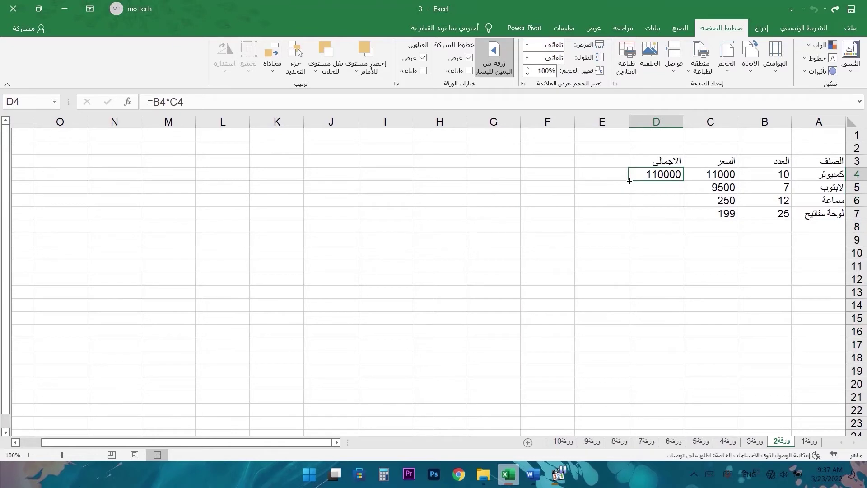
- Fill the D4 formula down through D7, and display the Auto Fill options
drag(629, 180, 640, 224)
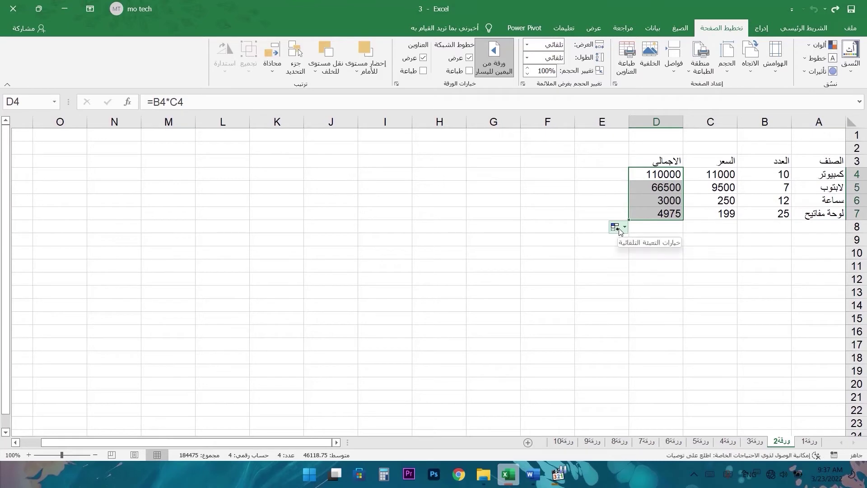
click(624, 228)
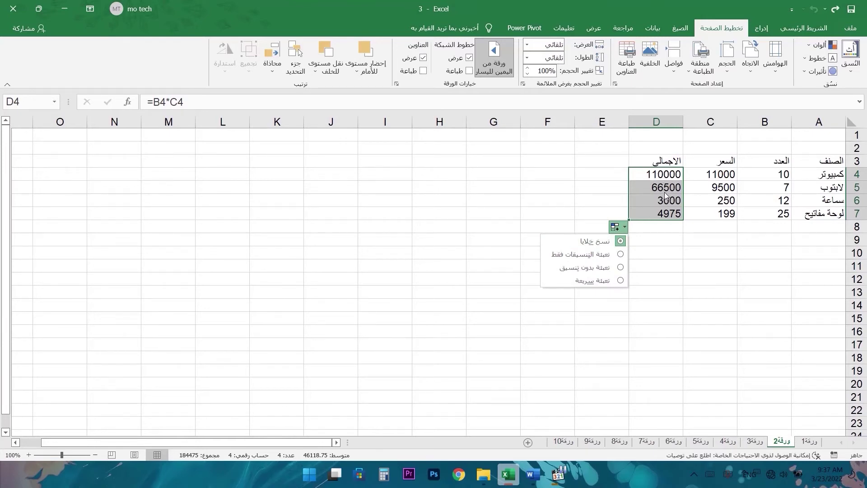
- Try filling the price in C4 down through C7, and undo the fill
click(703, 173)
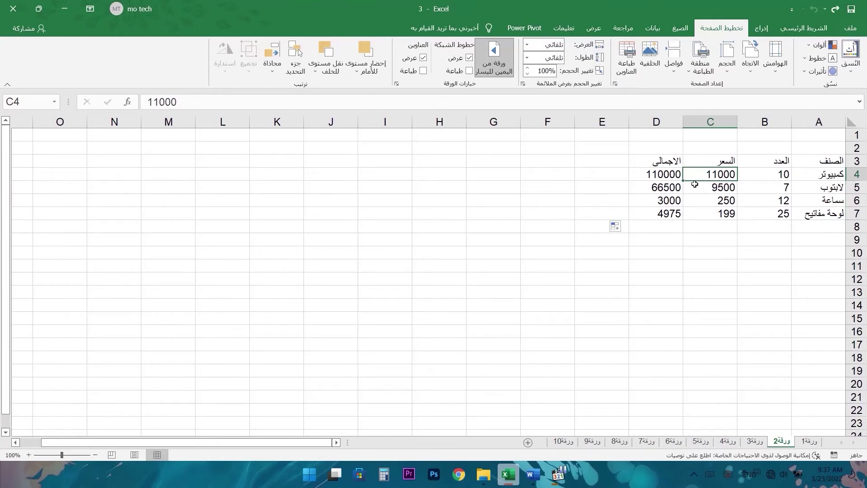
drag(684, 180, 691, 219)
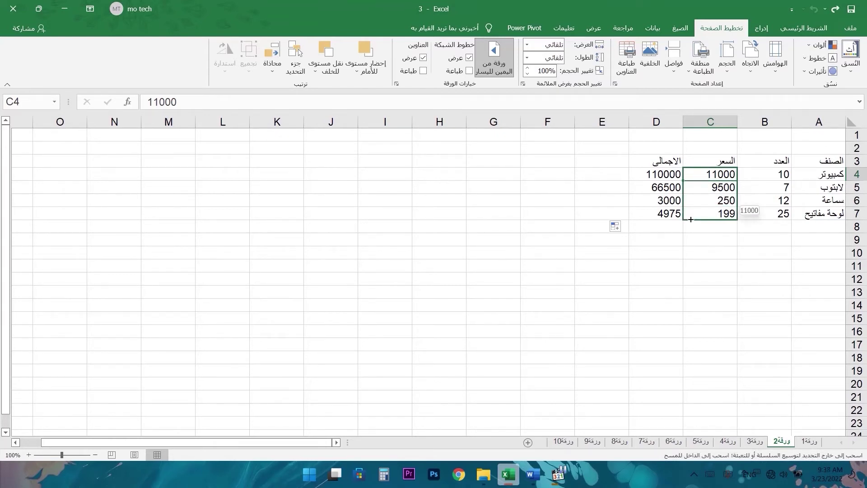
drag(691, 220, 691, 219)
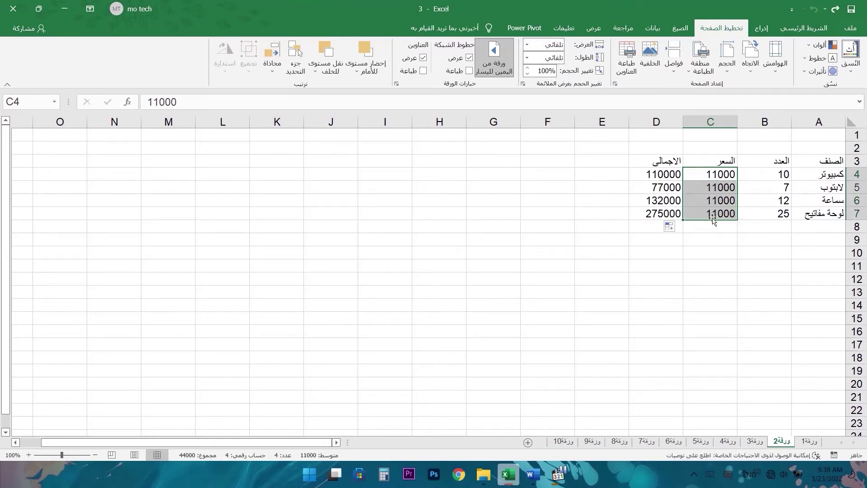
key(ctrl+z)
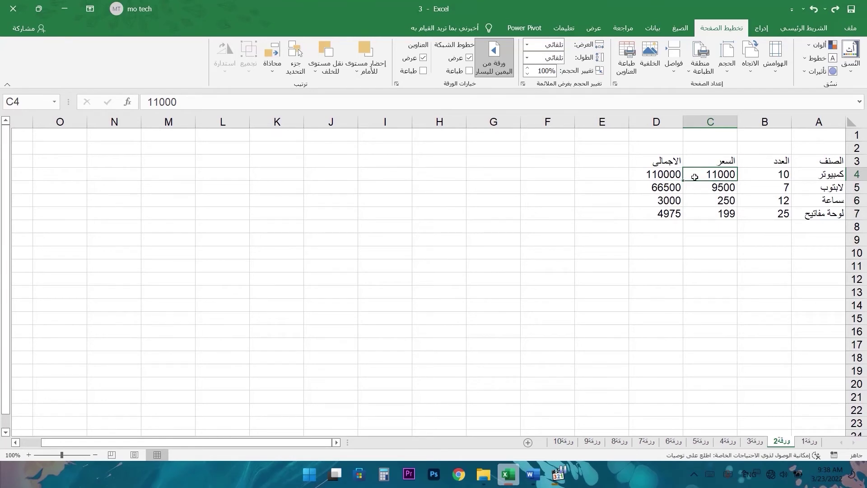
- Fill the D4 formula down through D7 again, review the Auto Fill options, and clear D5:D7
click(641, 177)
drag(629, 180, 631, 223)
click(619, 226)
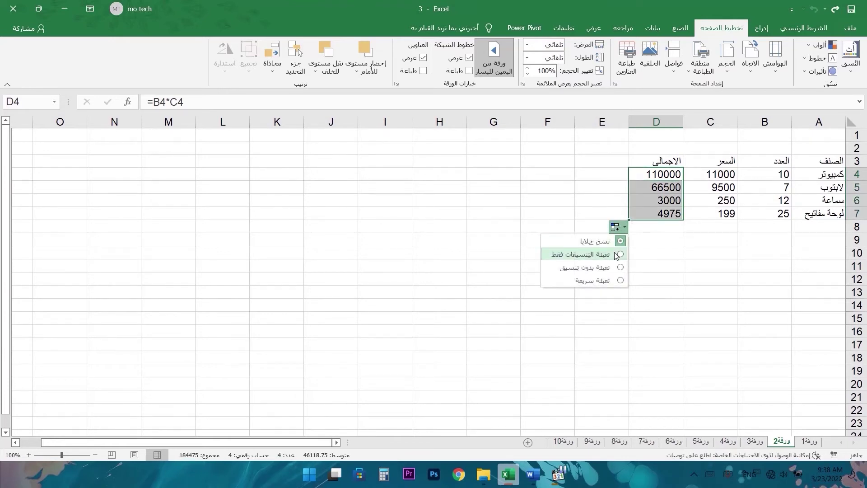
click(654, 253)
drag(657, 187, 661, 221)
key(Delete)
- Fill D4 down through D7, and set the Auto Fill option to fill formatting only
click(635, 176)
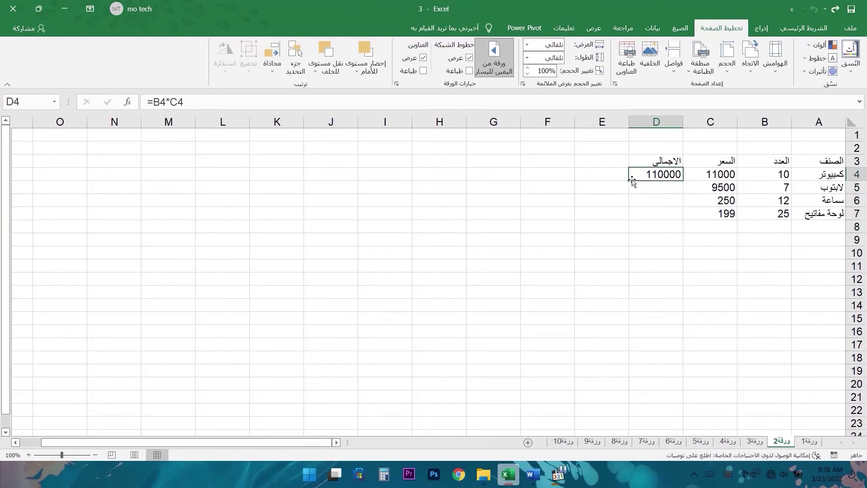
drag(630, 180, 631, 219)
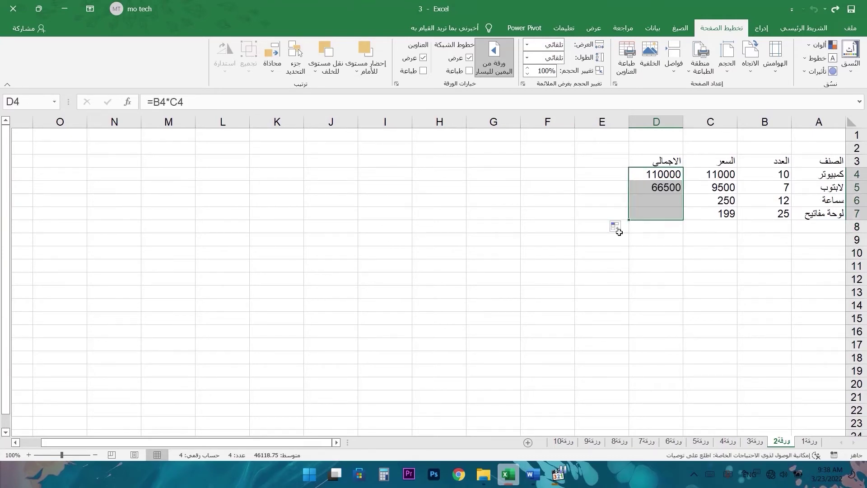
click(616, 226)
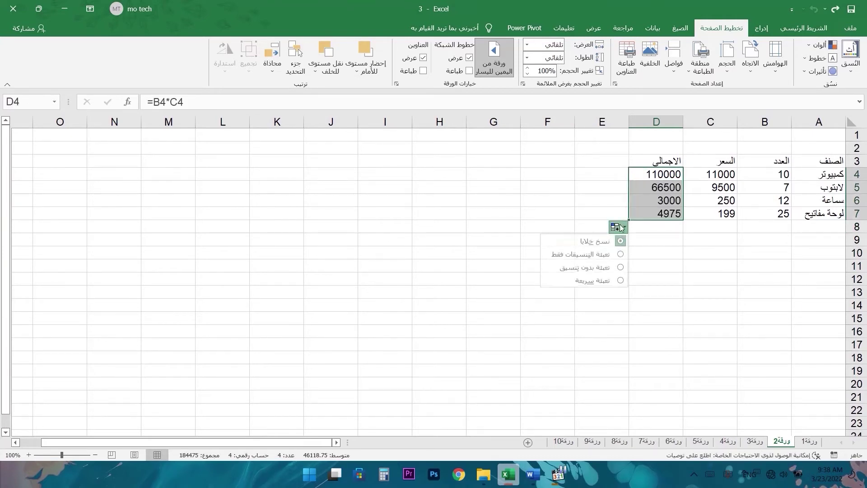
click(620, 256)
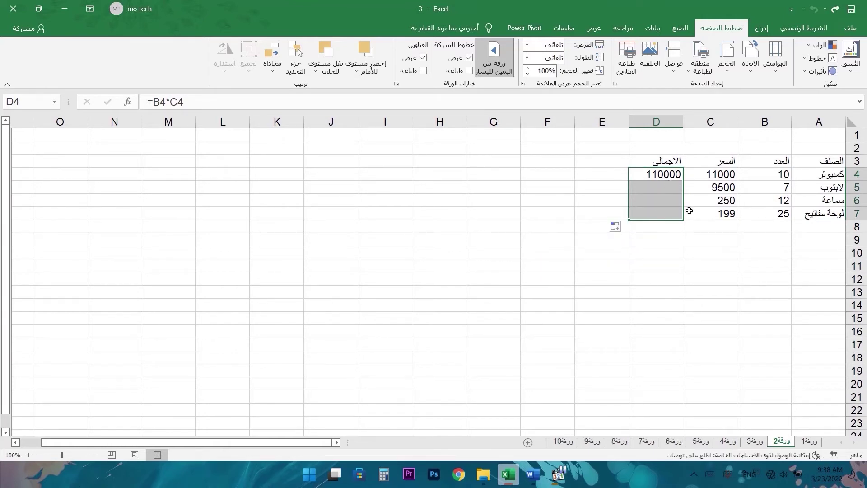
- Fill C4 down through C7 using the Auto Fill option that copies formatting only
click(701, 174)
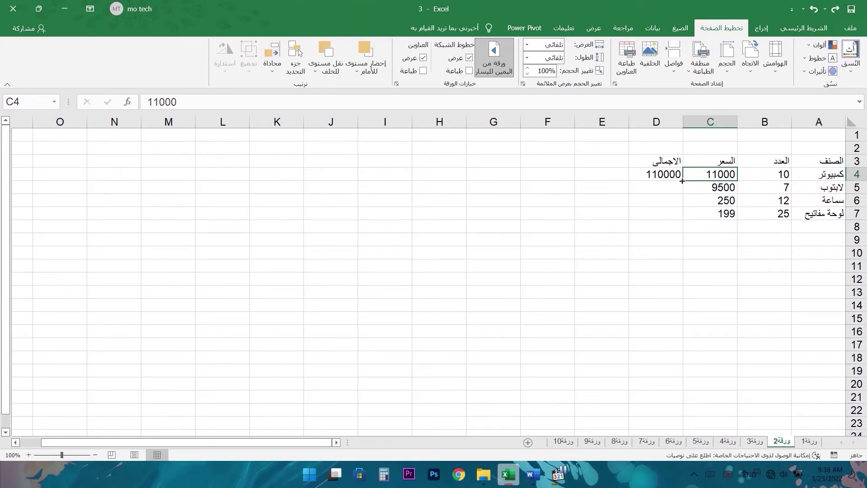
double_click(683, 181)
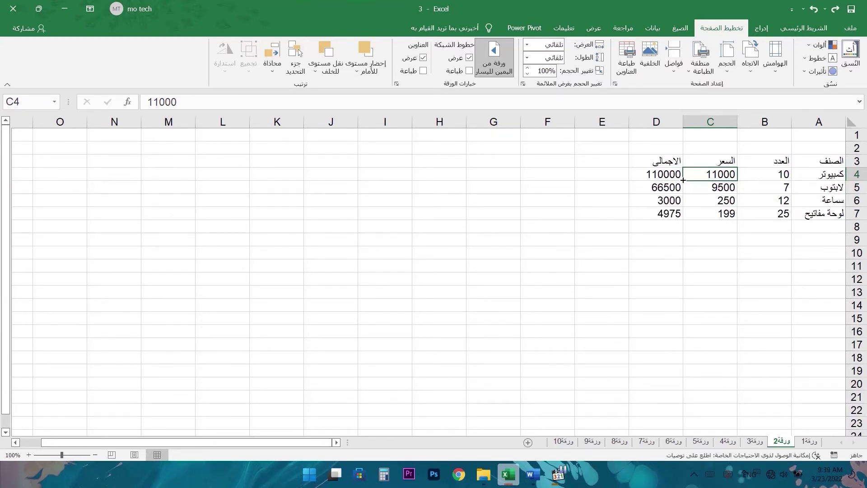
double_click(682, 180)
click(671, 228)
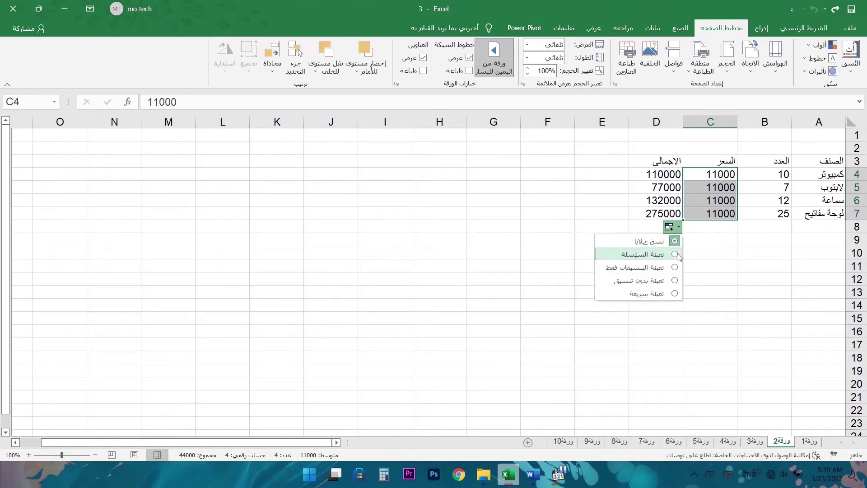
click(650, 266)
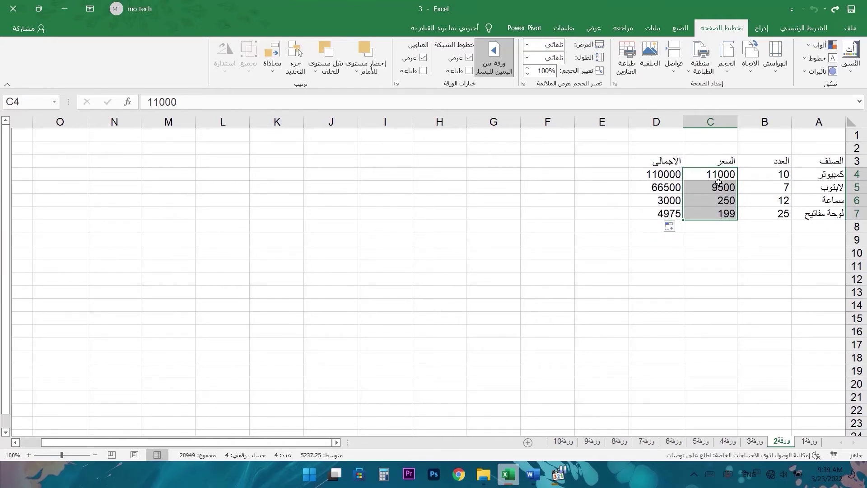
- Review the price cells C4:C7, and select C4 with the font formatting commands displayed
drag(712, 178, 719, 215)
click(707, 174)
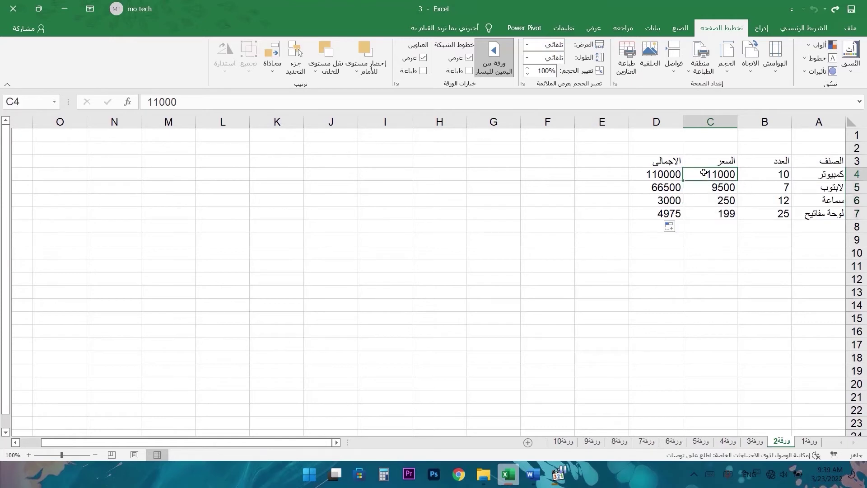
drag(718, 187, 709, 215)
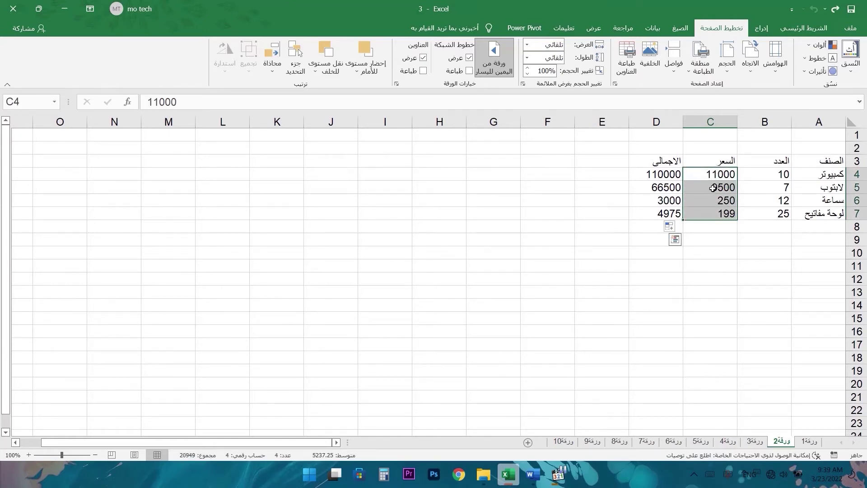
click(719, 177)
click(804, 28)
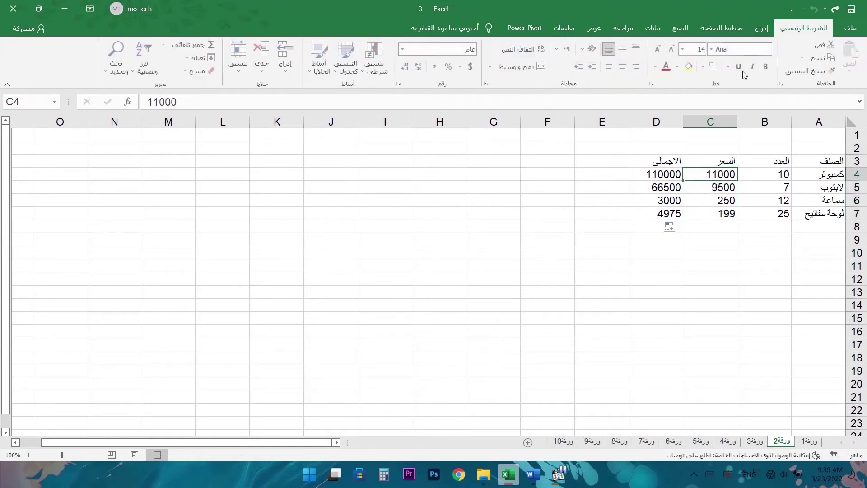
- Make the price in C4 bold and red, and fill only its formatting down to C7
key(ctrl+b)
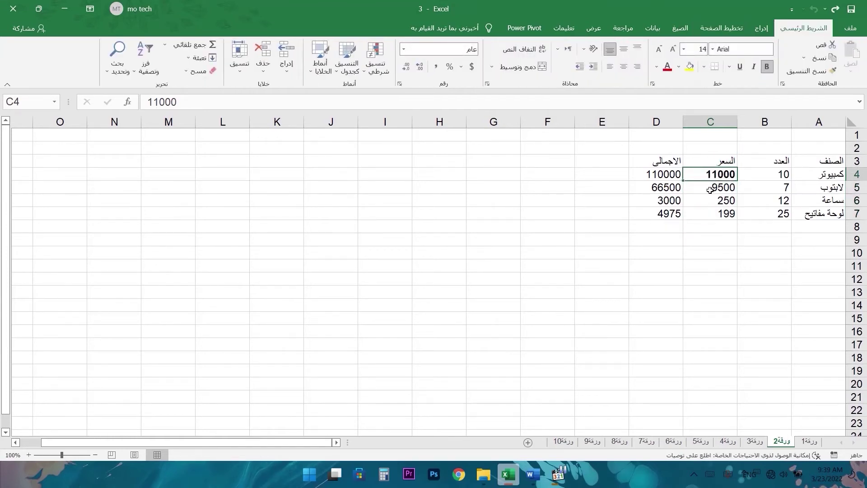
click(667, 68)
drag(684, 180, 686, 217)
click(677, 227)
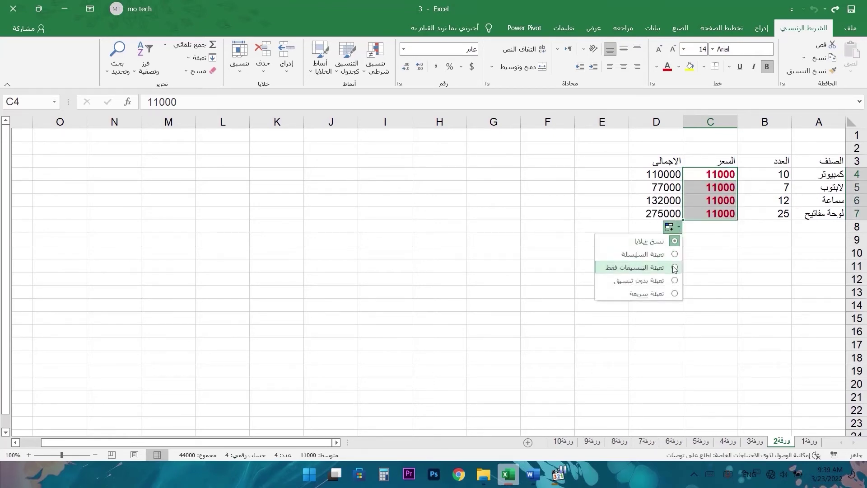
click(675, 268)
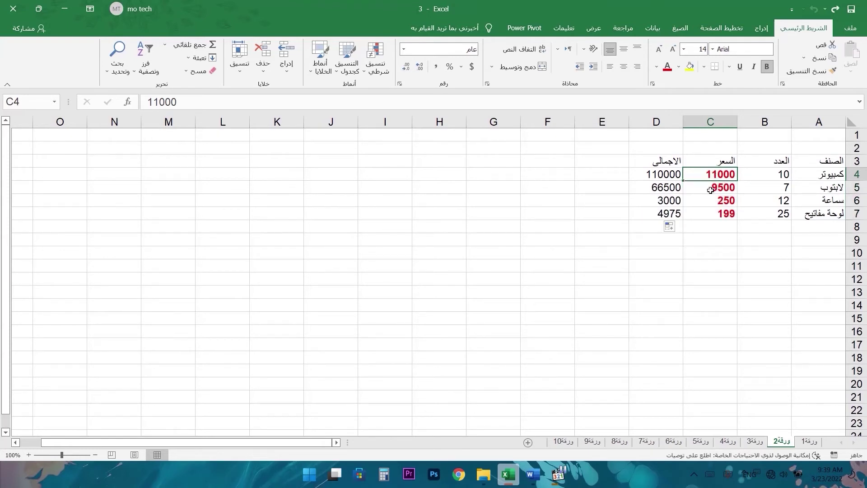
drag(710, 191, 712, 215)
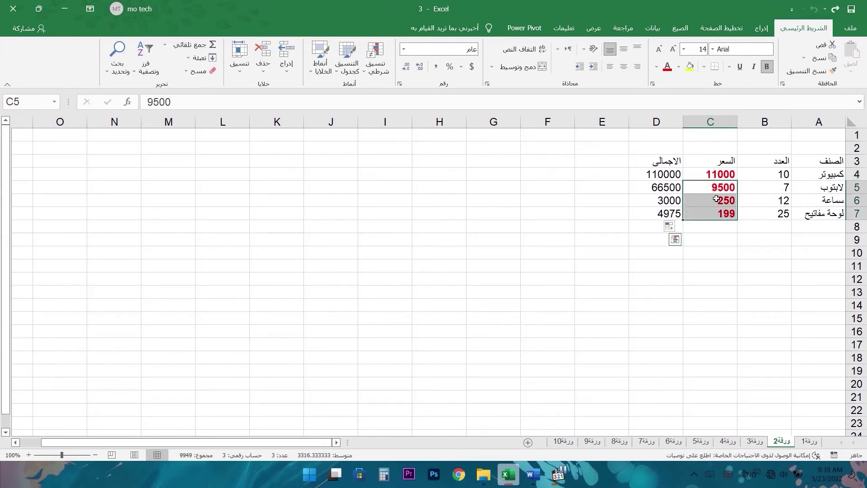
- Change the auto fill option for C4:C7 to fill without formatting
click(712, 175)
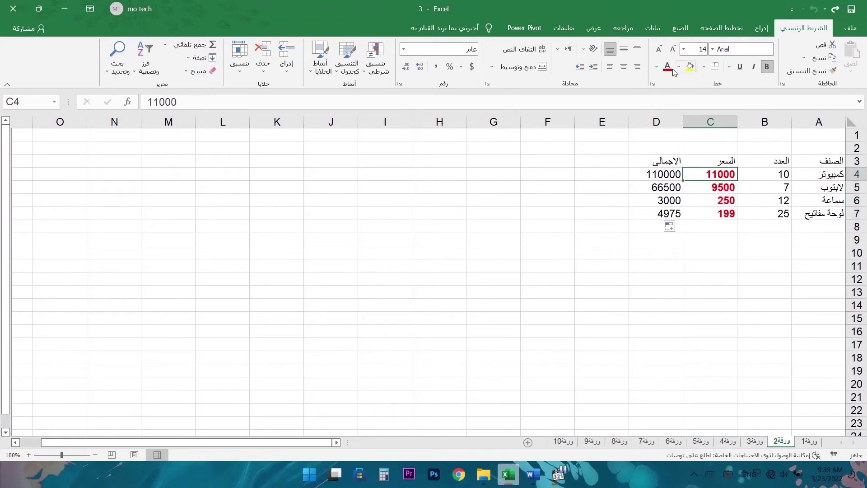
click(670, 226)
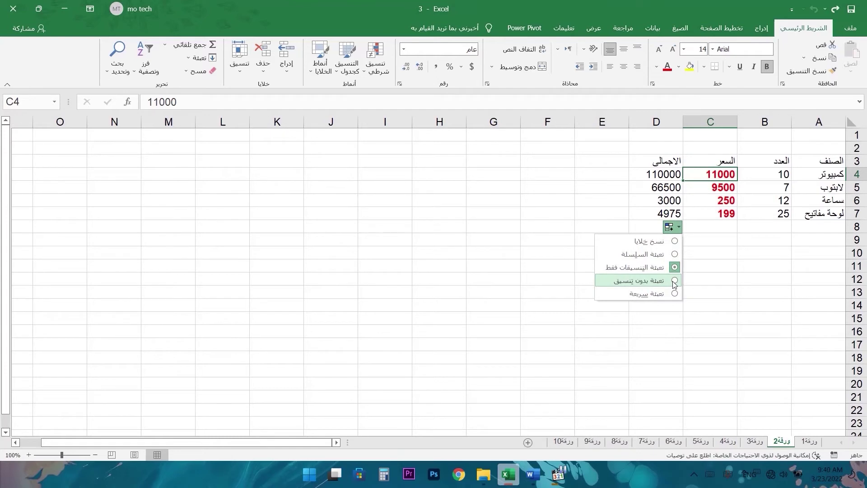
click(675, 281)
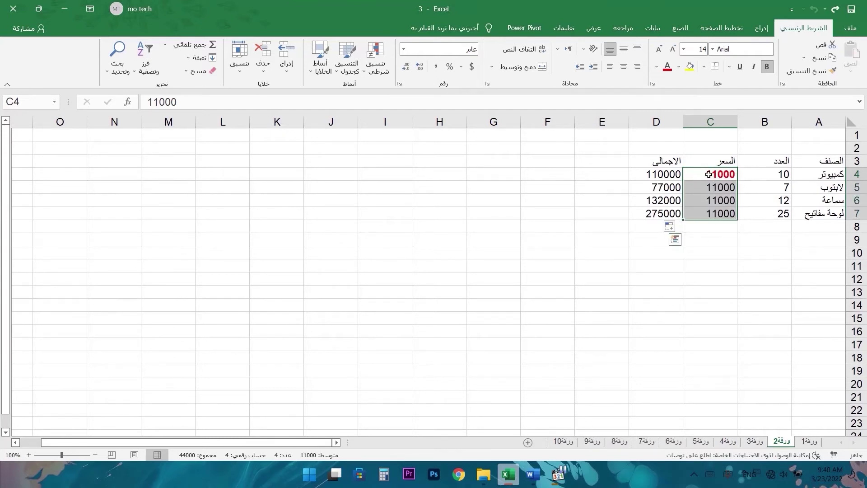
- Switch the auto fill option for C4:C7 to fill series
click(670, 226)
click(718, 174)
click(669, 227)
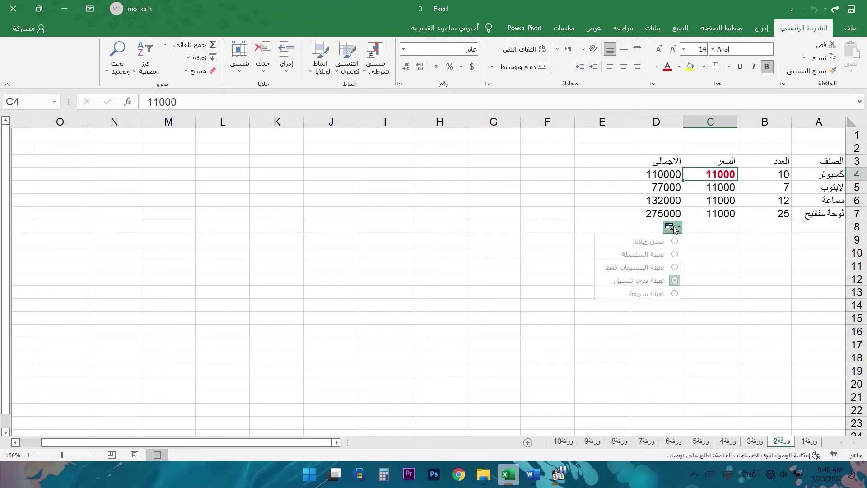
click(674, 254)
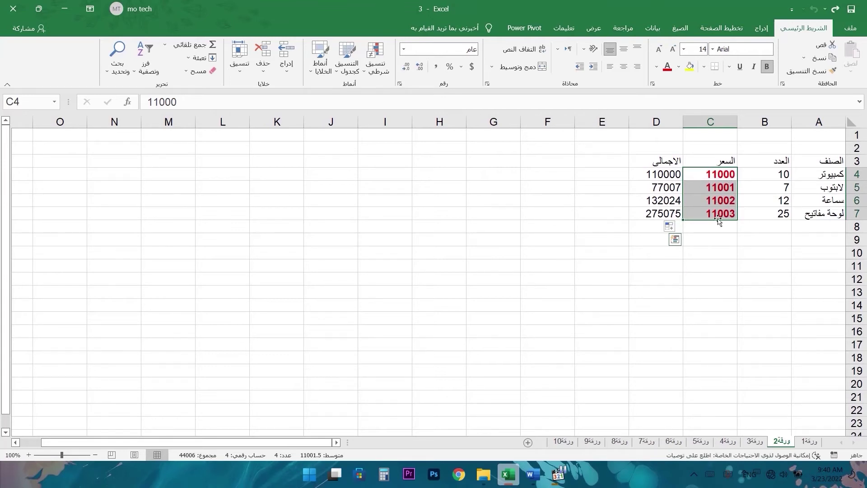
- Enter 1 in F4 and fill it down column F as a number series, extending the series to F54
click(560, 173)
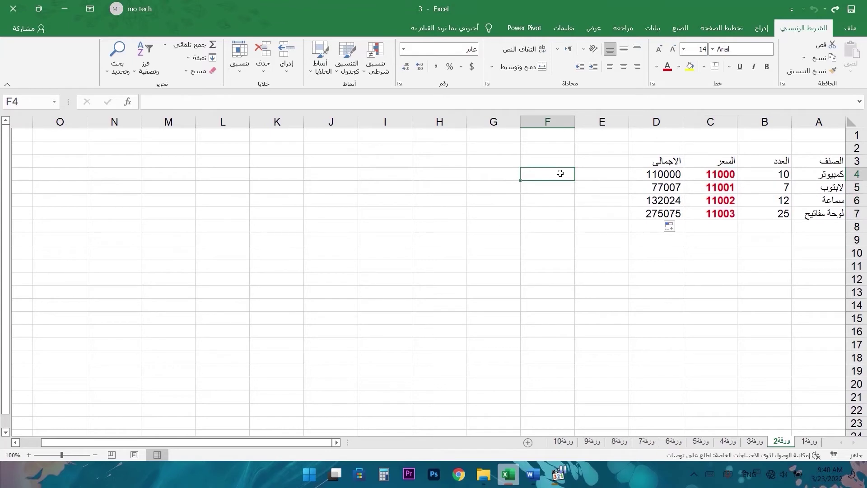
text(1)
key(Return)
click(555, 175)
drag(520, 179, 515, 409)
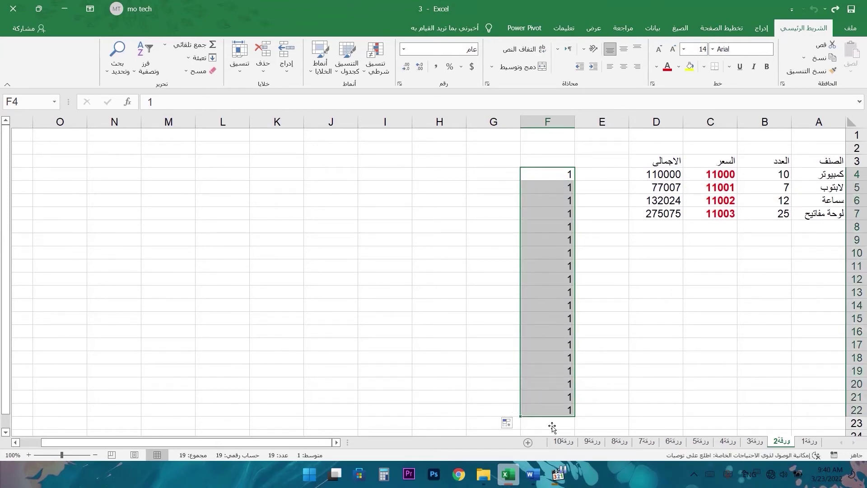
click(508, 425)
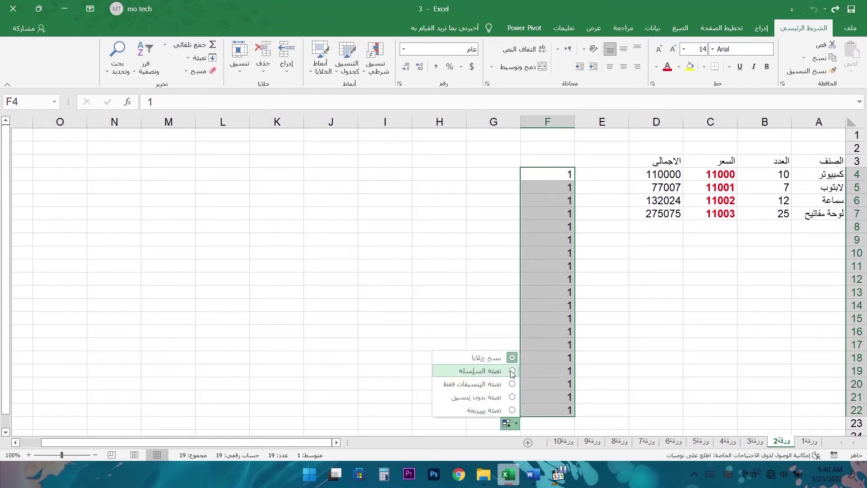
click(512, 372)
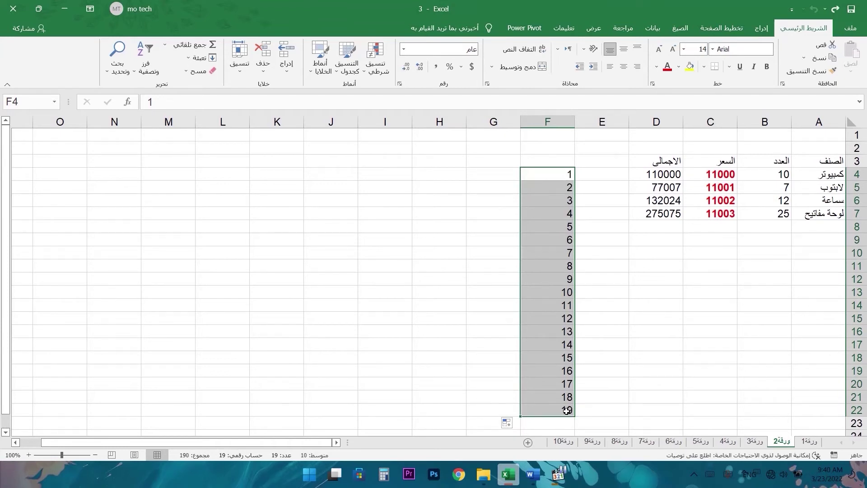
drag(520, 416, 517, 449)
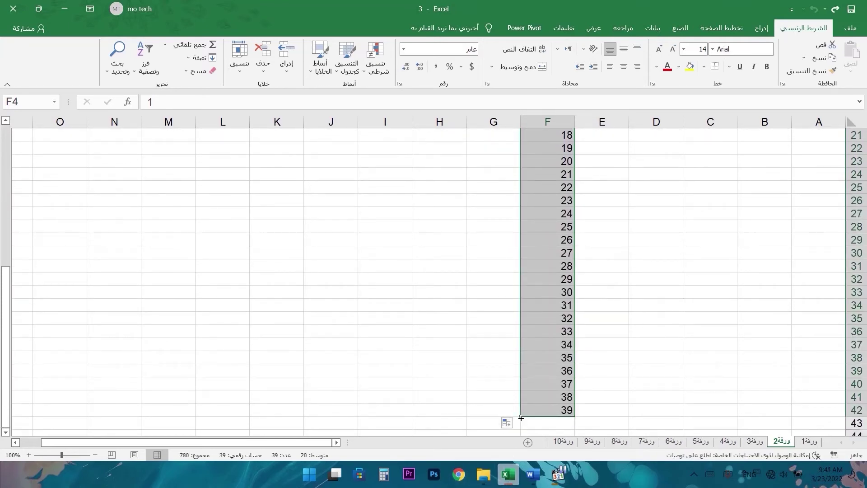
drag(521, 418, 623, 306)
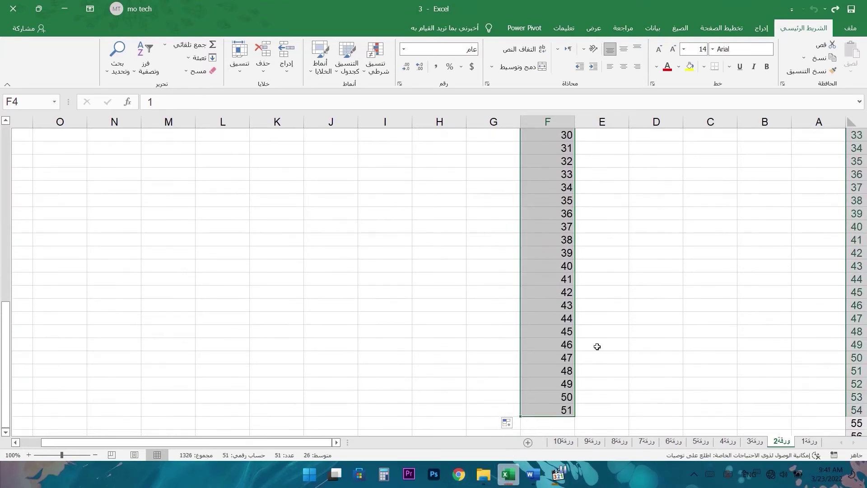
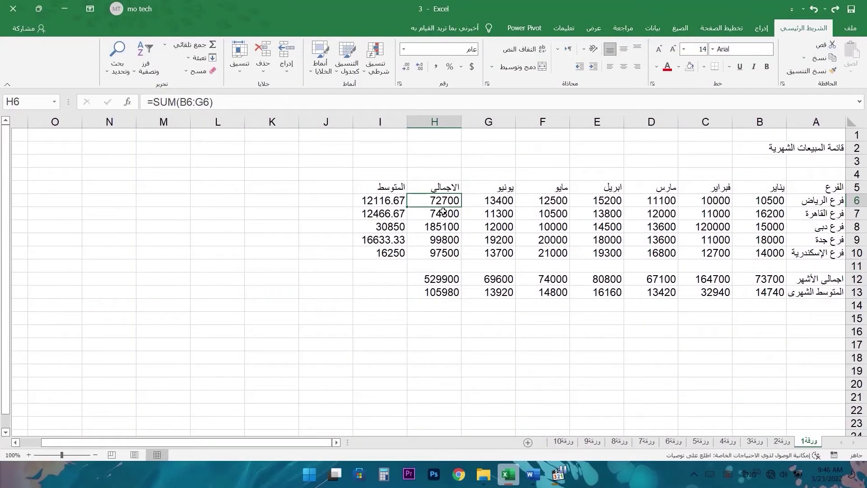
- Shrink the sum range of the Riyadh branch total in H6 so the formula is =SUM(C6:G6)
double_click(420, 201)
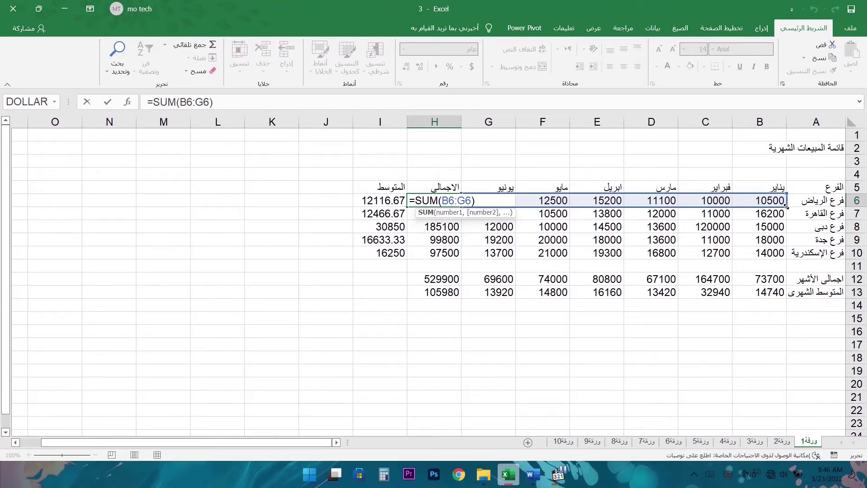
drag(769, 206, 720, 206)
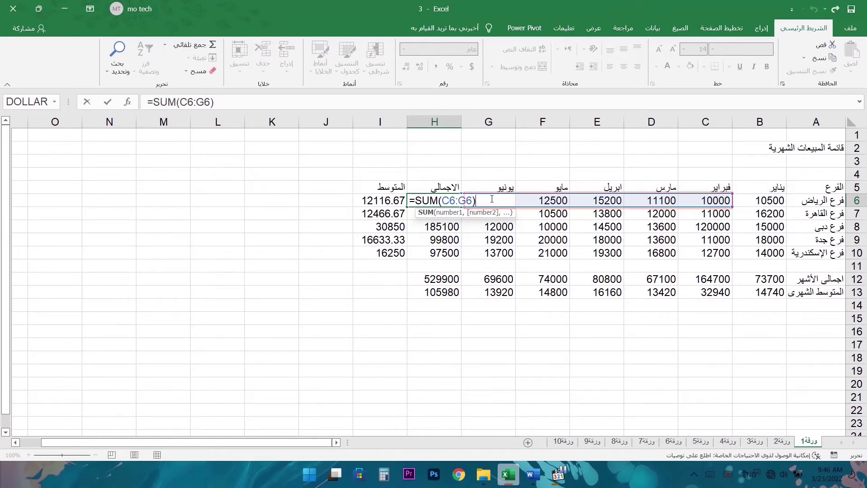
key(Return)
click(434, 201)
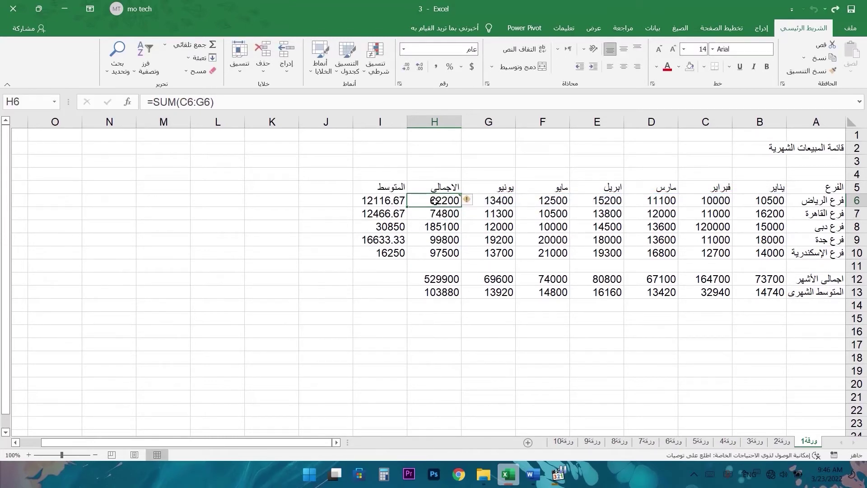
- Examine the error indicator on H6 and compare the summed cells C6:G6 with the omitted January value in B6
drag(492, 200, 711, 203)
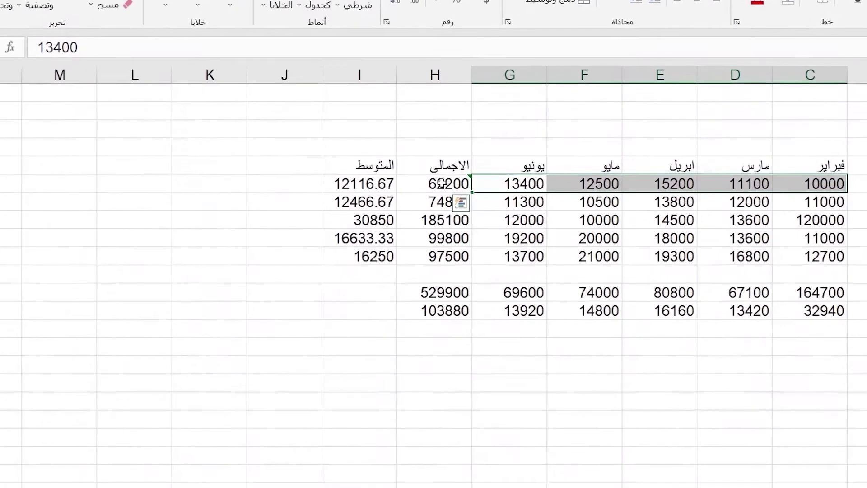
click(456, 202)
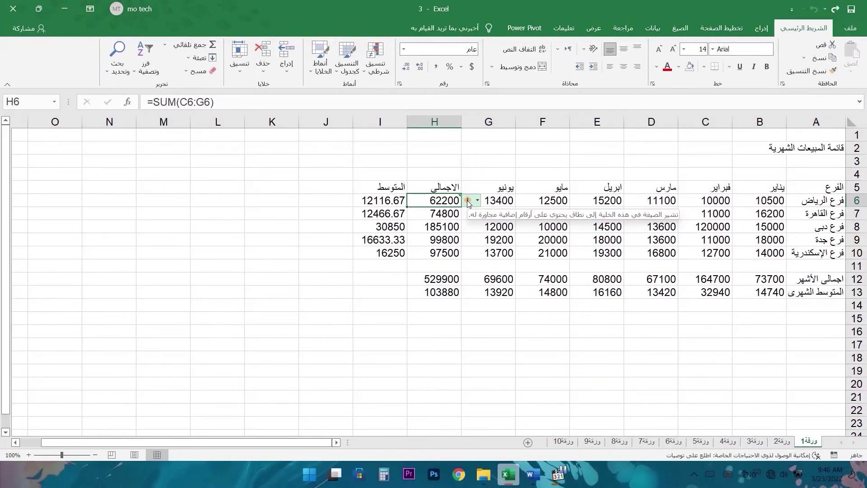
mouse_move(510, 178)
click(488, 199)
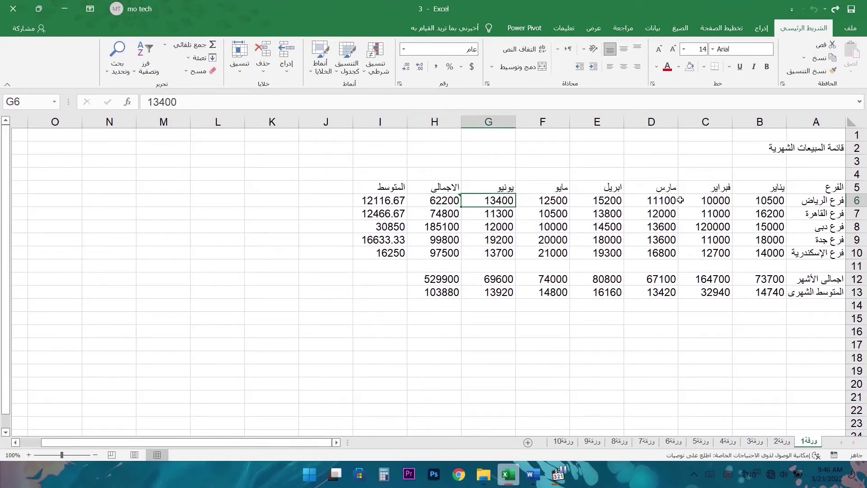
click(770, 203)
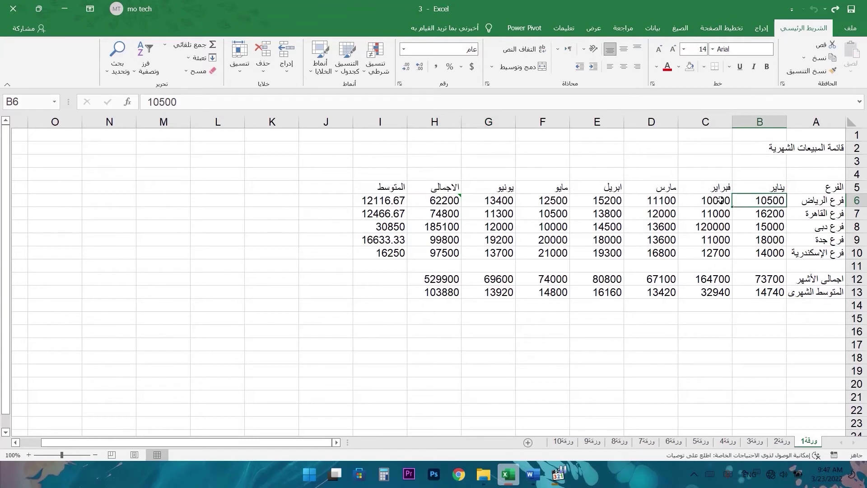
drag(720, 201, 468, 203)
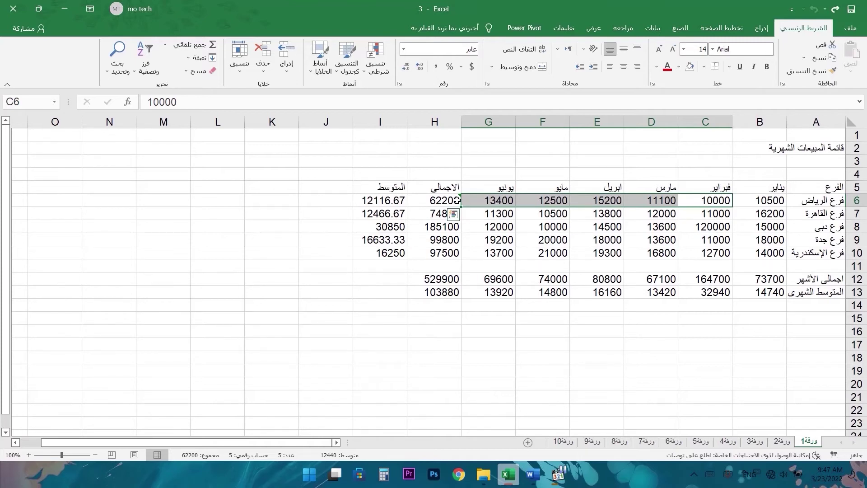
- Clear the January value in B6 to test the formula warning on H6, and undo the deletion
click(761, 201)
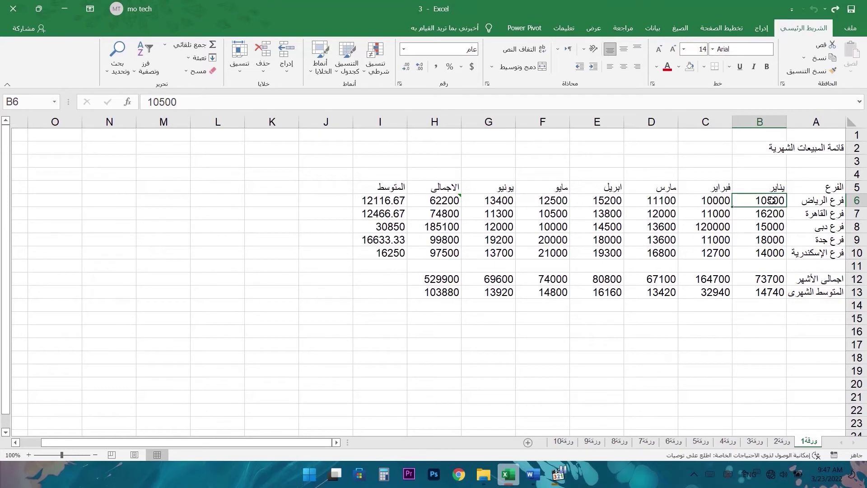
key(Delete)
click(454, 201)
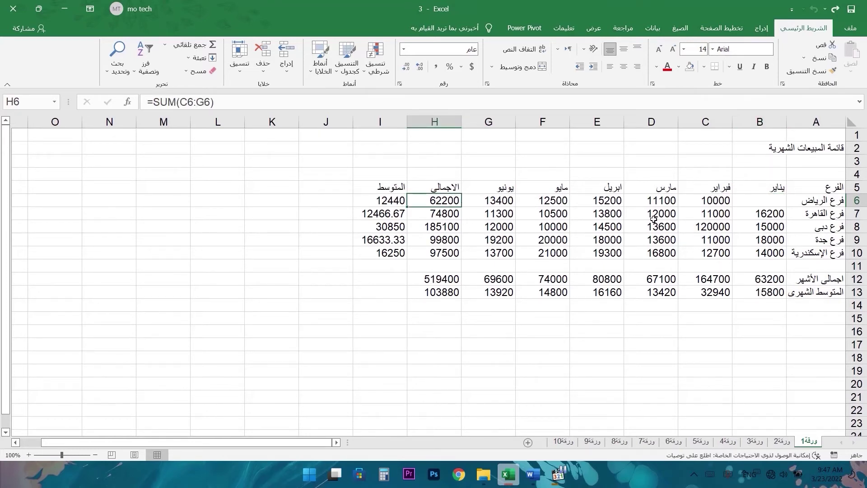
key(ctrl+z)
- Update the H6 formula to include the adjacent cells through its error options, and undo the update
click(451, 199)
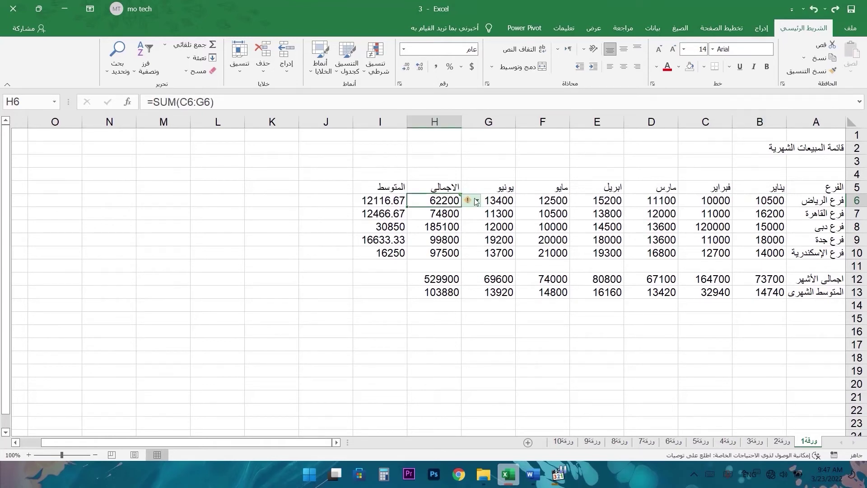
click(476, 202)
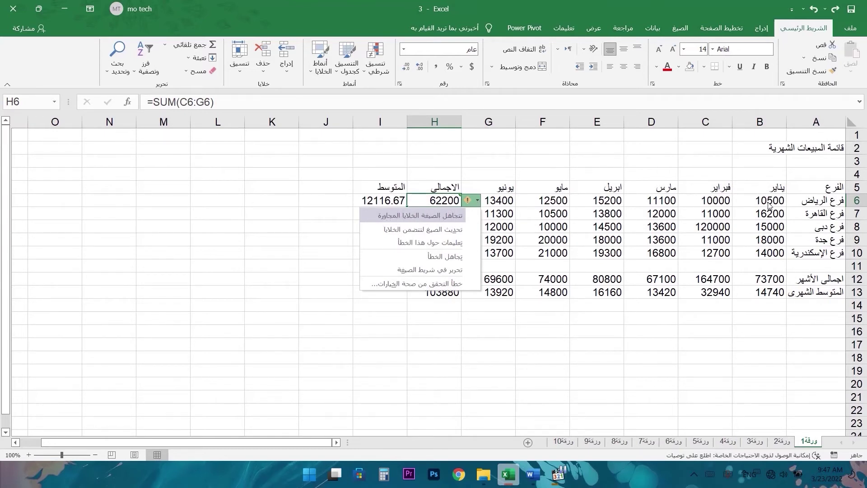
click(442, 229)
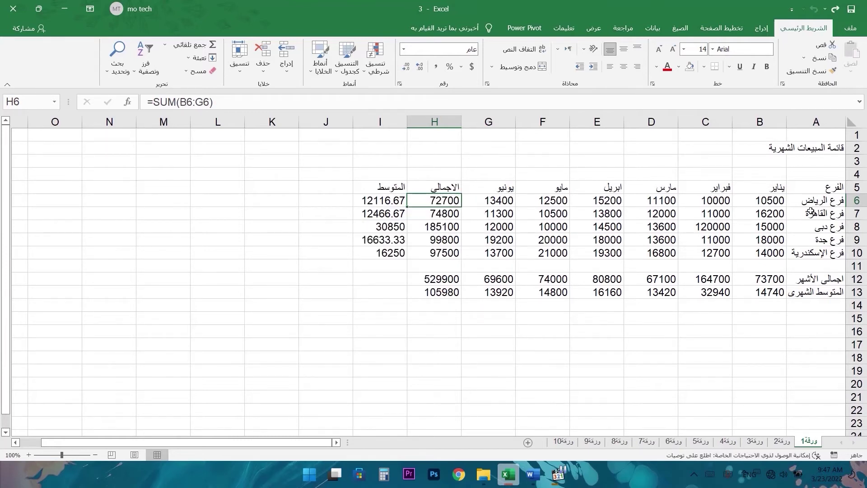
key(F2)
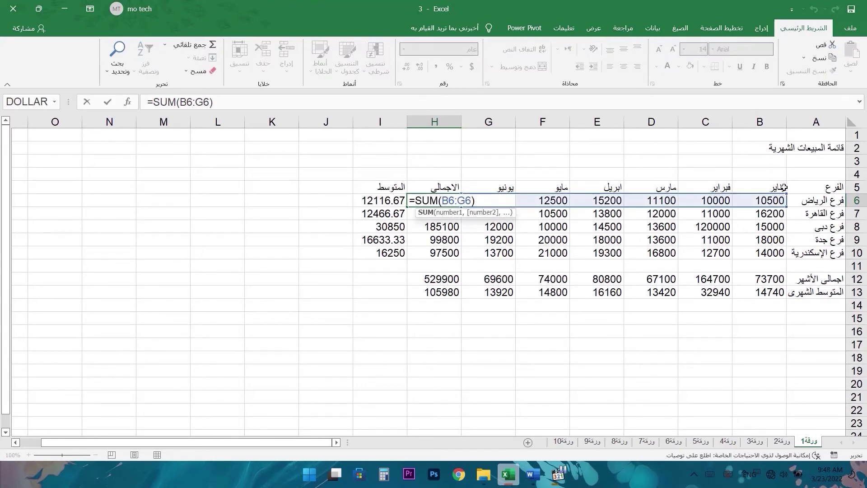
key(Escape)
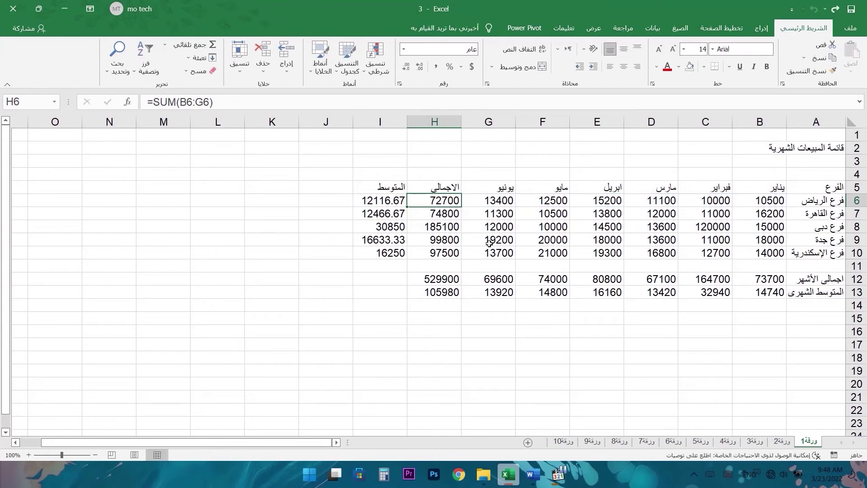
key(ctrl+z)
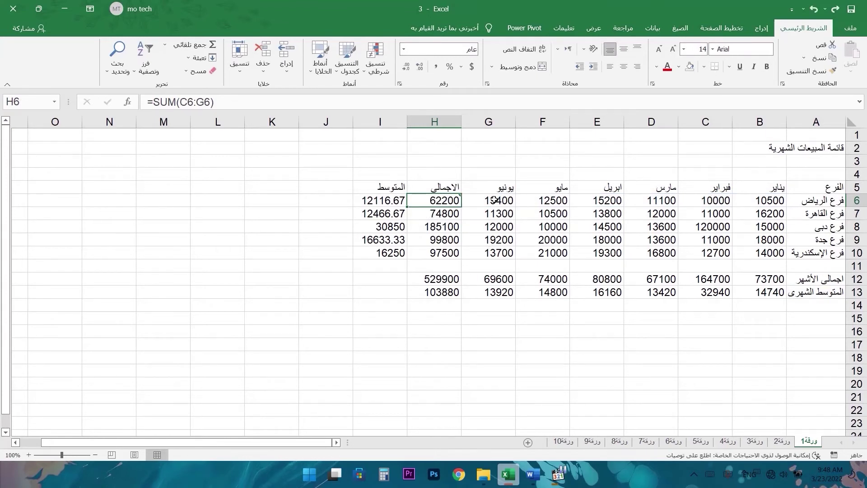
- Recheck the range C6:G6 and open the help on the formula error in H6
drag(494, 200, 704, 204)
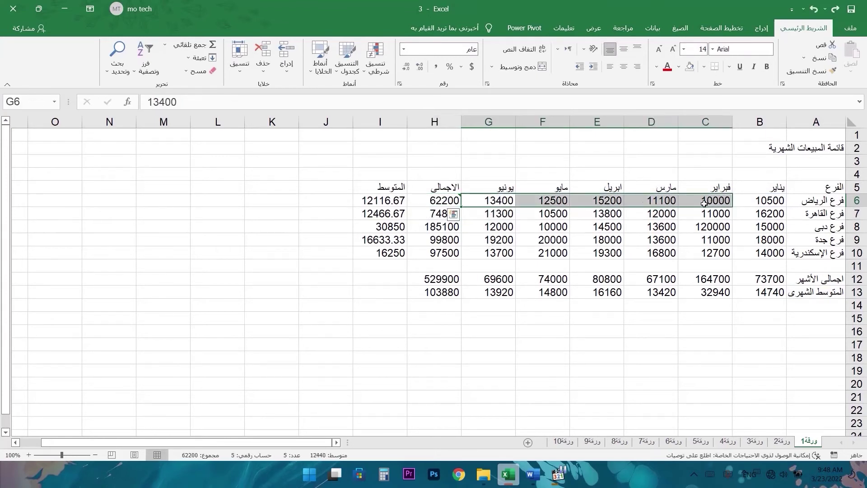
click(454, 202)
click(469, 200)
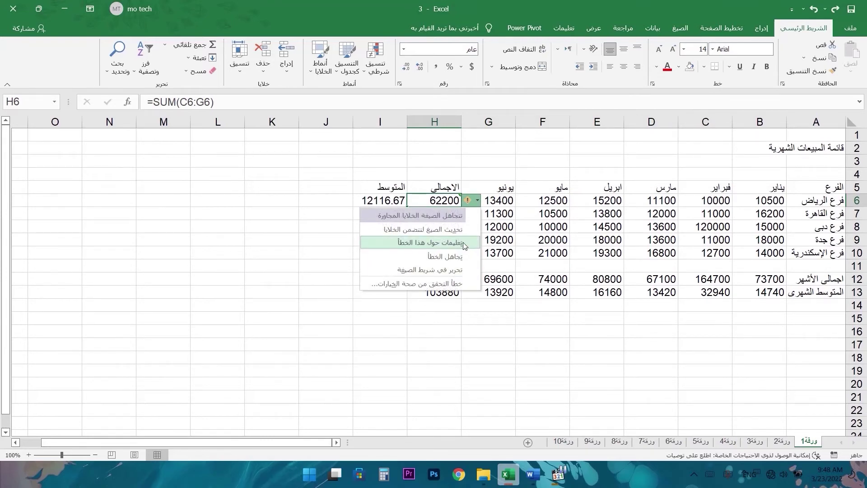
click(464, 244)
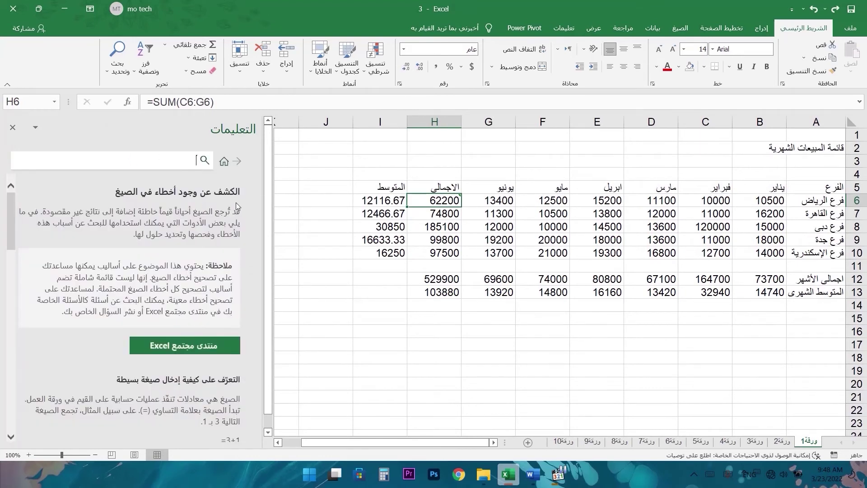
- Open the H6 formula for editing through its error options and accept =SUM(C6:G6) as it is
click(471, 200)
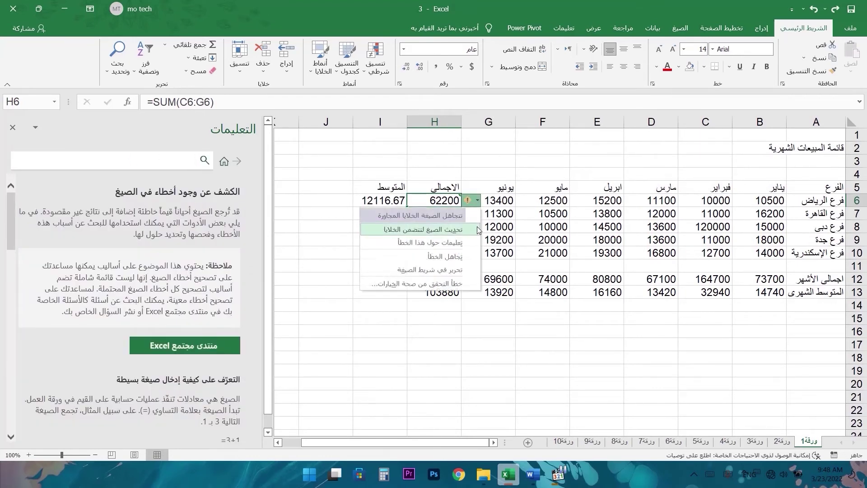
click(462, 269)
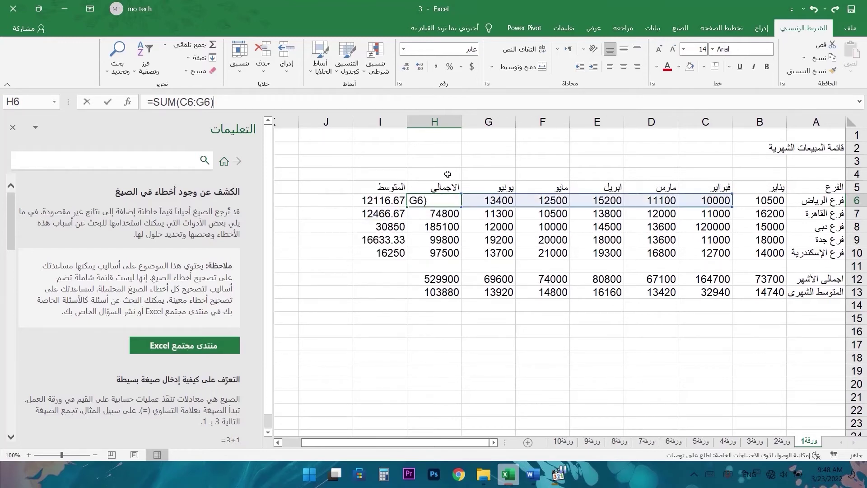
click(222, 100)
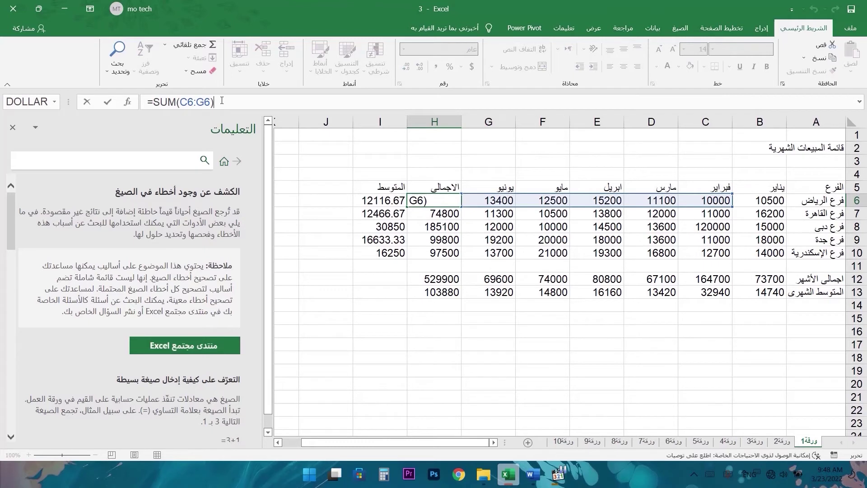
key(Return)
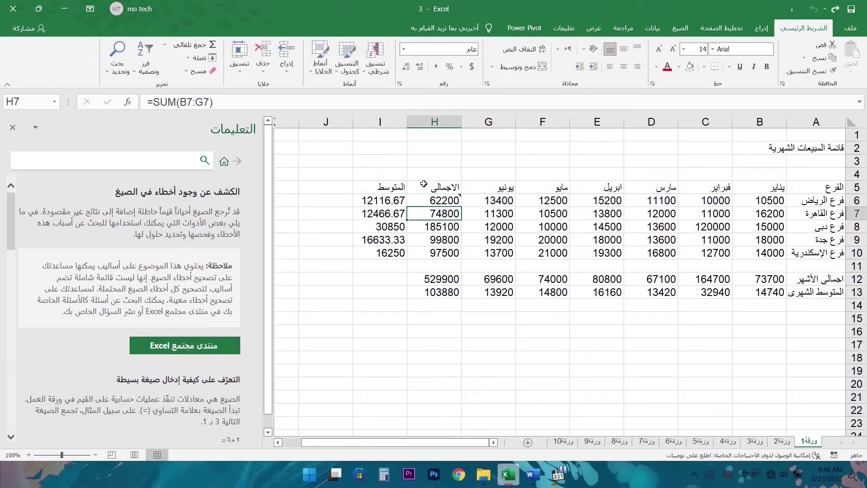
- Ignore the formula error on H6 through its error options and recheck the range C6:G6
click(433, 200)
click(470, 200)
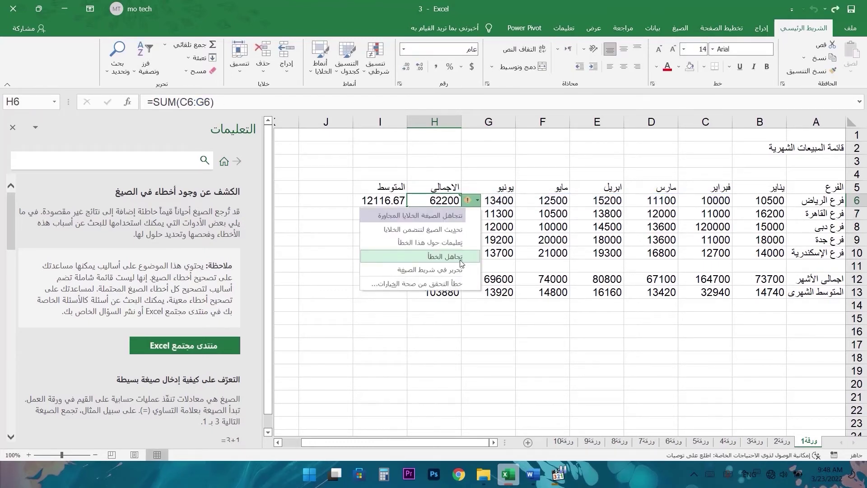
click(460, 261)
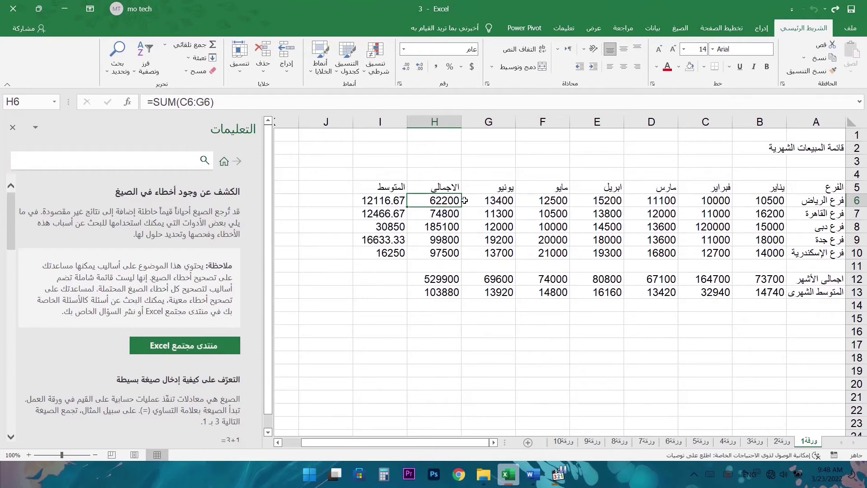
drag(479, 200, 704, 199)
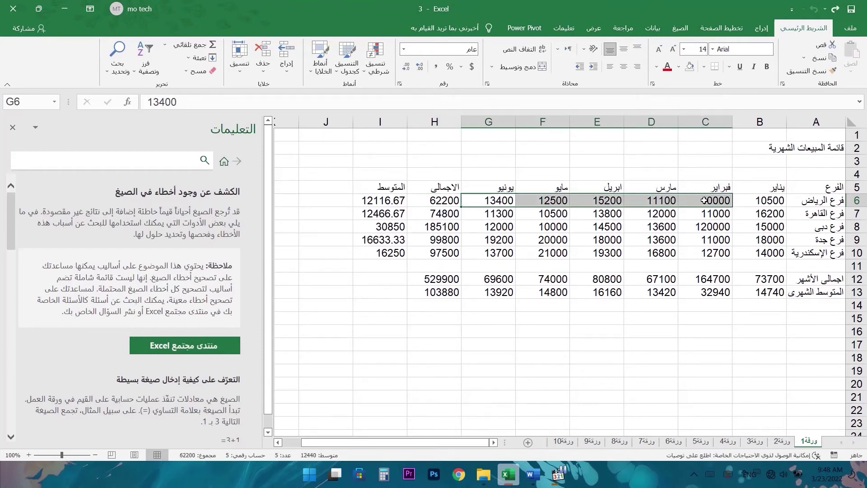
- Fill the H6 formula down to H10 and check the error indicators on H7:H10
click(446, 199)
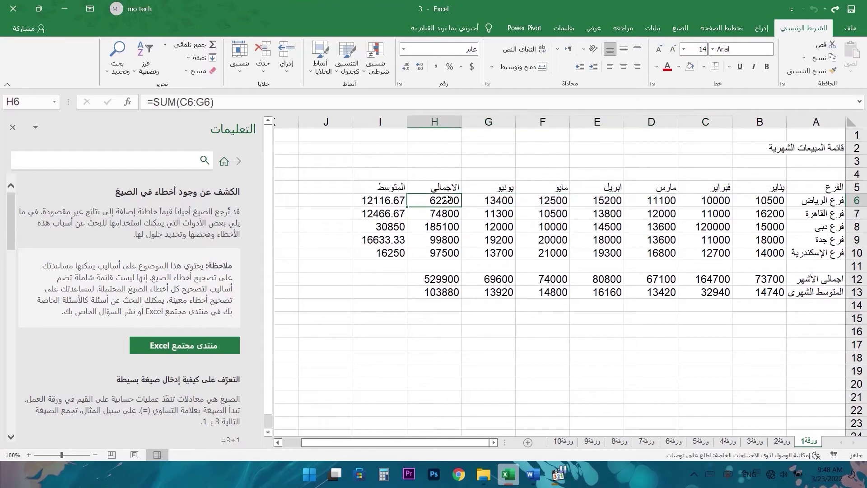
drag(408, 207, 412, 262)
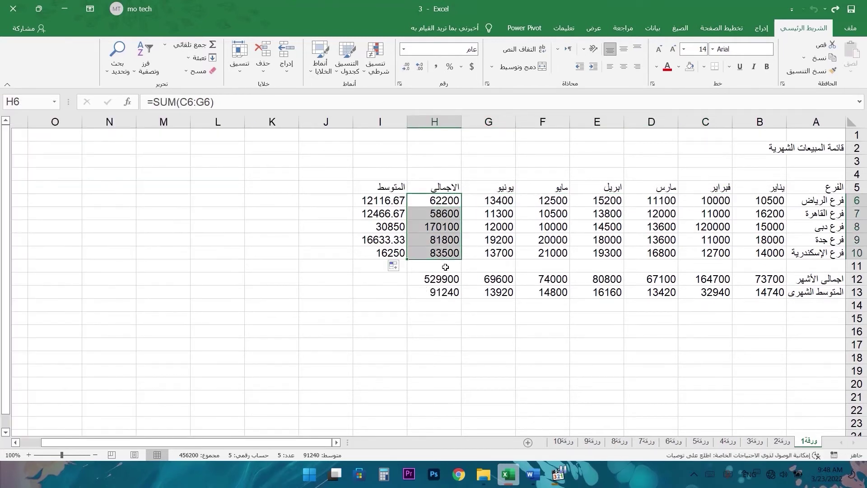
click(446, 203)
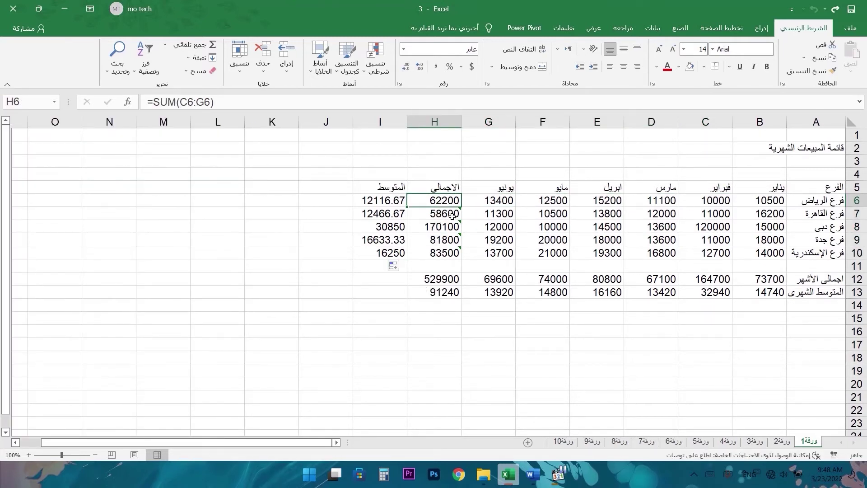
drag(440, 213, 438, 259)
click(427, 212)
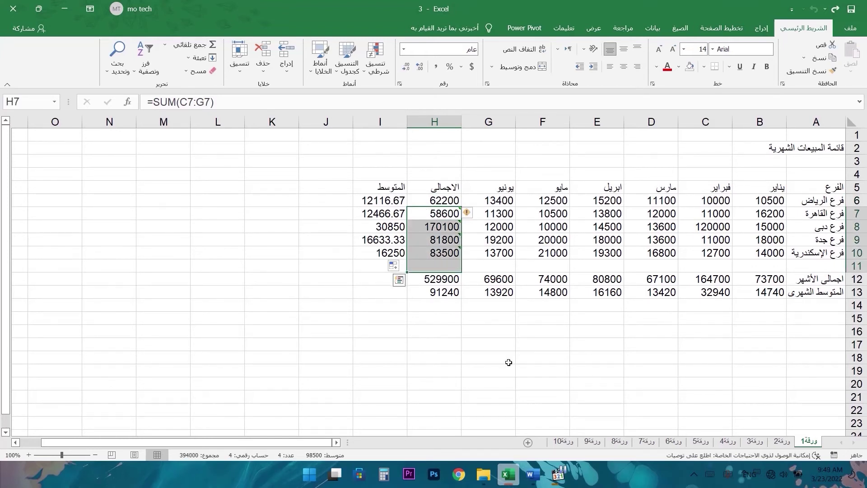
- Turn off background error checking in the formula options and review the totals in column H
click(851, 29)
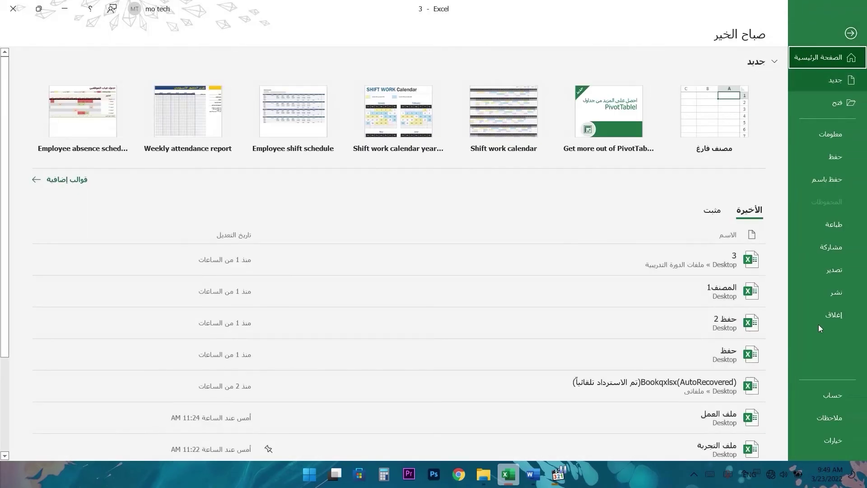
click(828, 441)
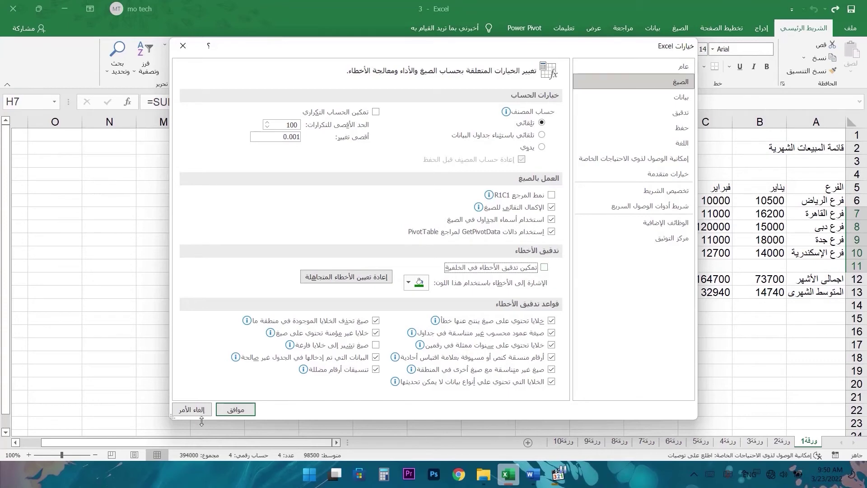
click(235, 409)
drag(495, 236, 490, 252)
click(490, 252)
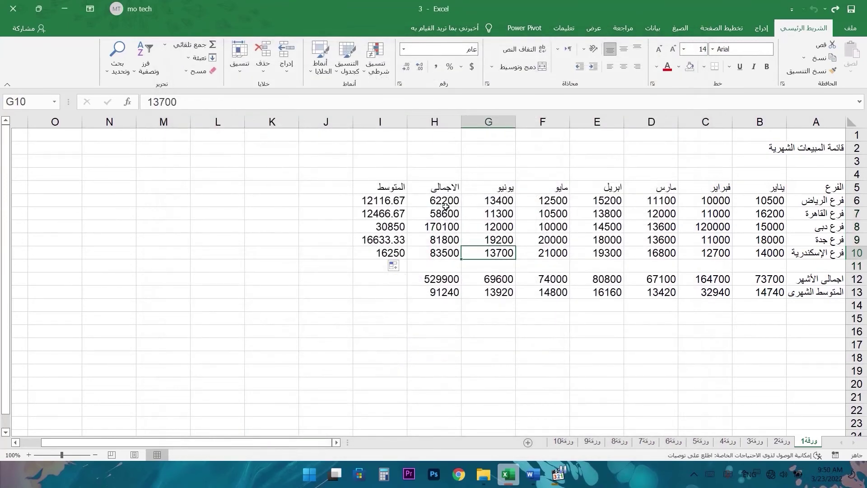
drag(445, 201, 710, 292)
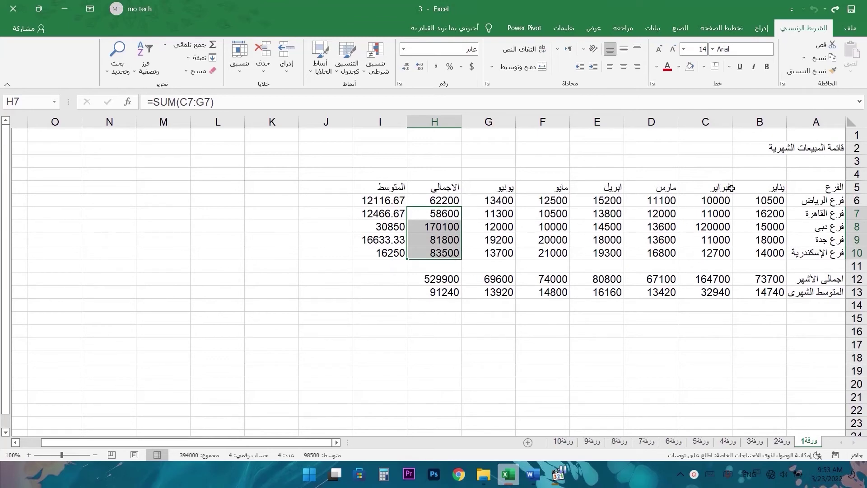
- Enable background error checking in the formula options and reset the ignored errors
click(850, 30)
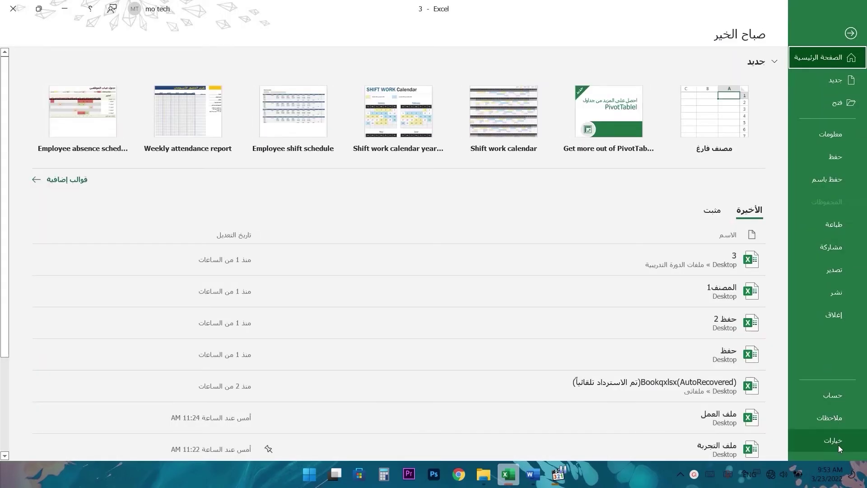
click(839, 445)
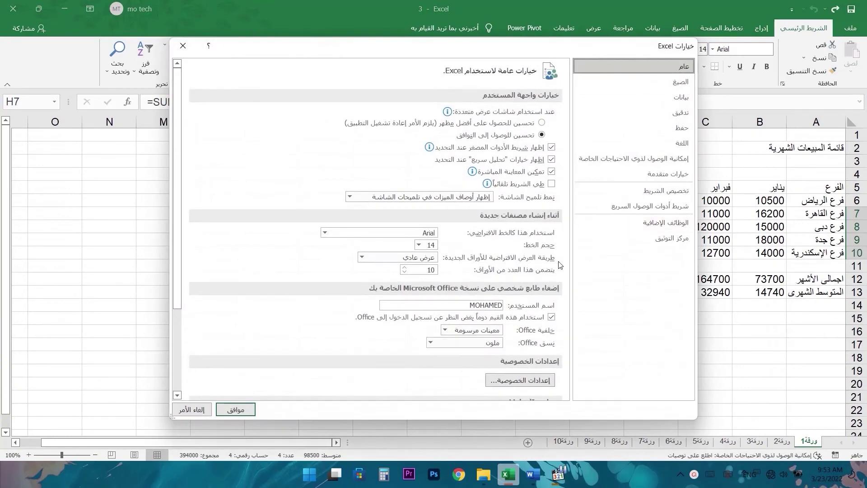
click(632, 82)
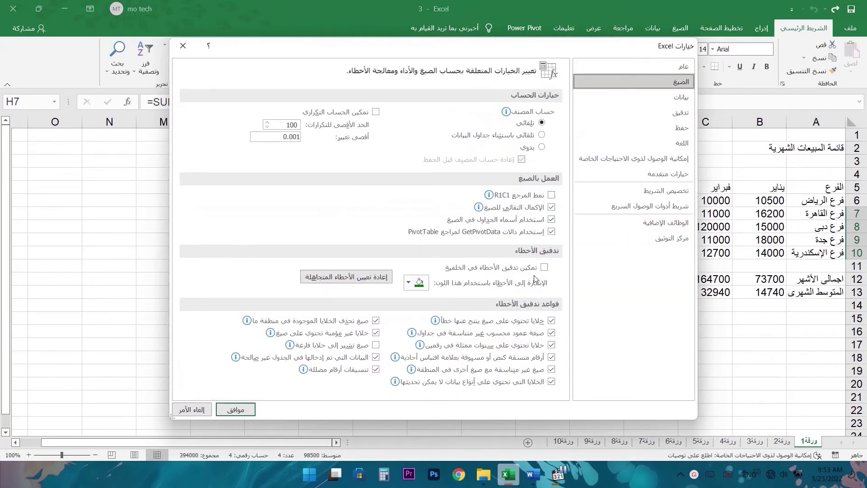
click(506, 273)
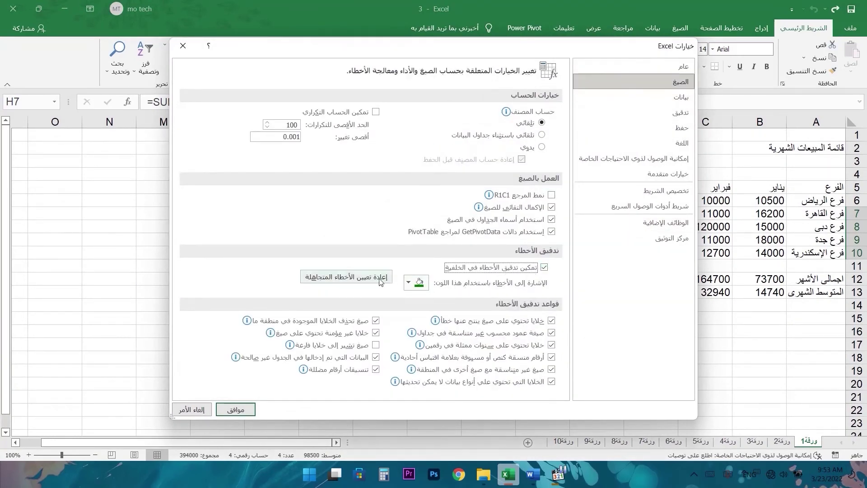
click(362, 279)
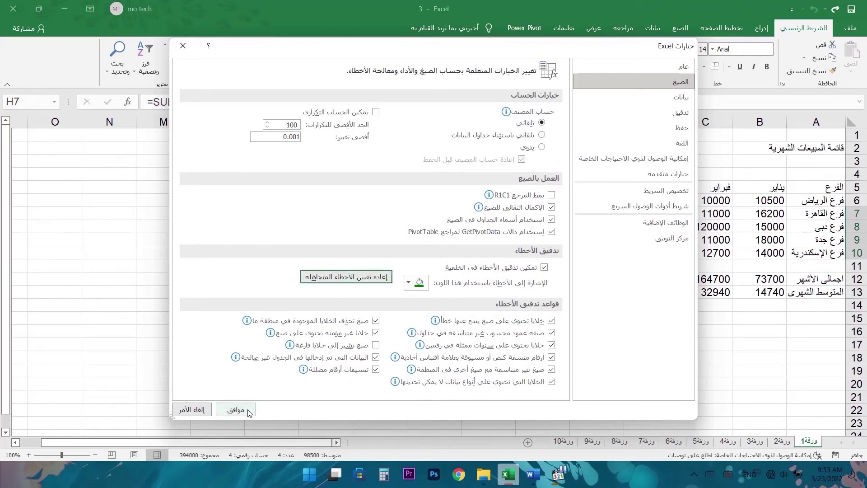
- Set the error indicator color to red and apply the formula options
click(407, 285)
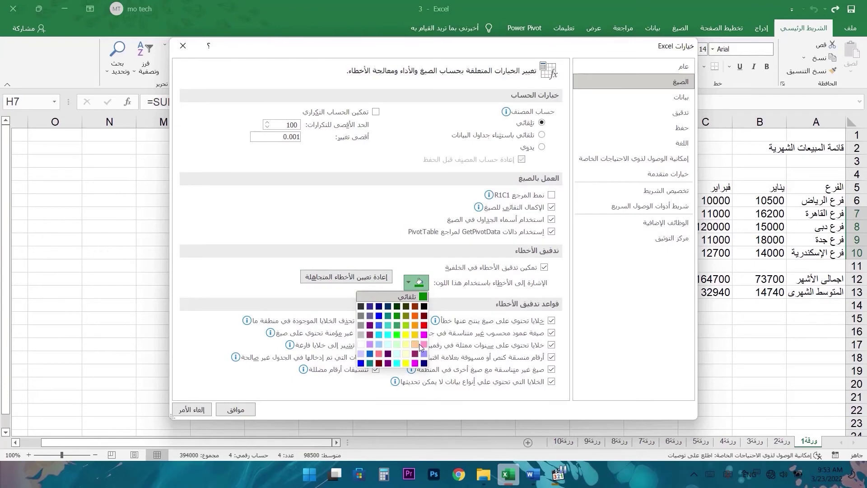
click(424, 325)
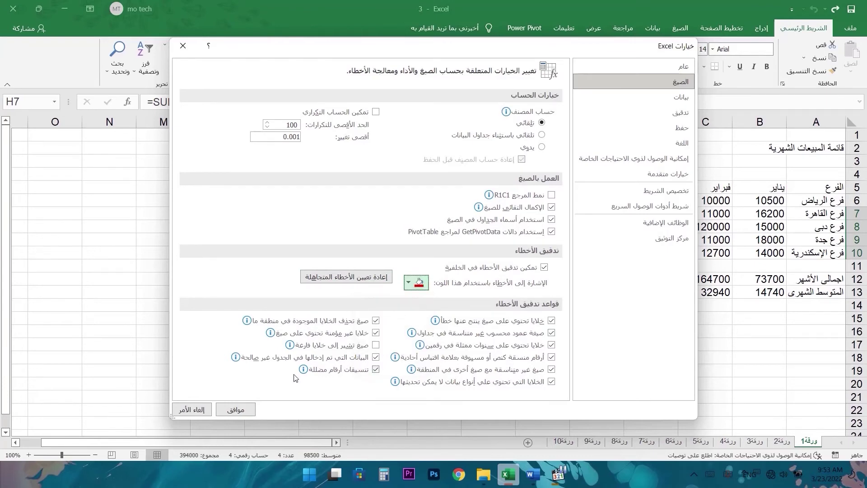
click(236, 411)
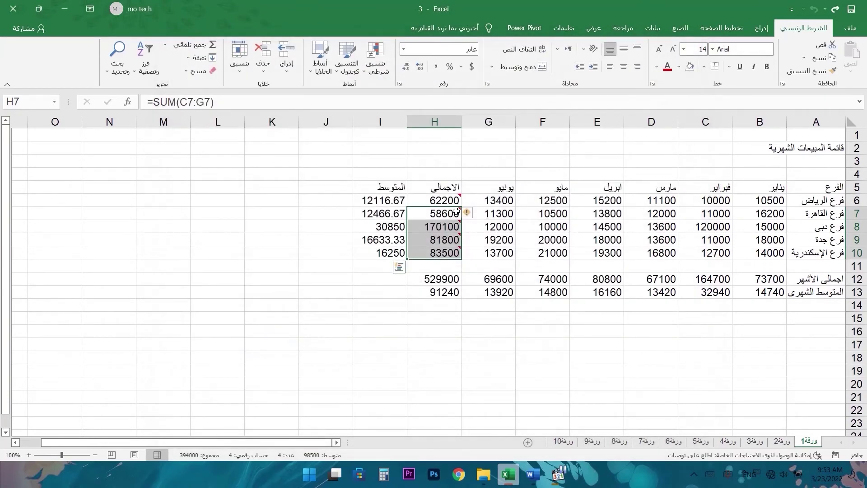
- Ignore the formula errors on all totals in H6:H10 at once through their error options
click(450, 198)
drag(449, 199, 444, 256)
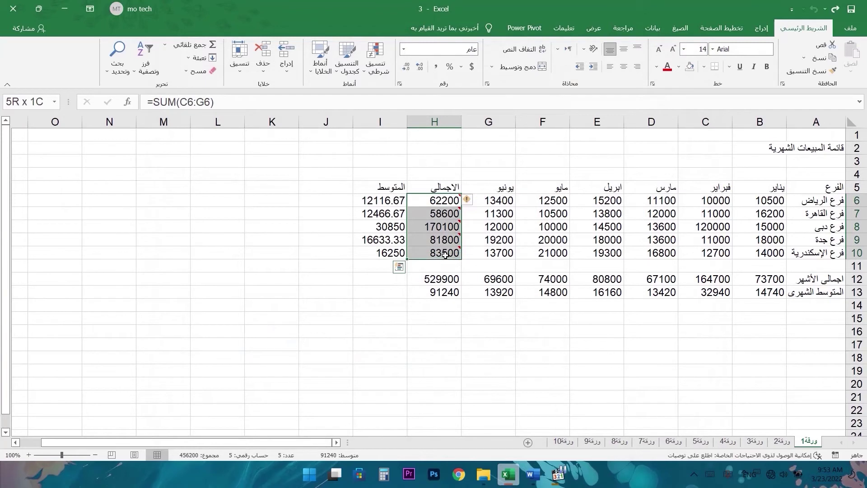
click(470, 200)
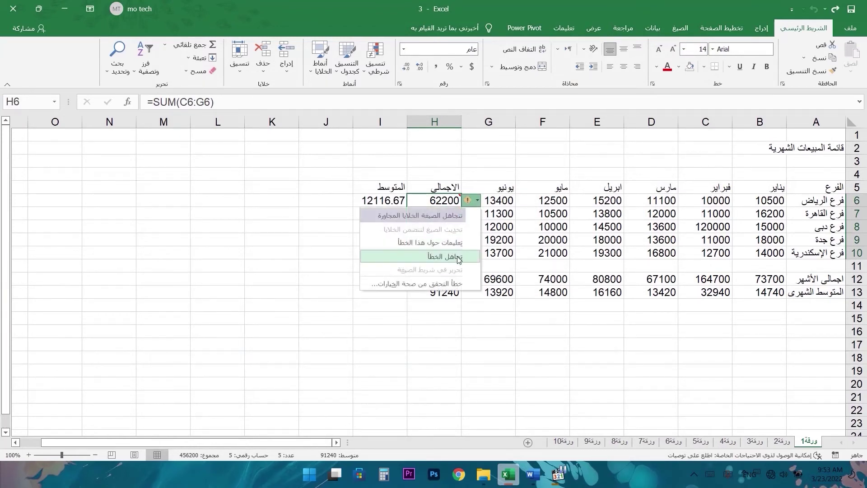
click(459, 257)
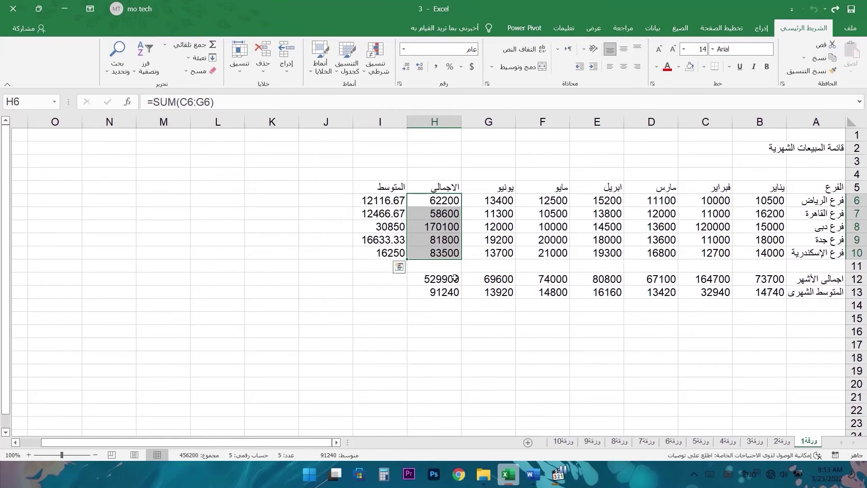
drag(437, 201, 445, 257)
- Select the table A5:I13, reset the ignored errors in the formula options, and recheck the indicators on H6:H10
key(ctrl+a)
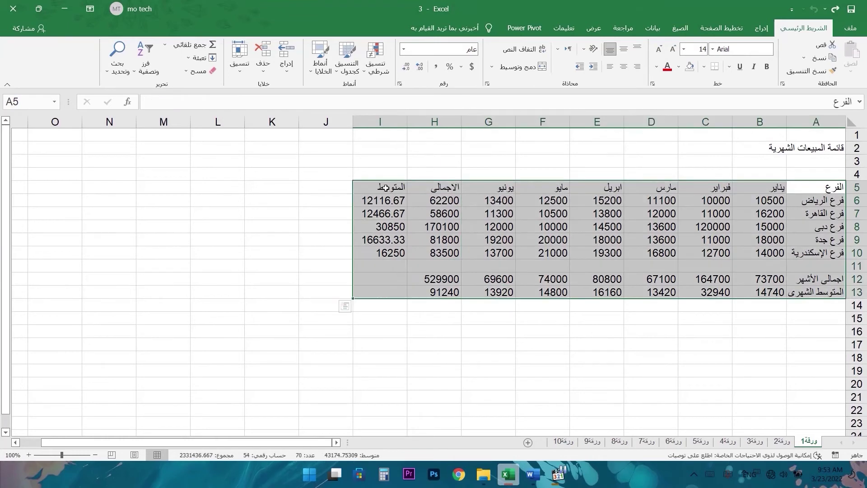
drag(385, 187, 815, 291)
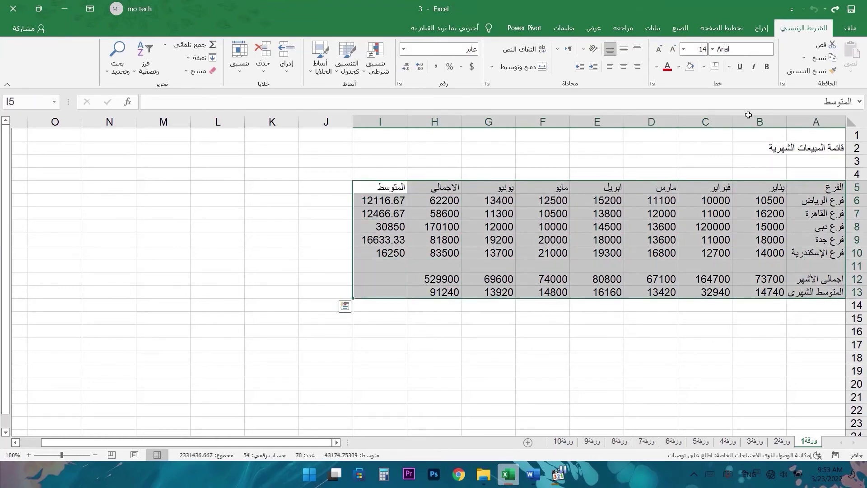
click(850, 28)
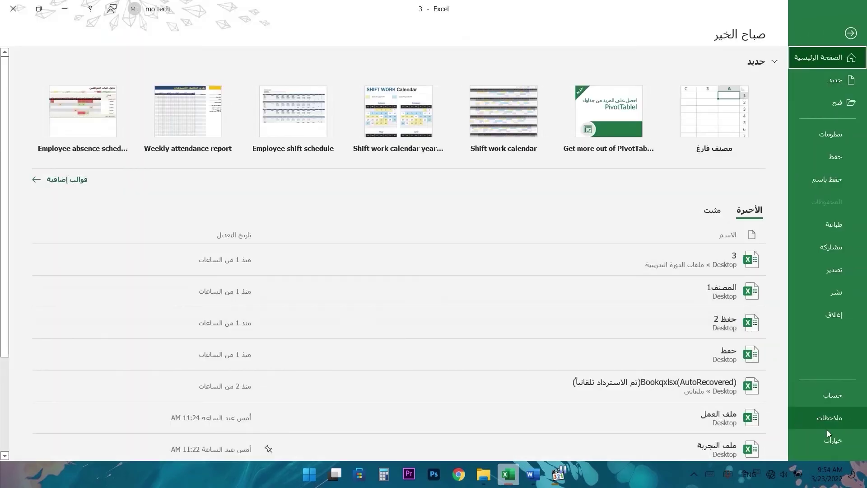
click(830, 437)
click(680, 87)
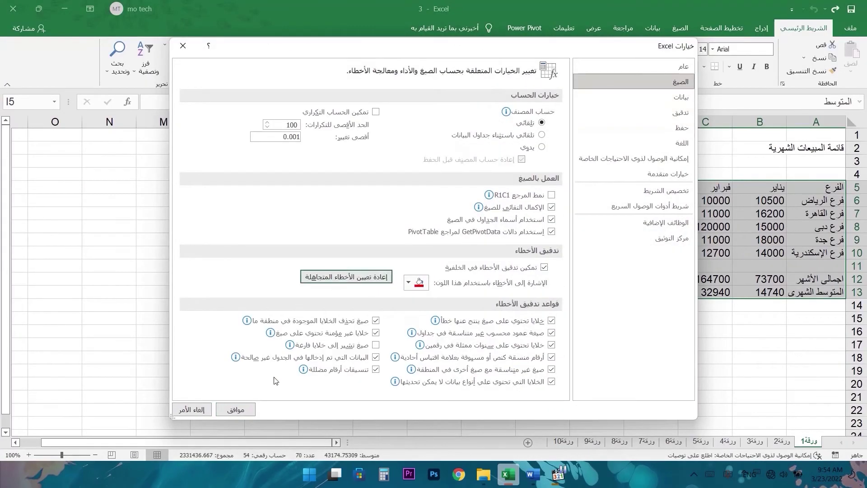
click(237, 411)
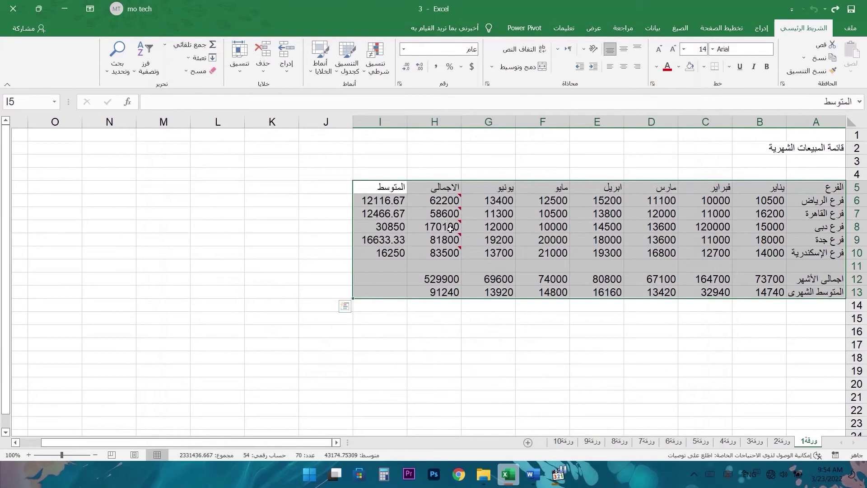
drag(454, 200, 450, 249)
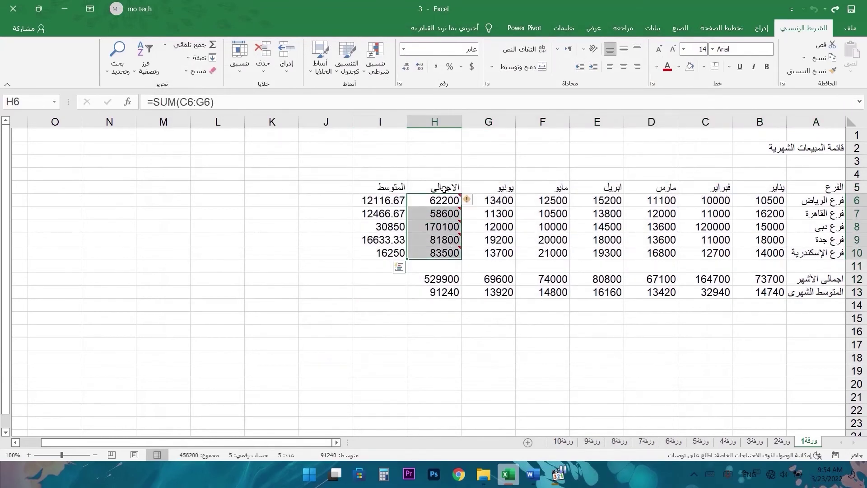
drag(393, 200, 446, 254)
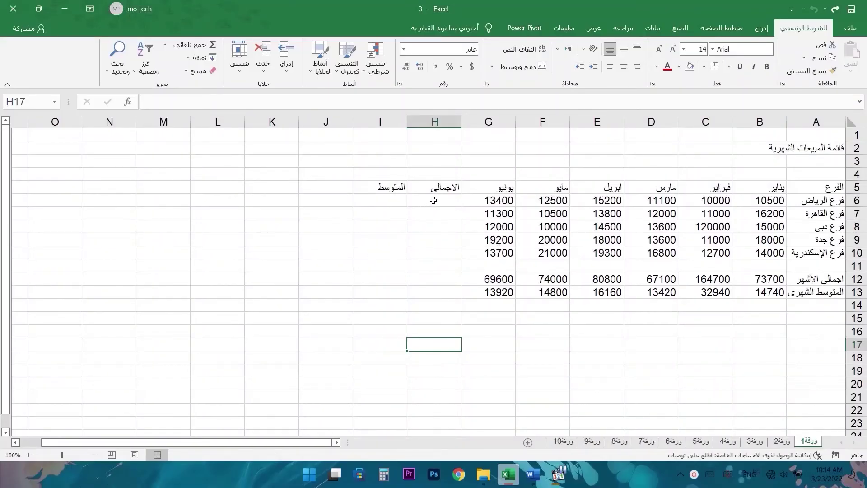
- For cell H6, search the Insert Function dialog for "المجموع" and for "الاجمالى"
click(434, 200)
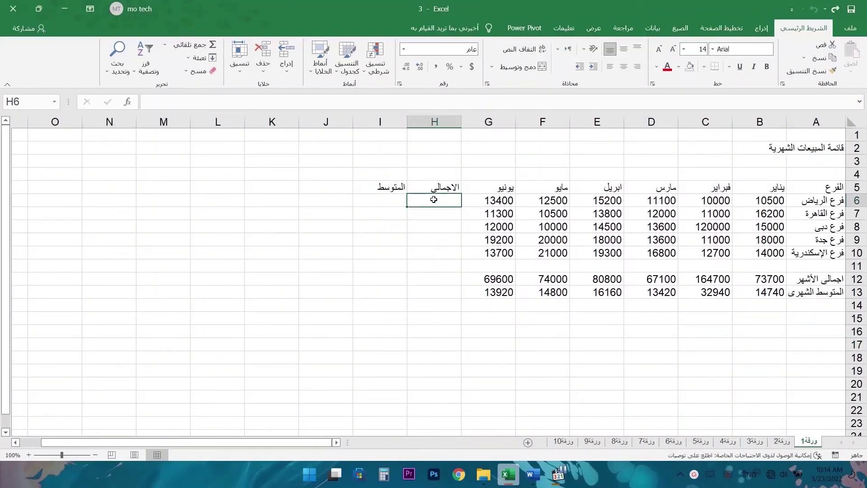
click(129, 102)
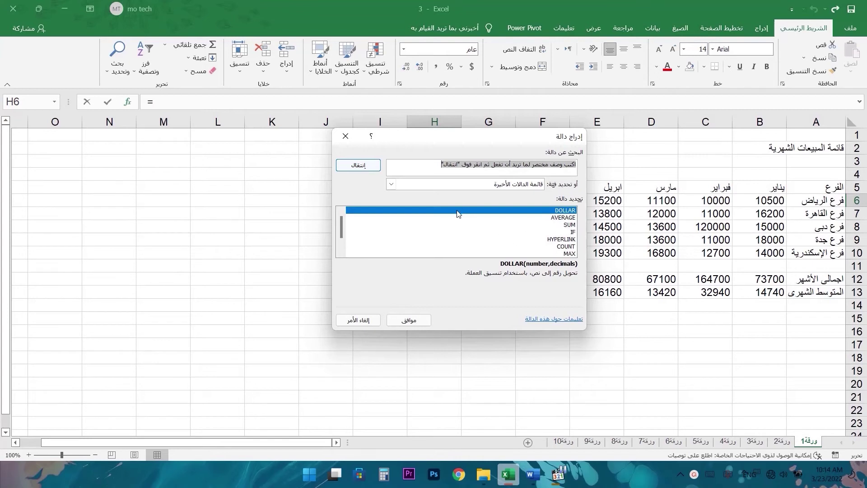
click(345, 136)
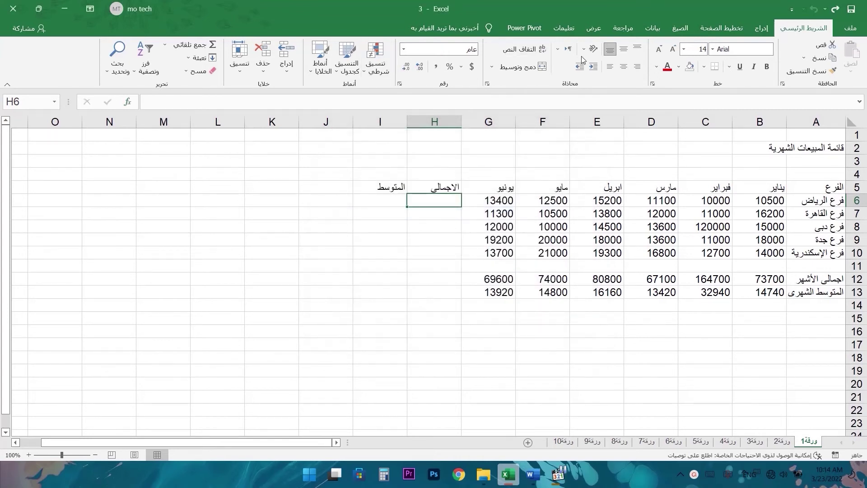
click(680, 28)
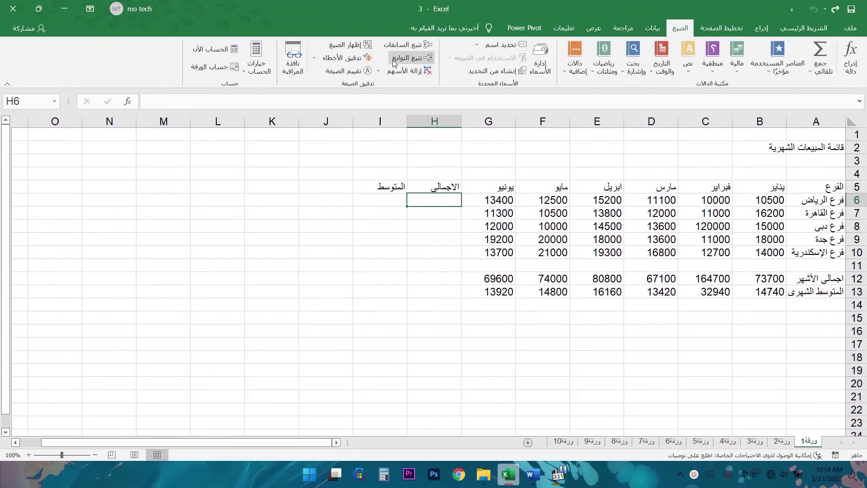
click(855, 63)
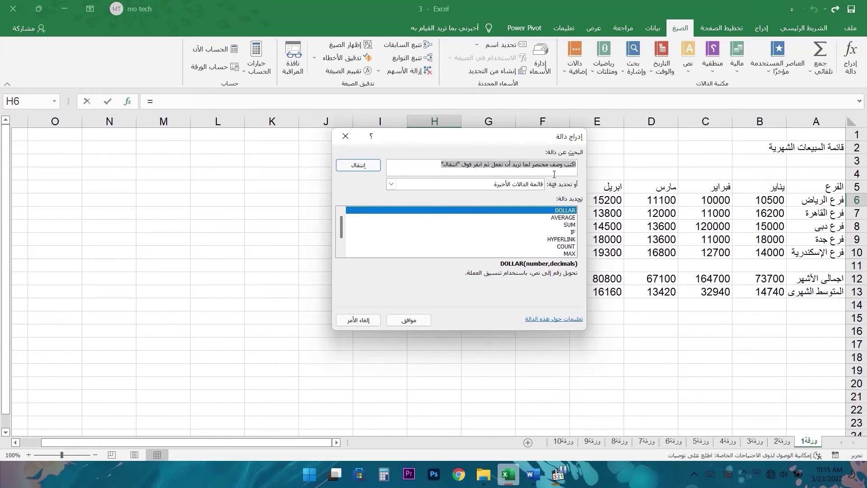
text(المجموع)
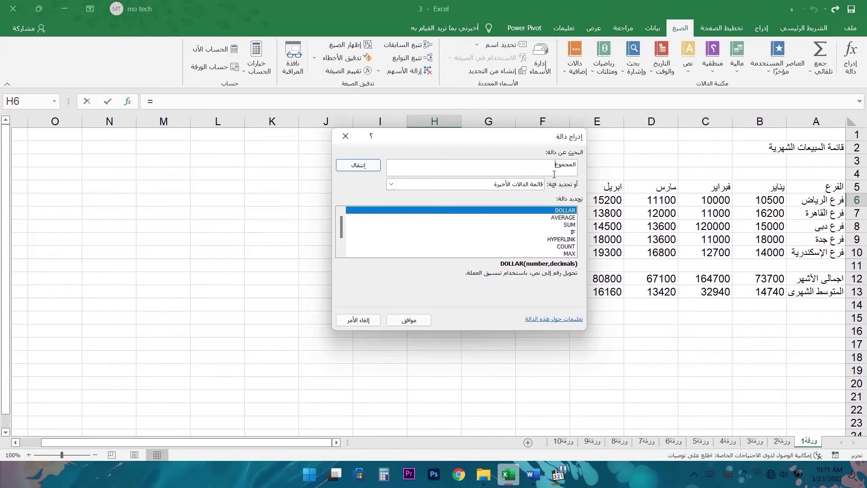
key(Return)
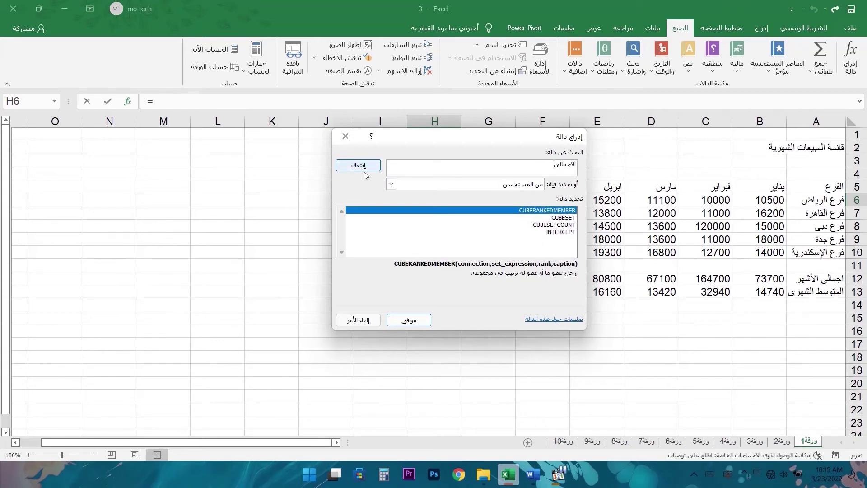
key(Return)
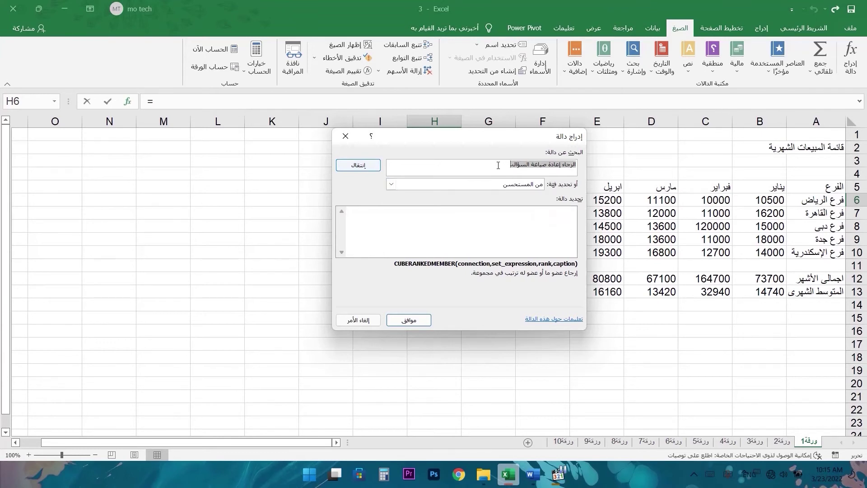
- Search the function list for "sum" and for "average" to examine the matching functions
text(sum)
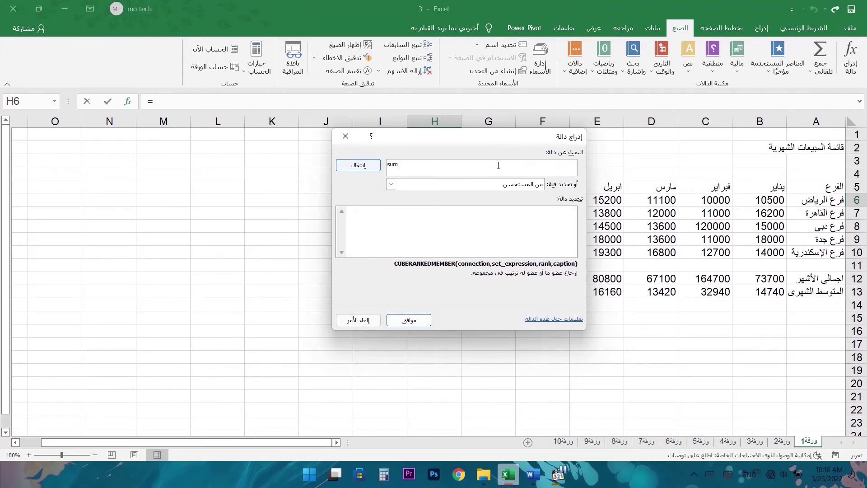
click(356, 165)
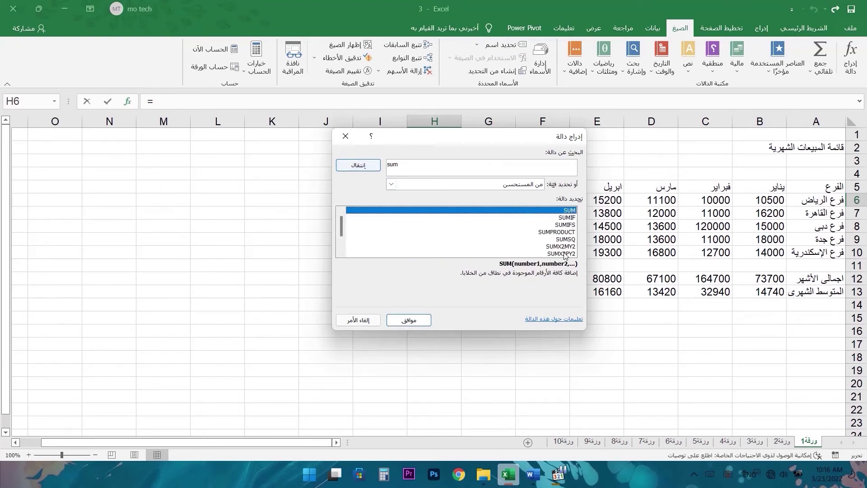
click(343, 167)
text(average)
key(Return)
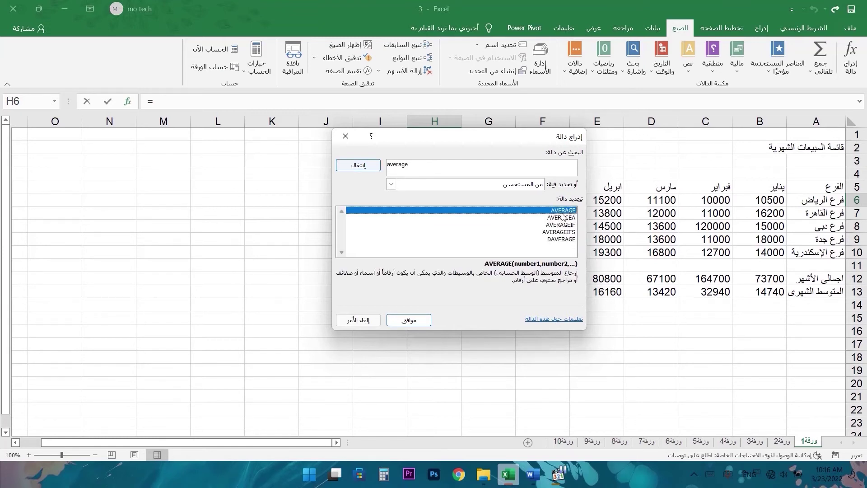
- Browse the function categories التاريخ والوقت (Date & Time) and رياضيات ومثلثات (Math & Trig)
click(391, 184)
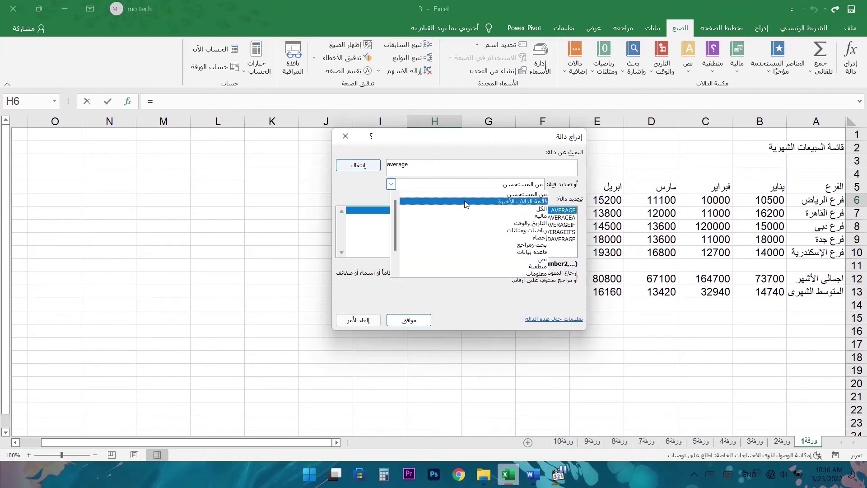
click(504, 224)
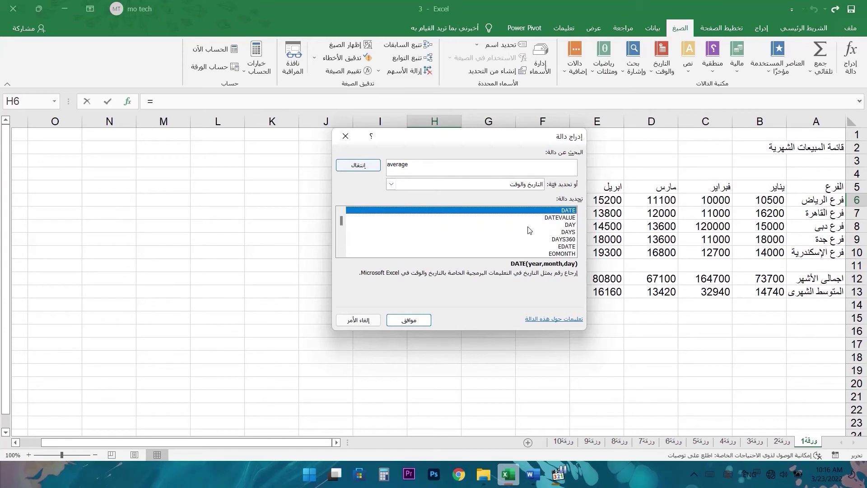
click(393, 187)
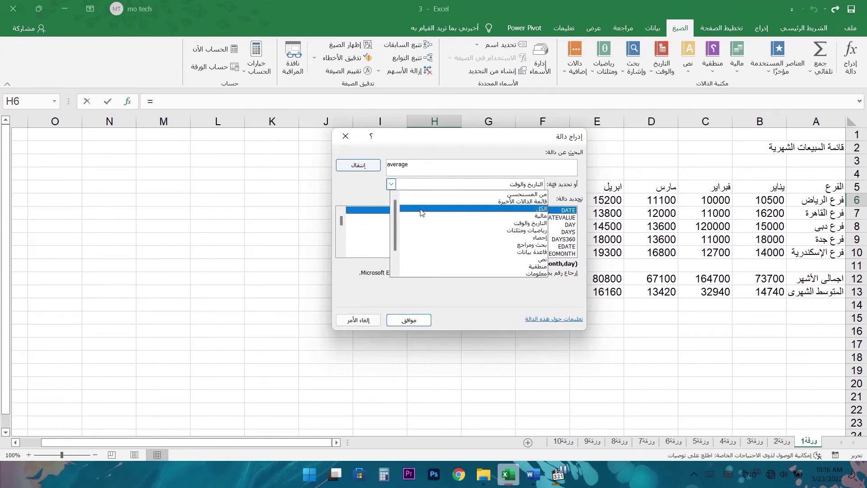
click(461, 231)
click(391, 183)
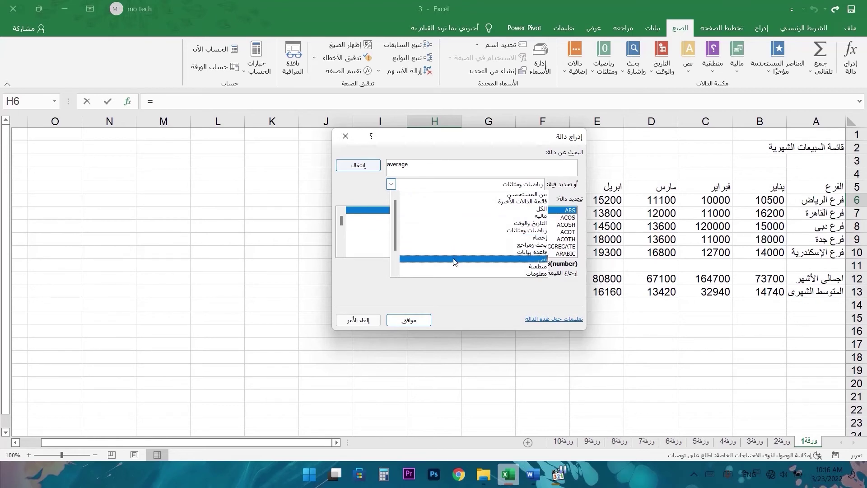
- Search for "sum", insert the SUM function in H6 with B6:G6 as Number1, and keep its arguments dialog clear of the table
click(342, 167)
text(sum)
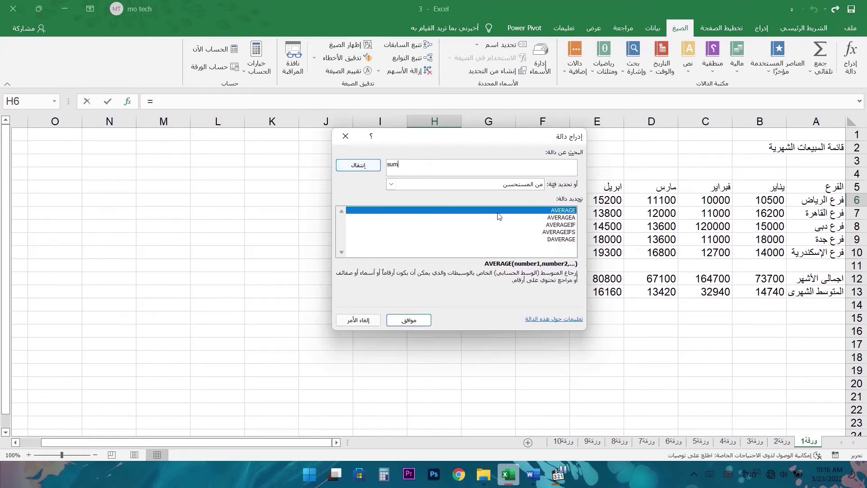
key(Return)
double_click(554, 213)
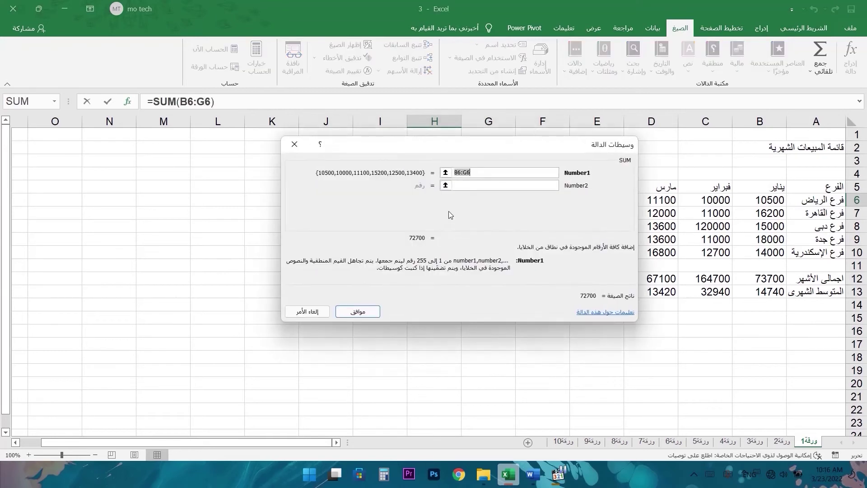
drag(527, 148, 381, 150)
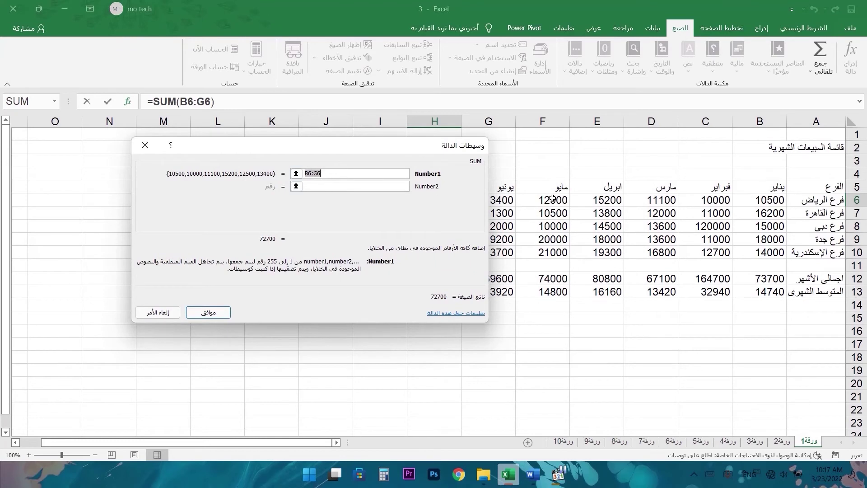
drag(423, 152, 306, 188)
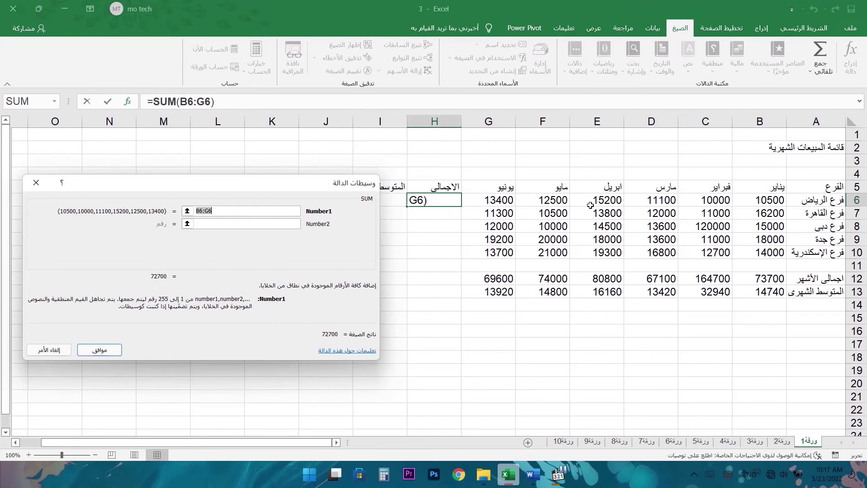
drag(493, 200, 745, 200)
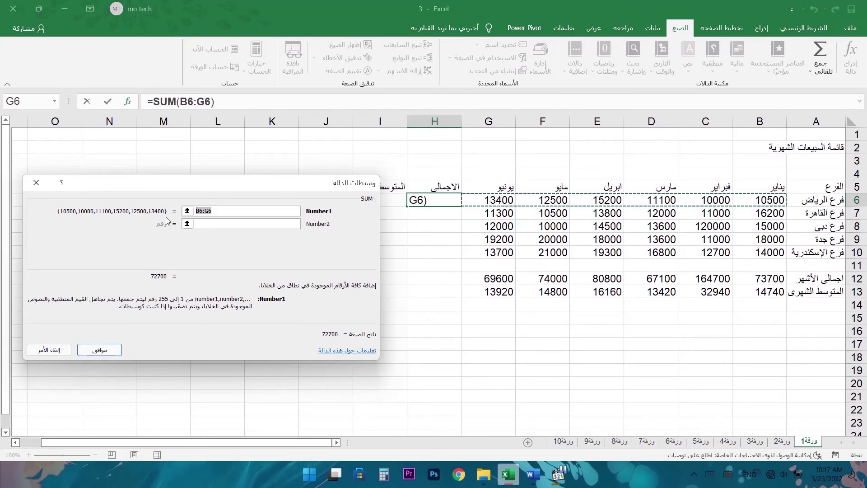
- Replace Number1 of the SUM function with b7:g7, confirm it, and select B7:G7 to compare the sum
key(Delete)
text(b7)
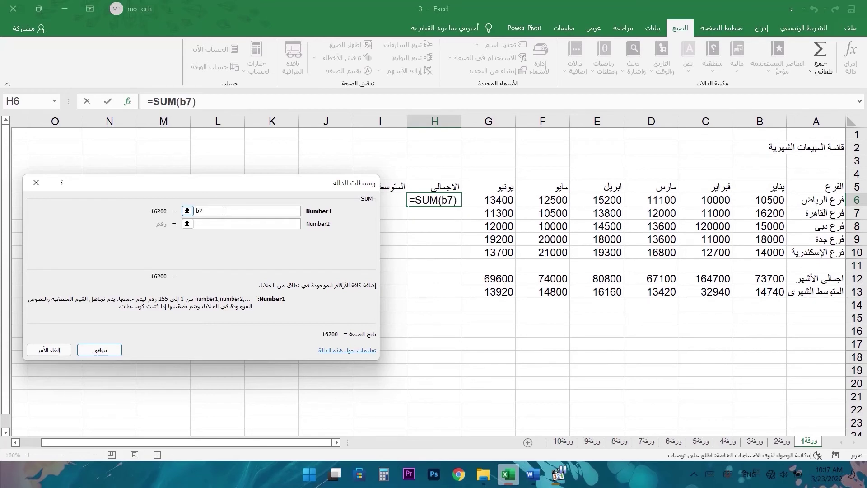
text(:g)
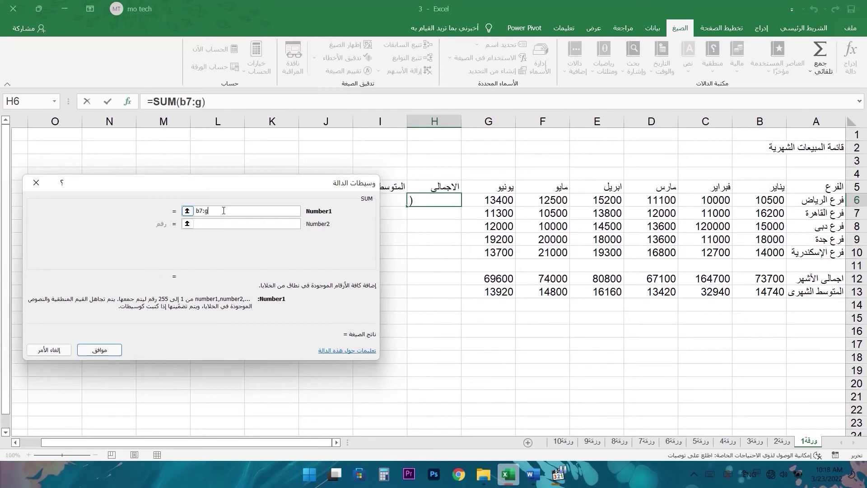
text(7)
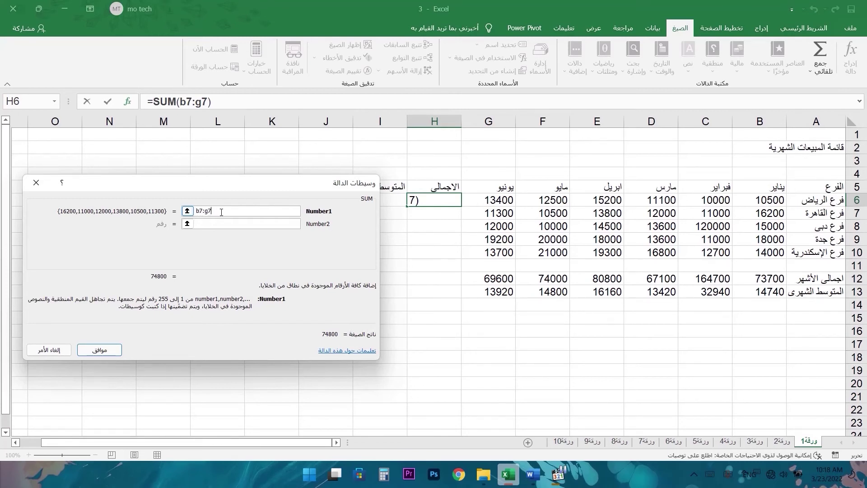
click(100, 351)
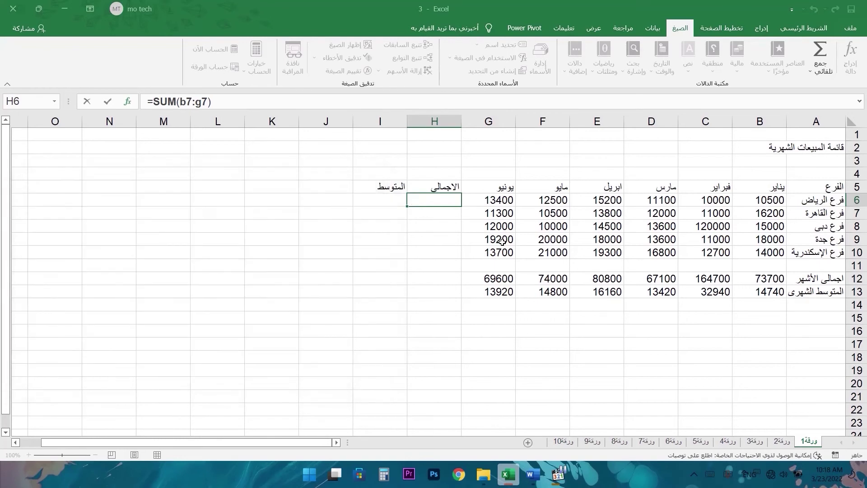
drag(781, 216, 499, 215)
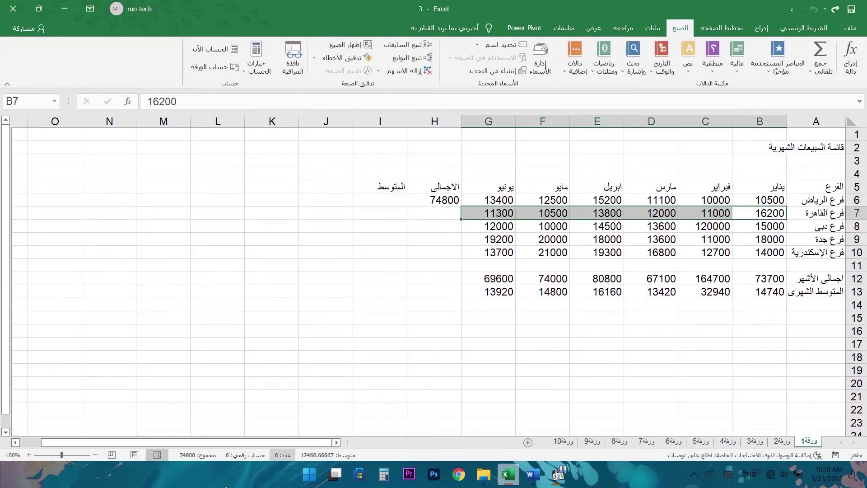
- Edit H6's SUM arguments to B6:G6 as Number1, B7:G7 as Number2 and B10:G10 as Number3, and confirm the function
double_click(449, 202)
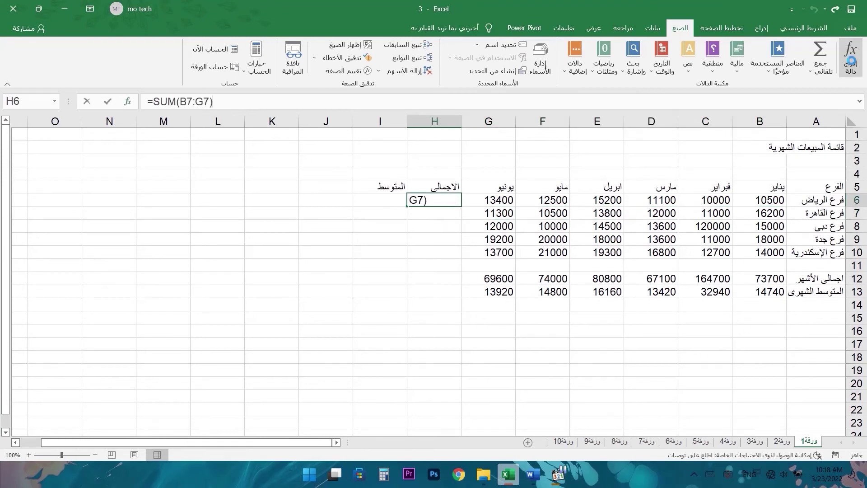
key(shift+F3)
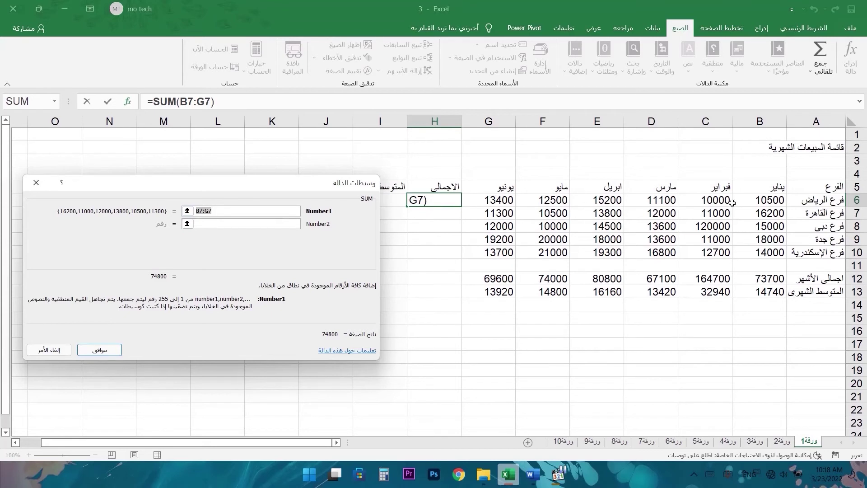
drag(763, 201, 490, 201)
click(252, 224)
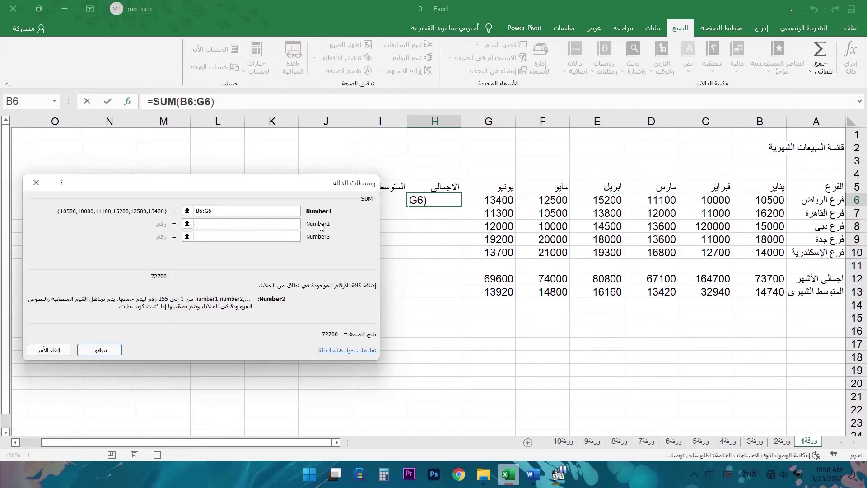
drag(776, 214, 490, 214)
click(290, 237)
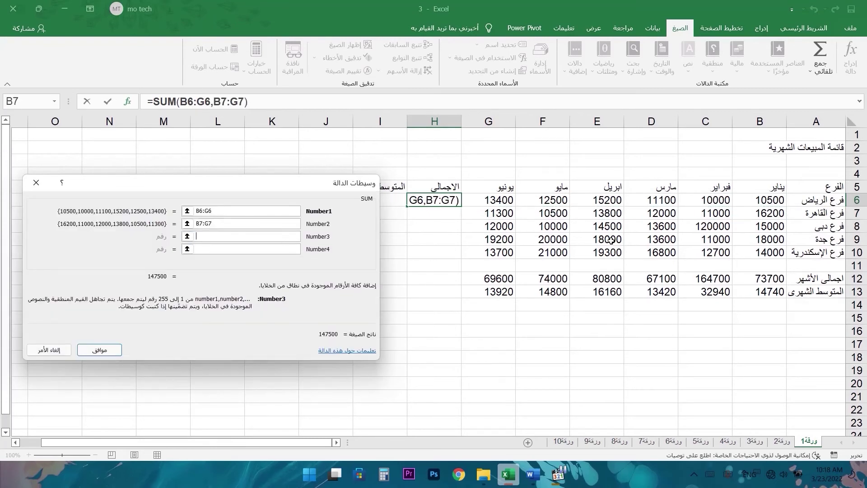
drag(769, 254, 504, 254)
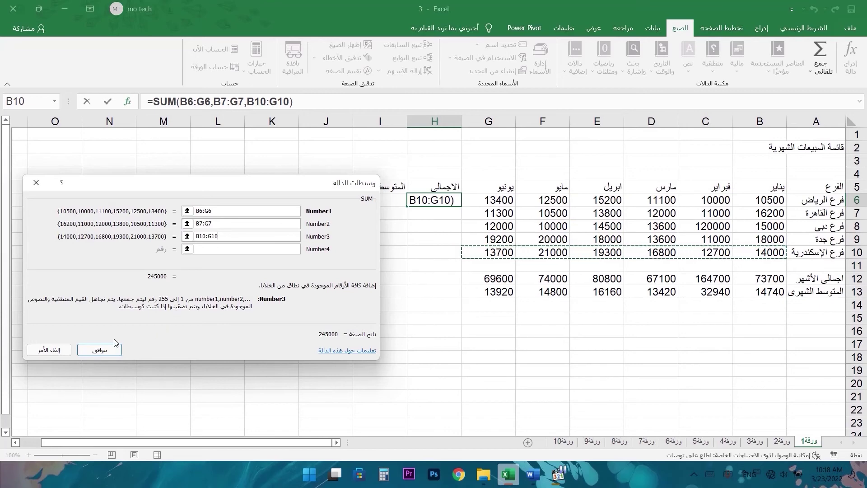
click(100, 350)
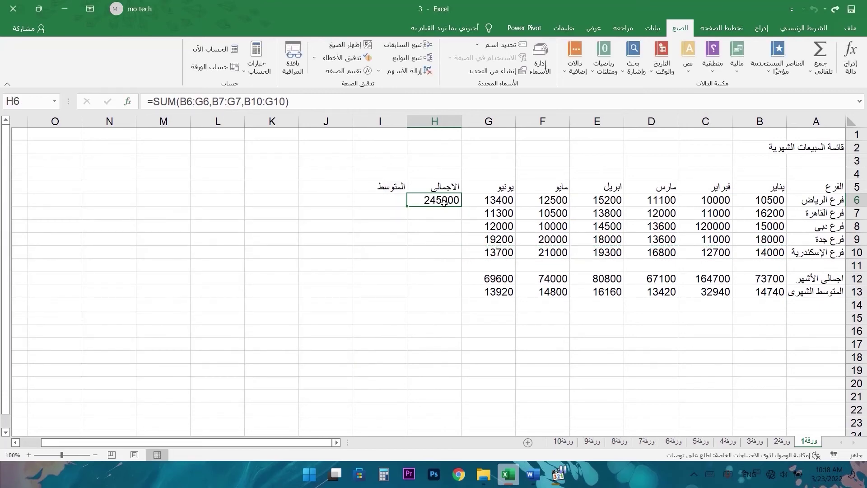
- Select B6:G7 together with B10:G10 to compare their sum with the total in H6
click(504, 201)
drag(504, 202, 767, 215)
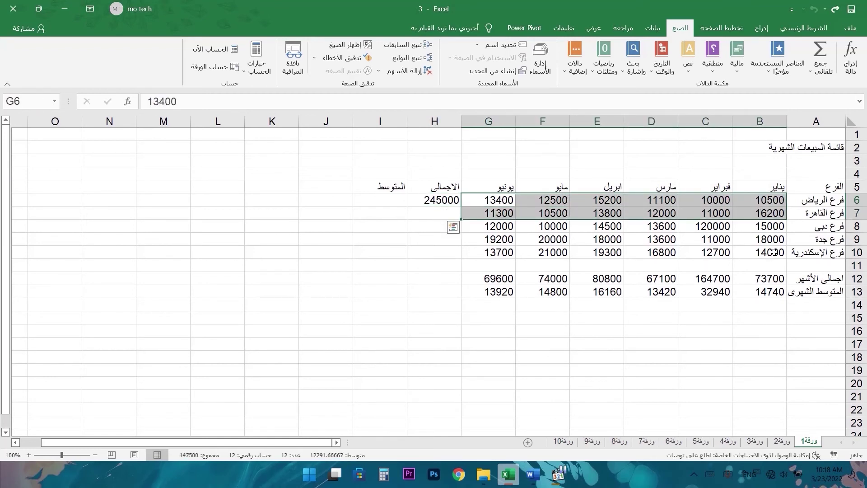
drag(773, 252, 493, 253)
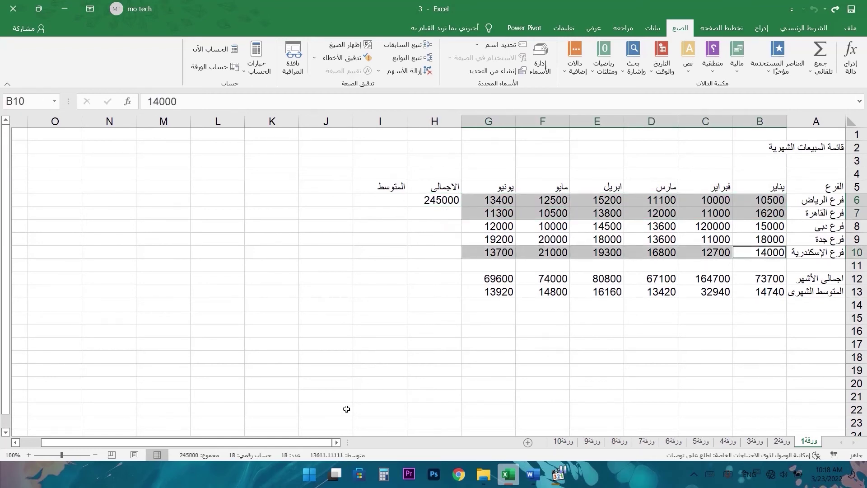
- Reopen the SUM arguments of H6 and try replacing Number1 with the range B9:G9 selected on the sheet
click(433, 200)
key(shift+F3)
drag(499, 202, 763, 200)
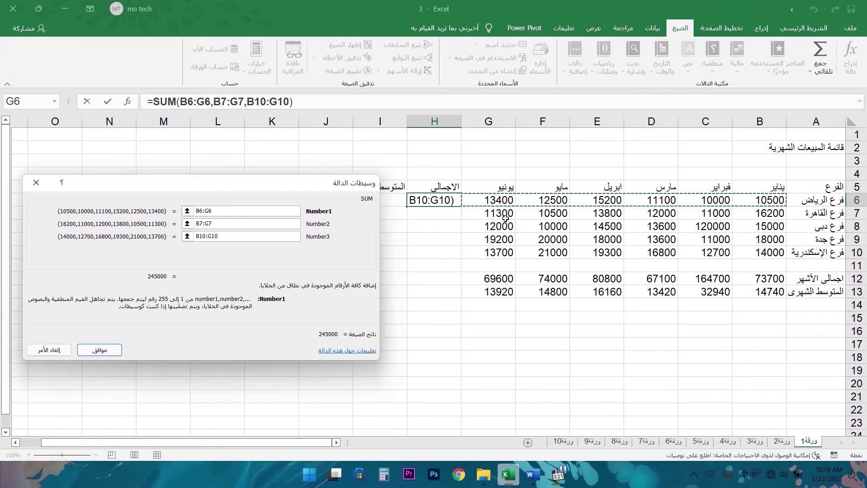
drag(507, 245, 766, 238)
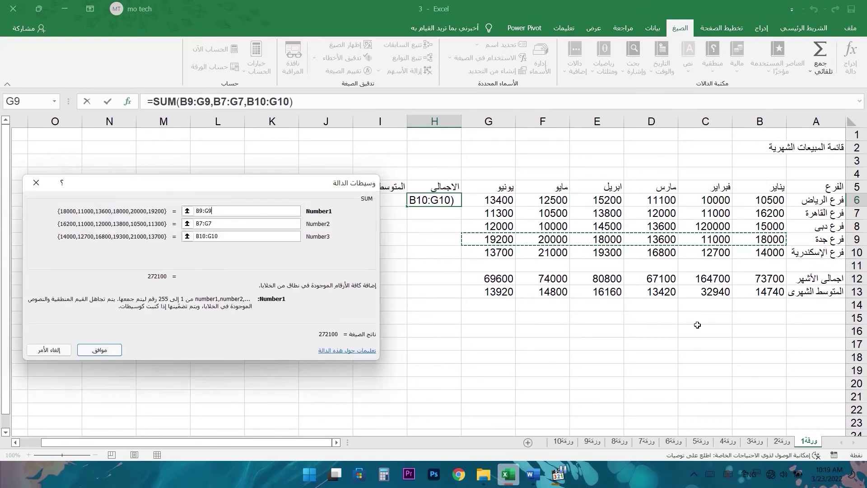
drag(246, 184, 303, 187)
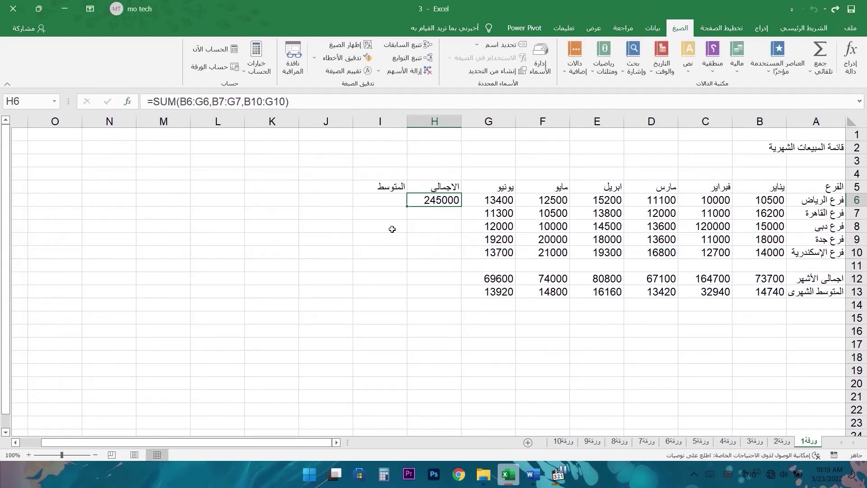
key(ctrl+y)
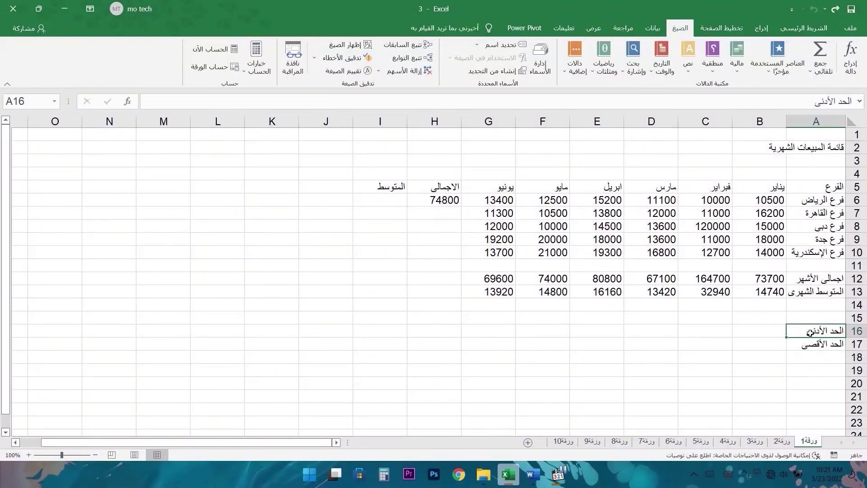
- Select the January sales in B6:B10 to examine which branch value is the lowest
drag(775, 201, 780, 253)
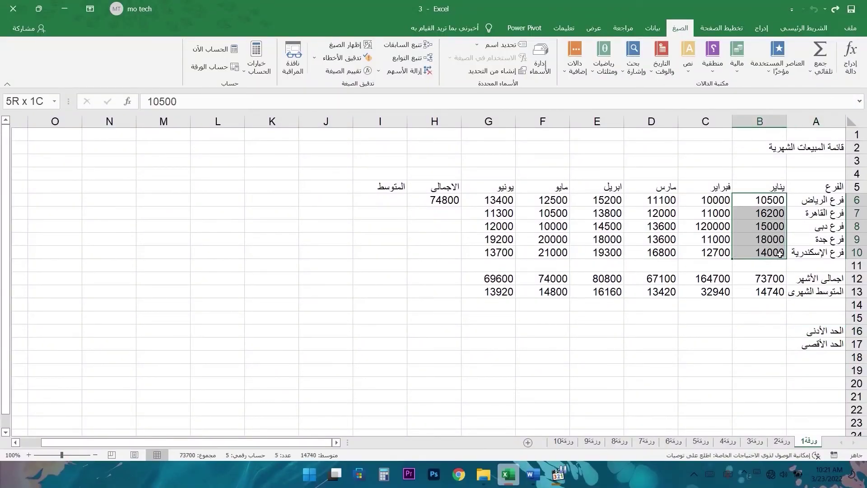
click(784, 329)
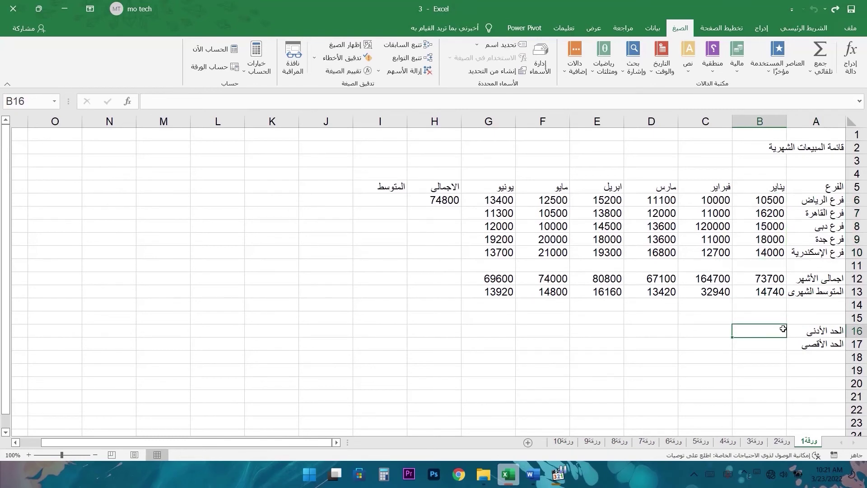
drag(775, 200, 774, 248)
drag(755, 200, 770, 251)
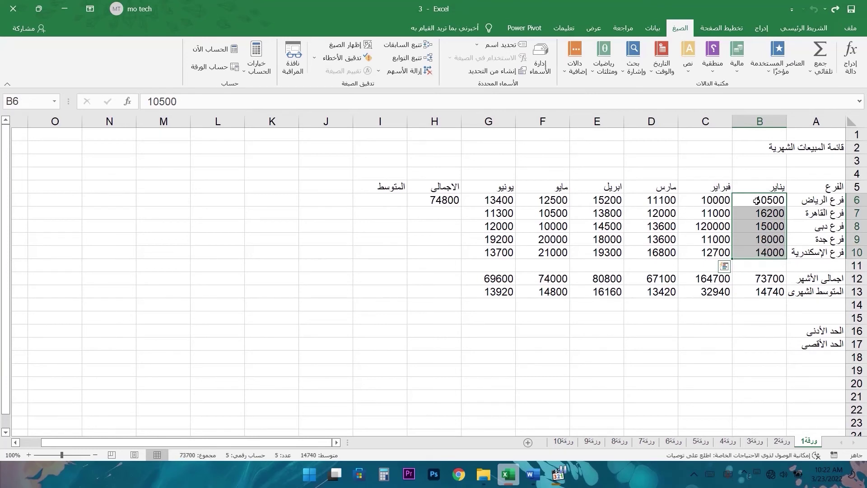
click(772, 201)
drag(776, 200, 775, 251)
click(760, 200)
drag(760, 200, 767, 253)
drag(753, 200, 751, 253)
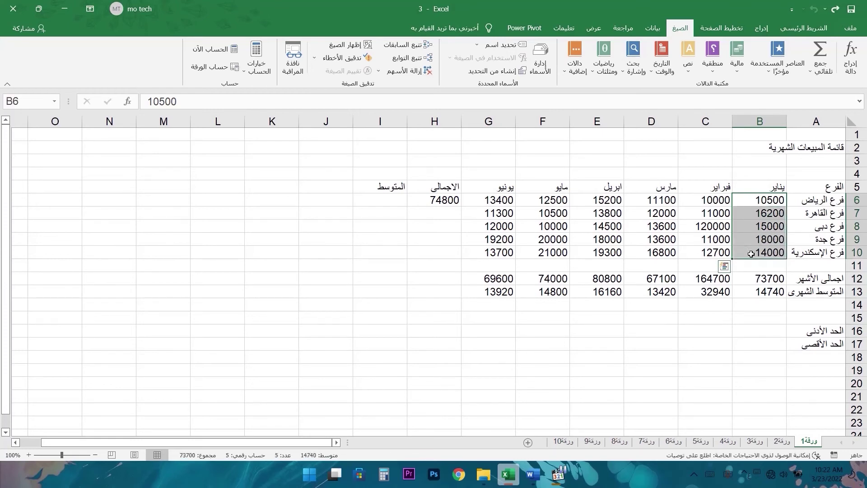
- Enter the formula =MIN(B6:B10) in B16 as the January minimum and select the cell to check it
click(764, 330)
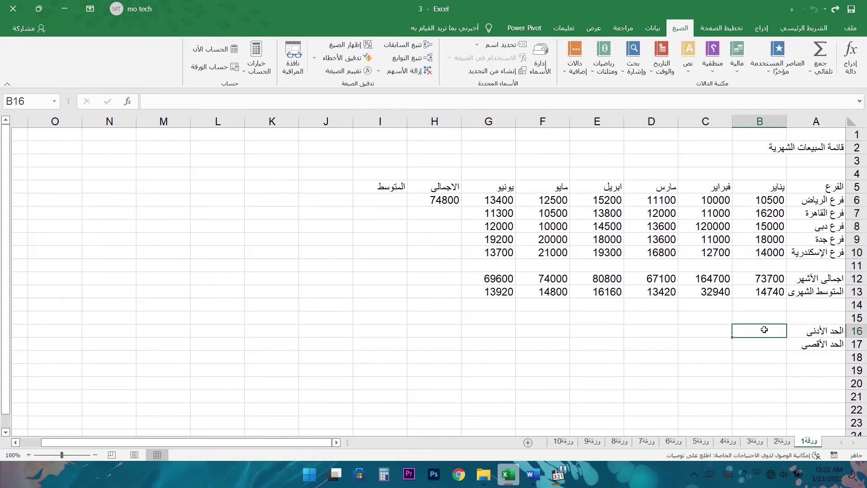
text(=min)
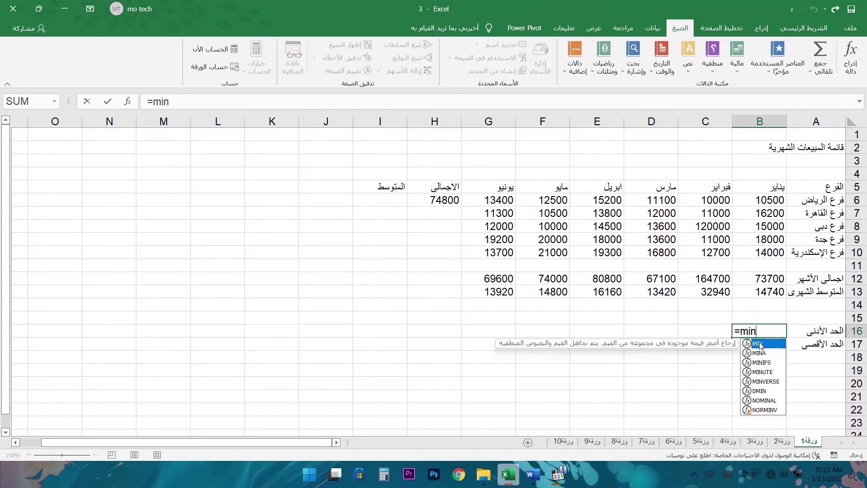
double_click(760, 345)
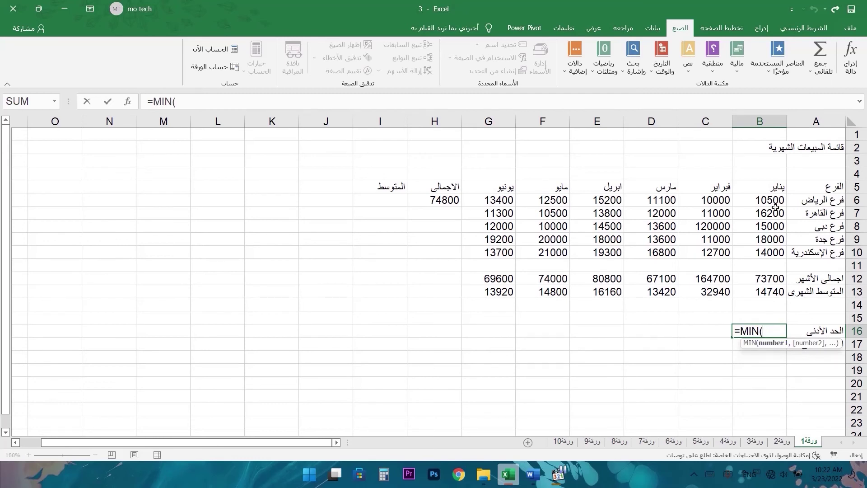
drag(772, 198, 772, 256)
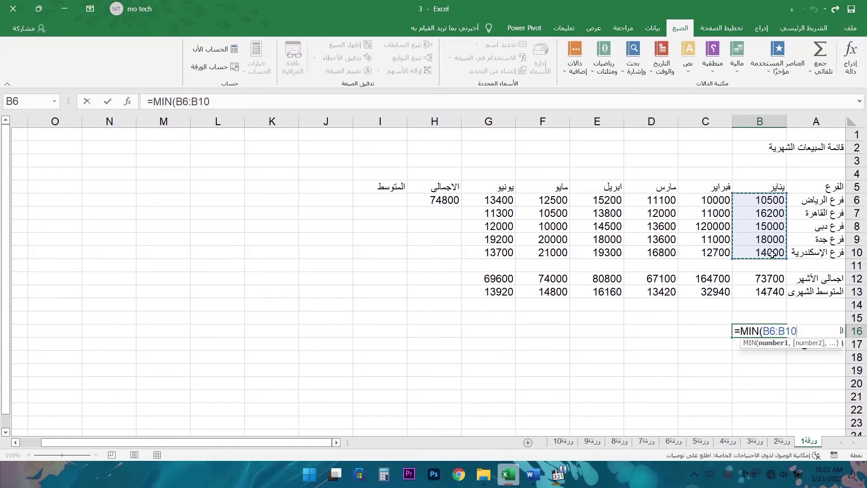
key(Return)
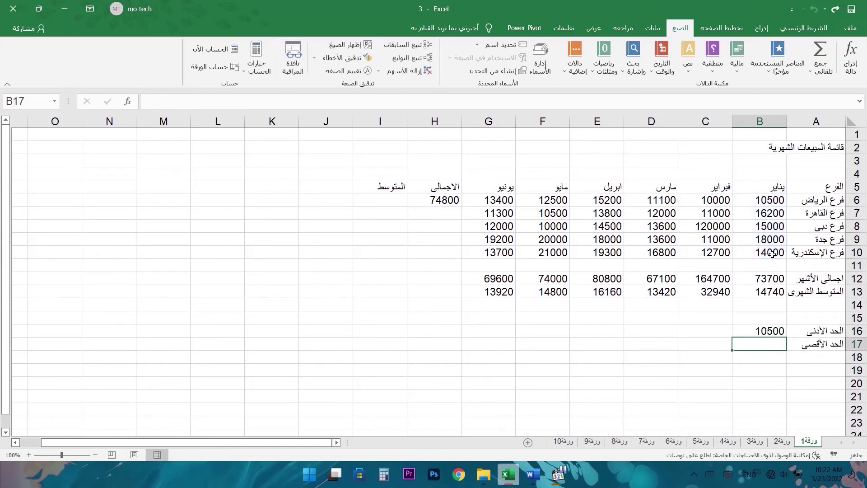
click(765, 330)
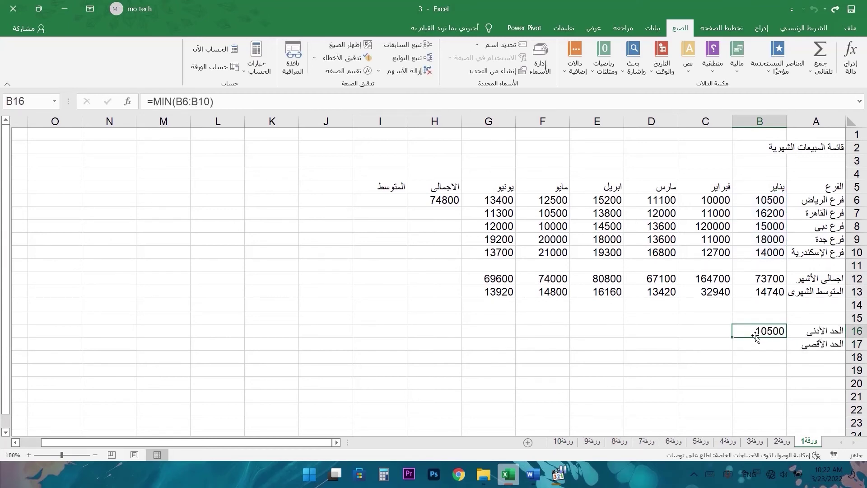
- Select the January values B6:B10 and the February values C6:C10 to read the minimum of each range
key(ctrl+bracketleft)
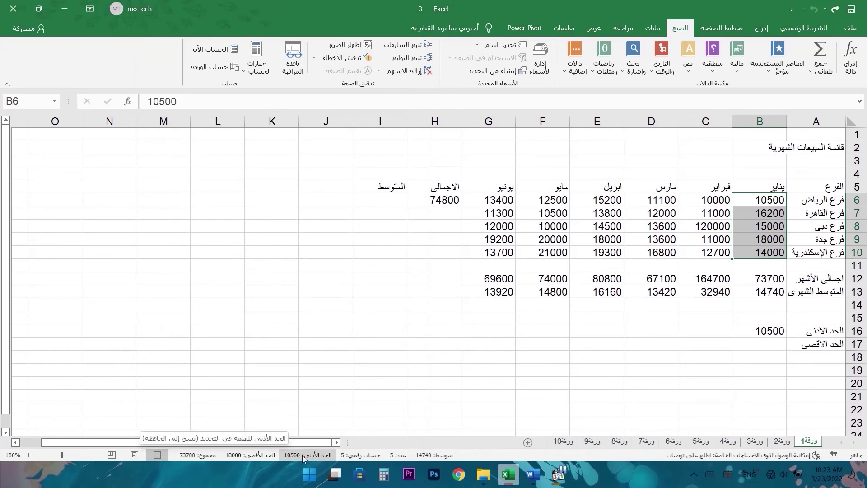
click(713, 277)
key(ctrl+bracketleft)
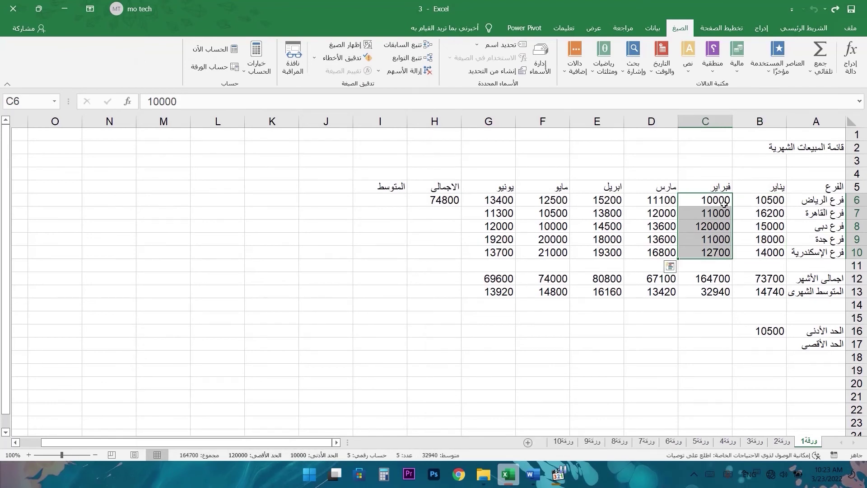
drag(724, 202, 717, 258)
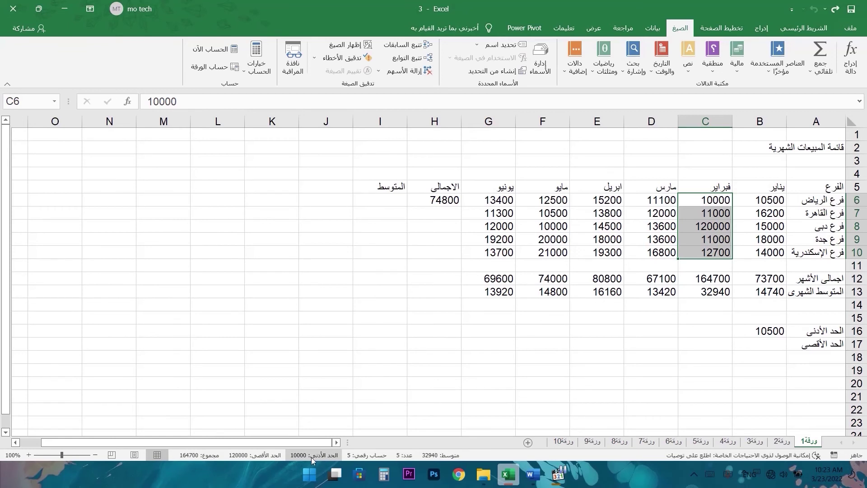
- Enter 10000 as a fixed value in C16 for the February minimum and select the cell to check it
click(706, 329)
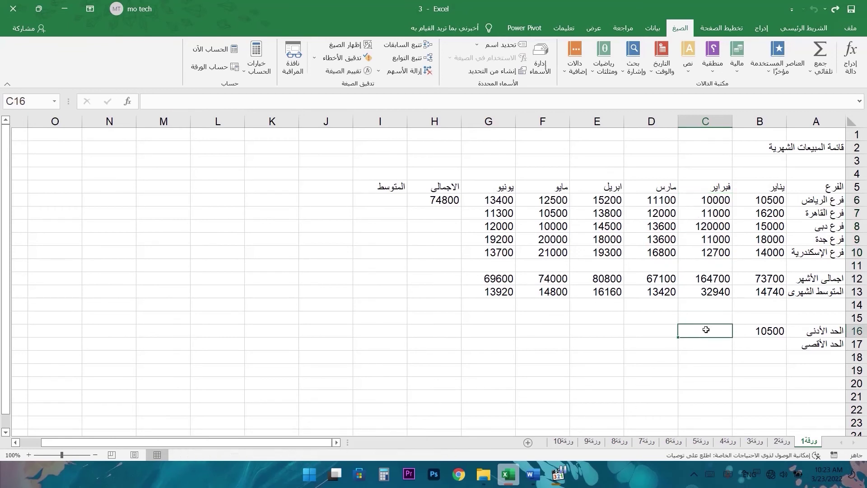
text(10000)
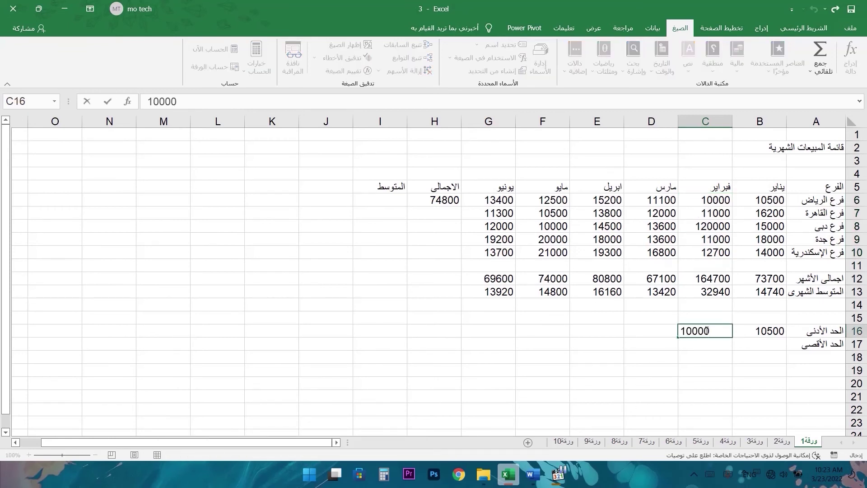
key(Return)
click(707, 330)
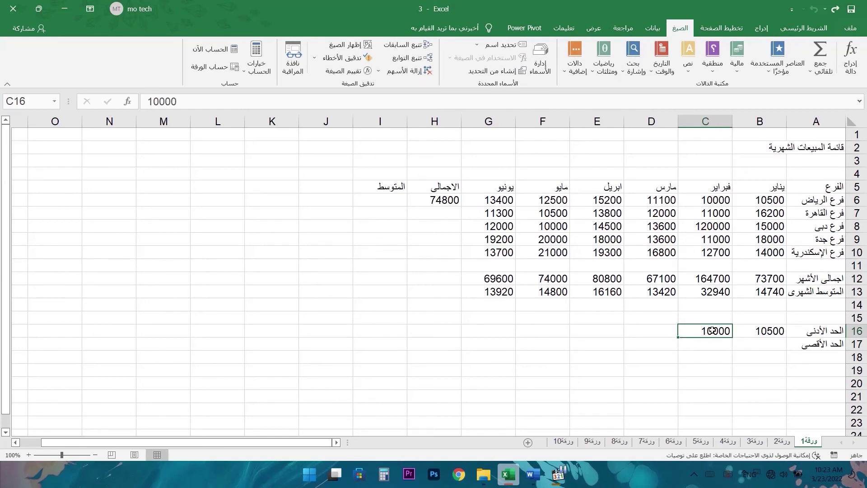
- Set the February sales in C6 to 1000 and check the fixed minimum in C16
click(718, 201)
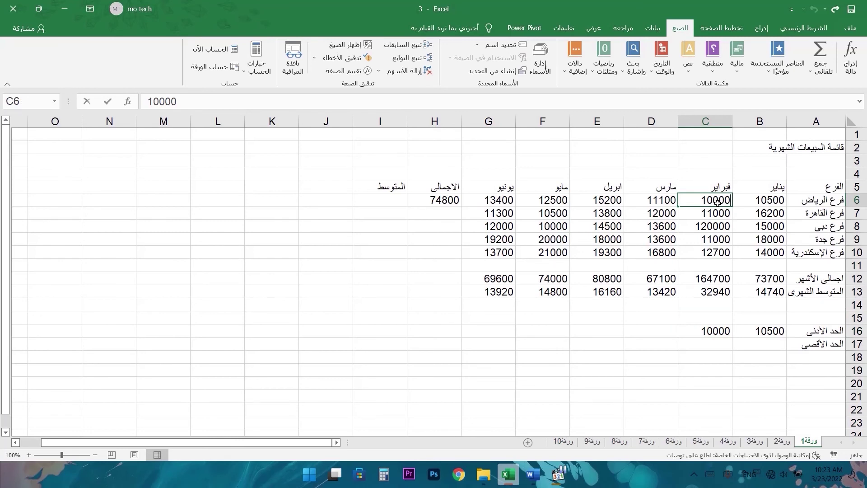
text(1000)
key(Return)
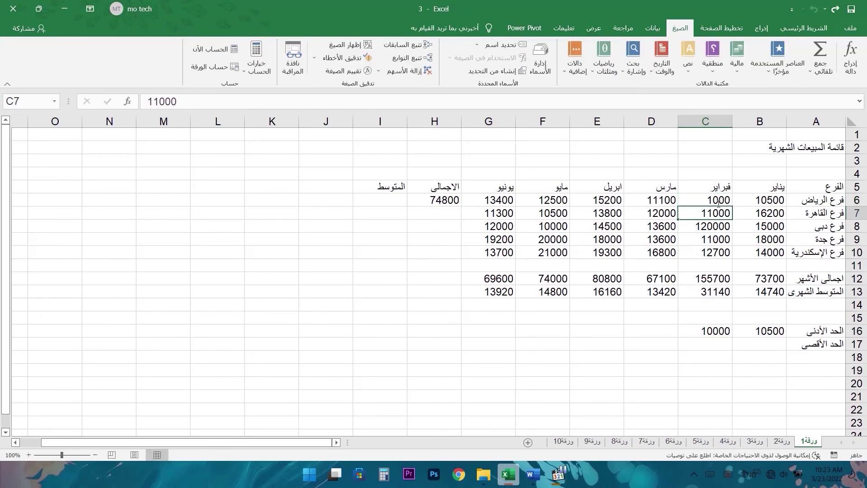
click(717, 333)
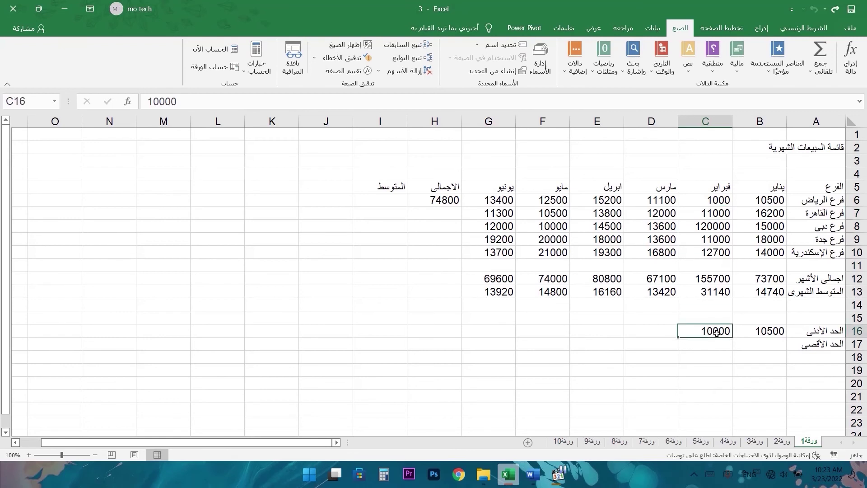
- Set the January sales in B6 to 500 and check the MIN formula in B16
click(766, 201)
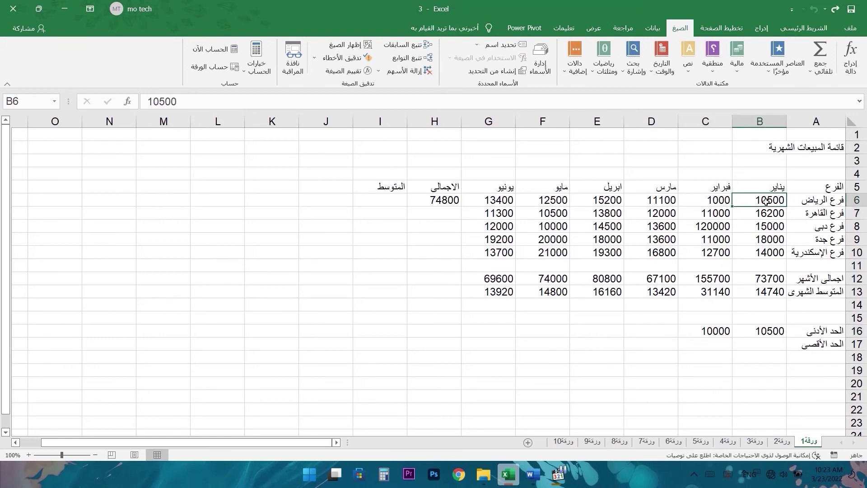
text(500)
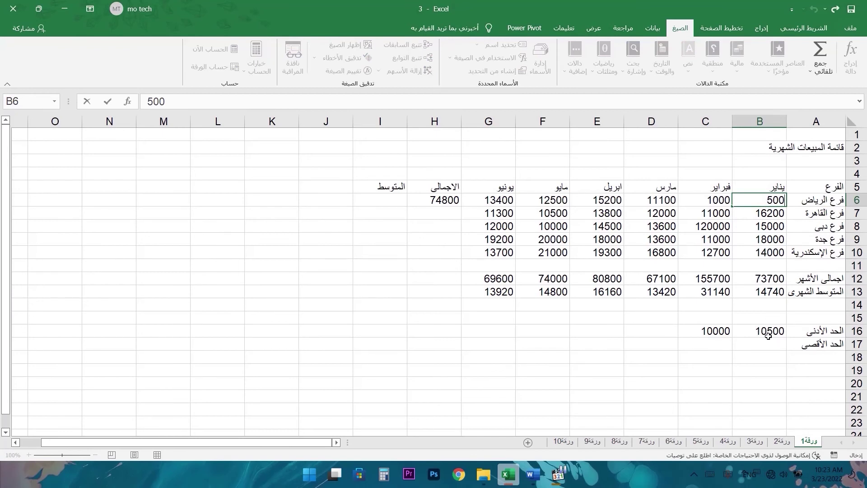
key(Return)
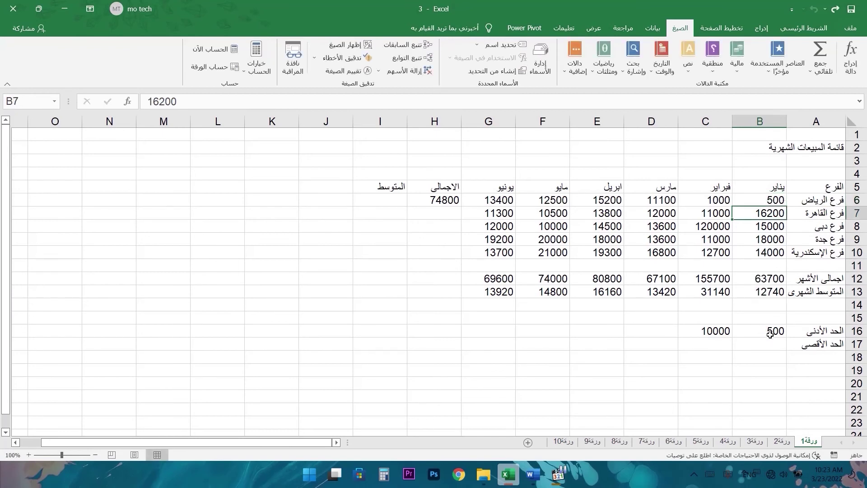
click(762, 331)
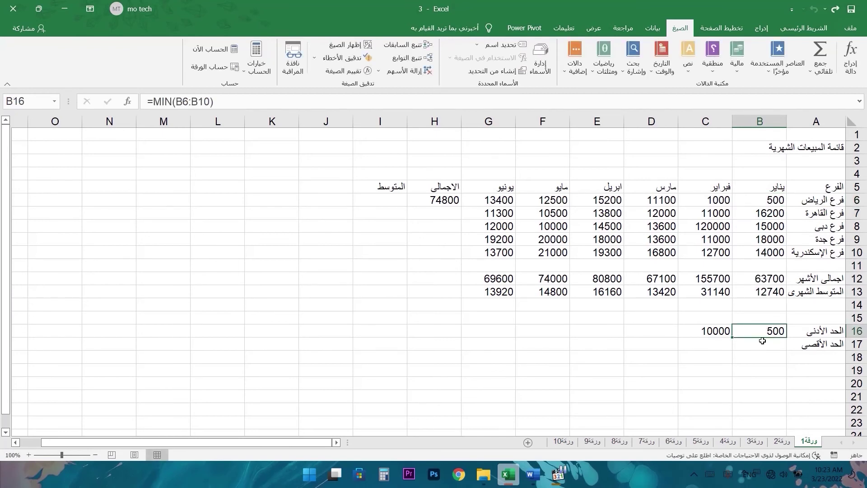
- Compare the fixed value in C16 with the MIN formula in B16 and the January figures it depends on
click(718, 331)
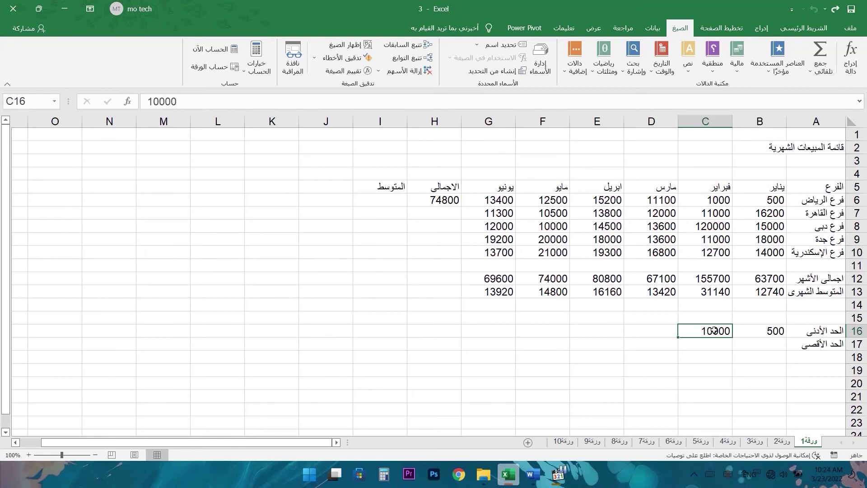
click(716, 202)
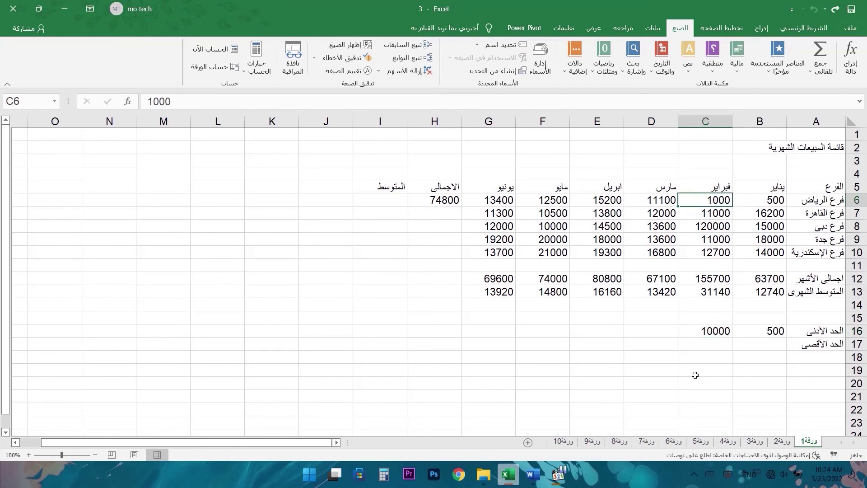
click(708, 333)
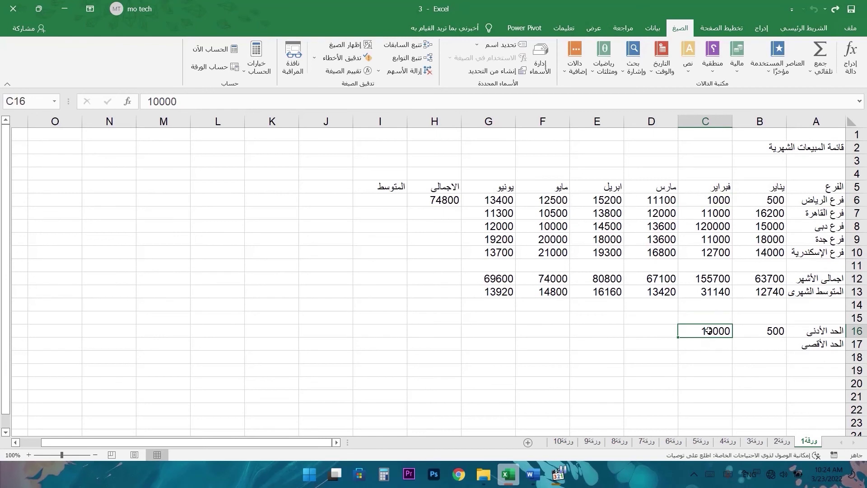
click(763, 331)
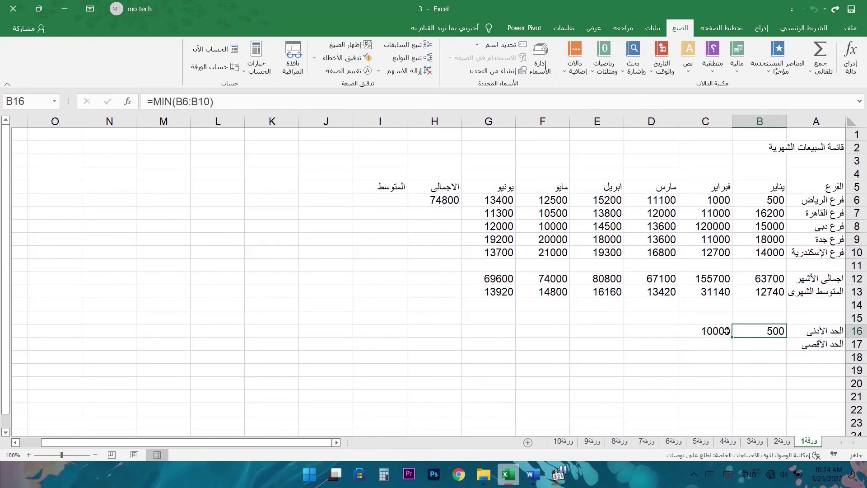
click(711, 331)
click(758, 331)
drag(711, 331, 744, 332)
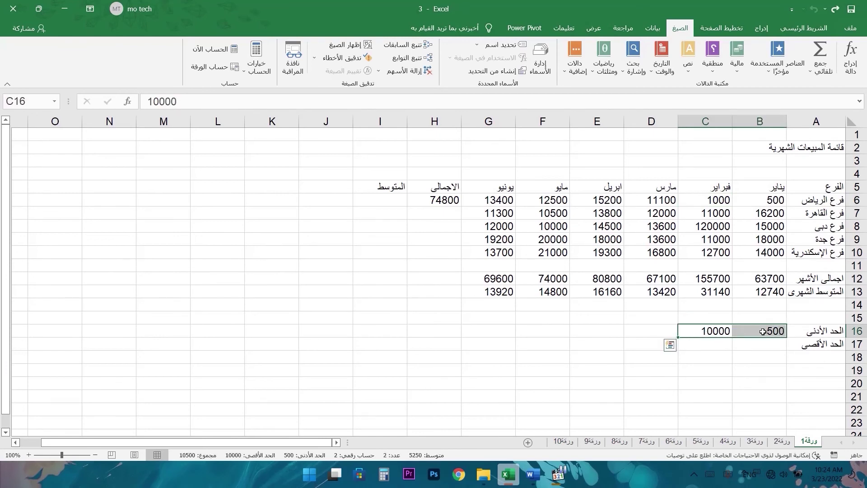
click(764, 332)
drag(768, 200, 770, 292)
- Set the January sales in B6 to 1 and select the January total in B12 to check it
click(769, 202)
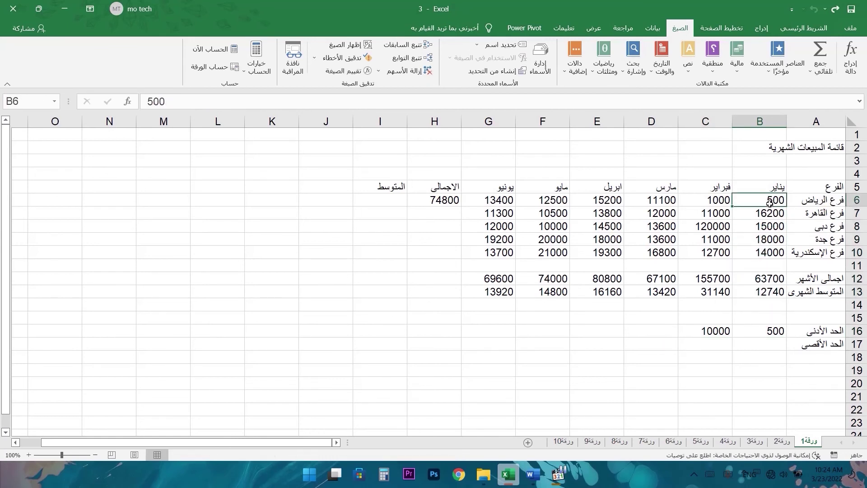
text(0)
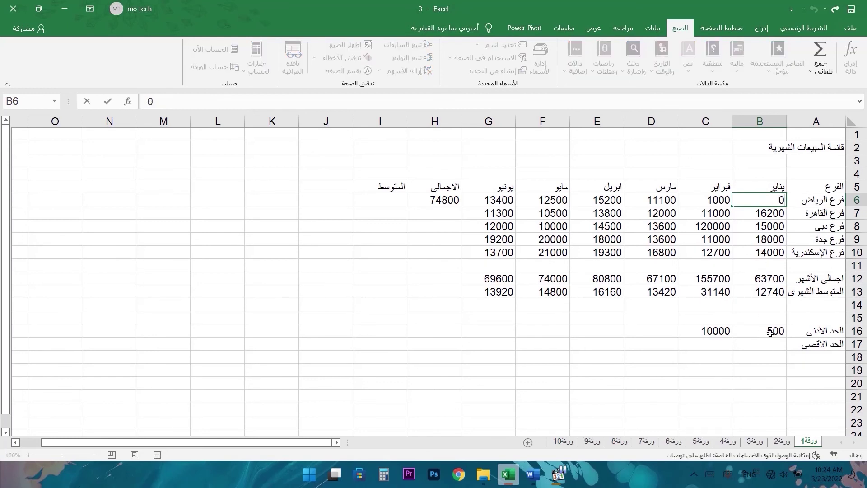
key(BackSpace)
text(1)
key(Return)
click(764, 279)
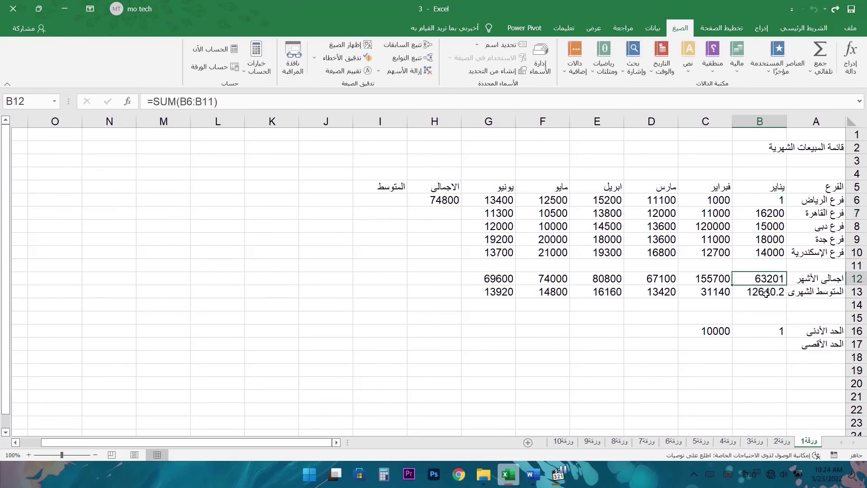
- Calculate the highest January sales in B17 with =MAX(B6:B10) and select the cell to review its formula
click(766, 294)
click(771, 332)
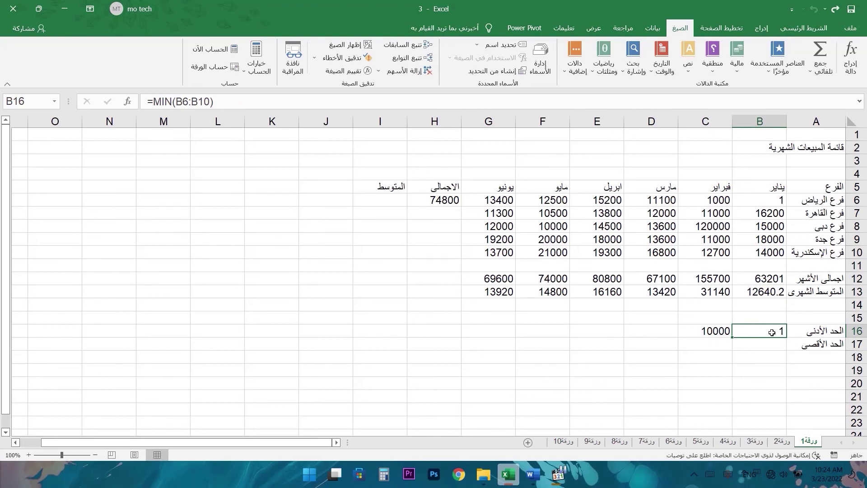
click(763, 346)
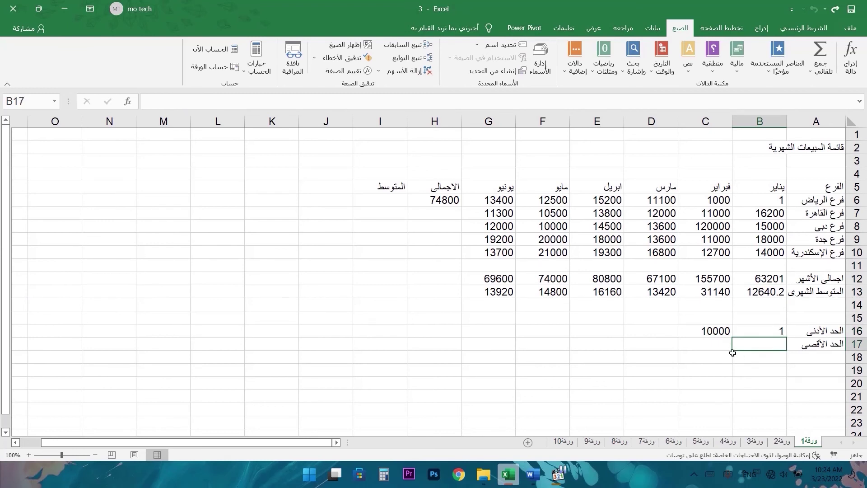
text(=)
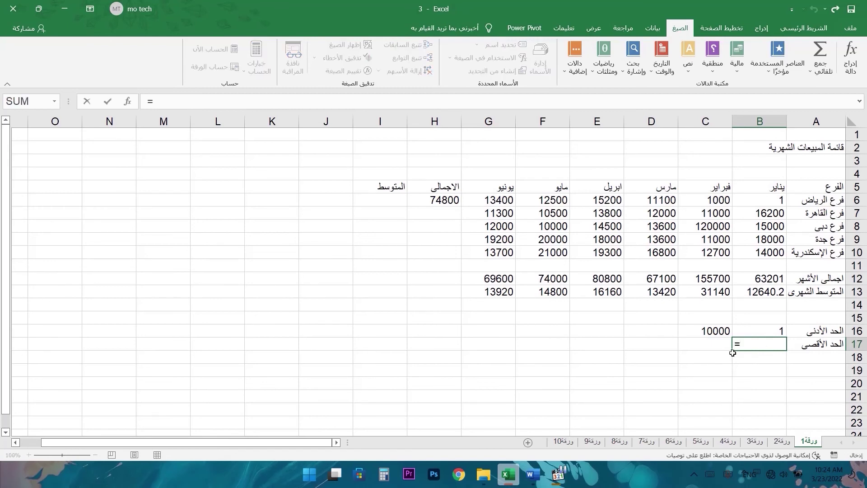
text(max)
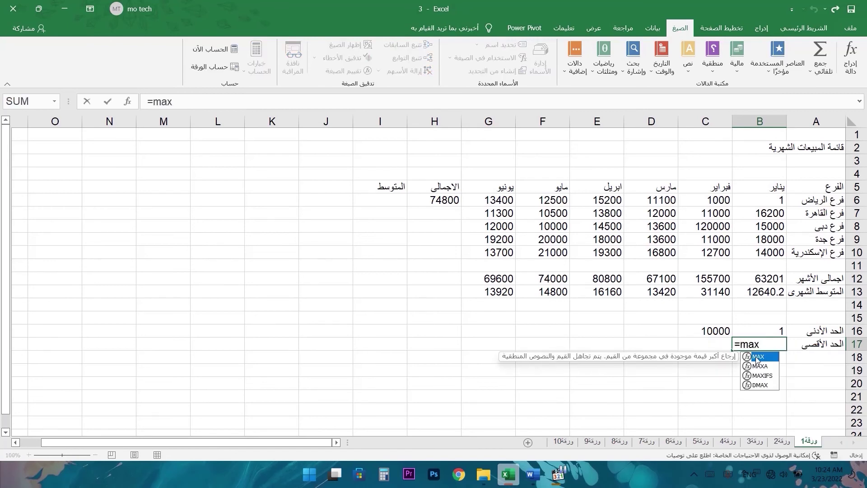
double_click(756, 359)
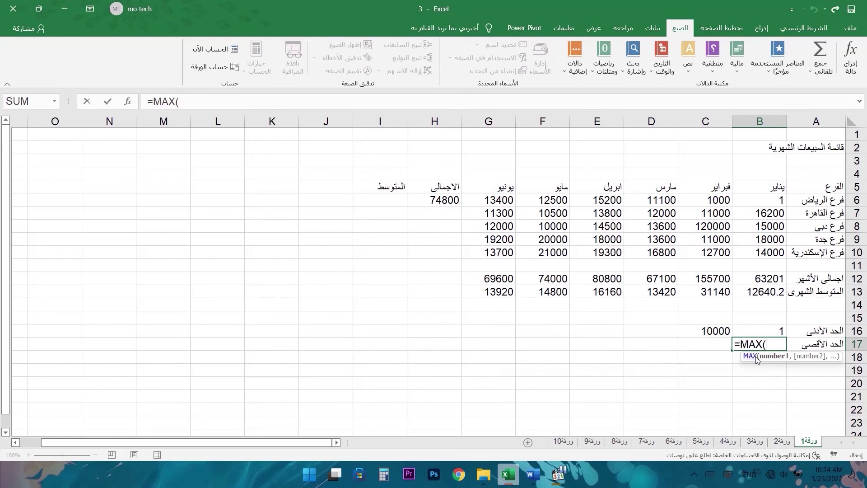
click(764, 197)
drag(764, 198, 759, 261)
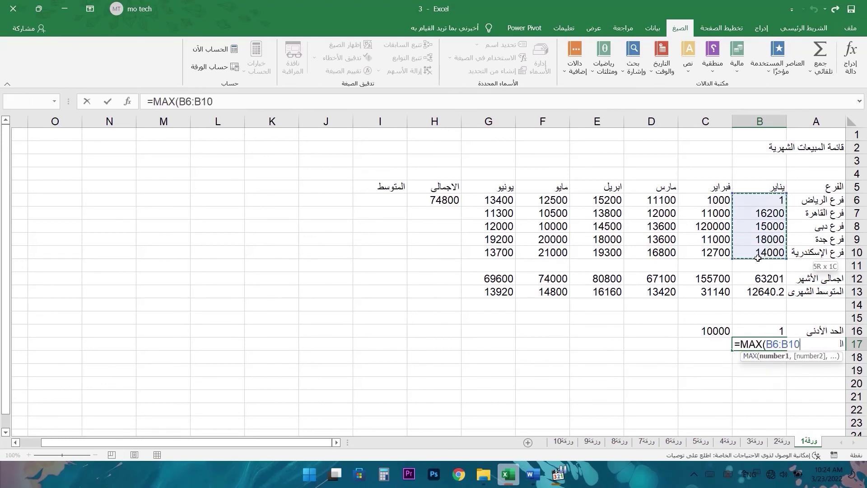
key(Return)
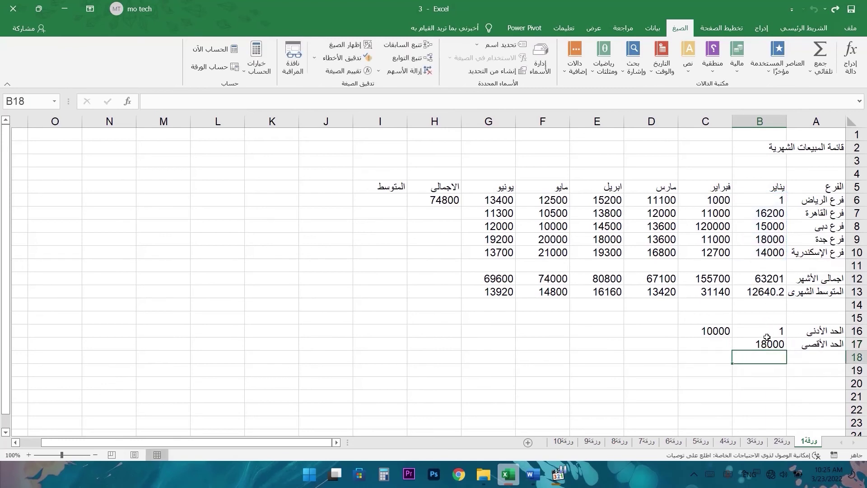
click(763, 344)
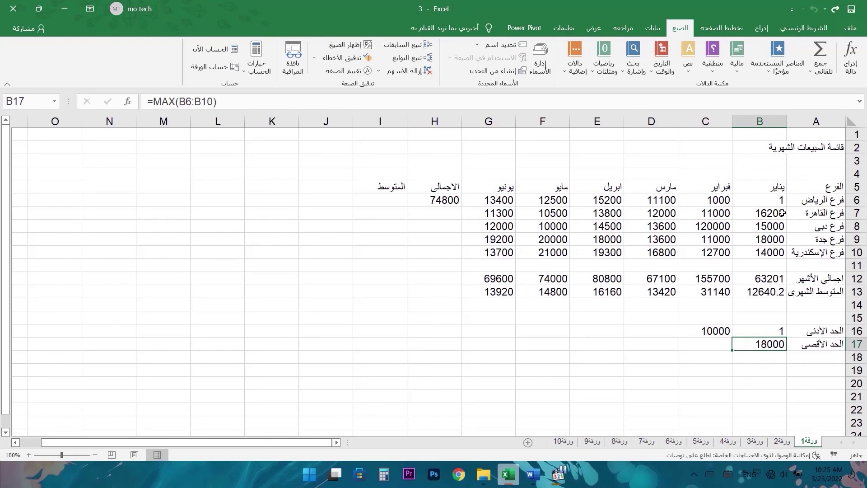
- Try to copy the MIN formula in B16 across to G16, and undo the fill
click(752, 330)
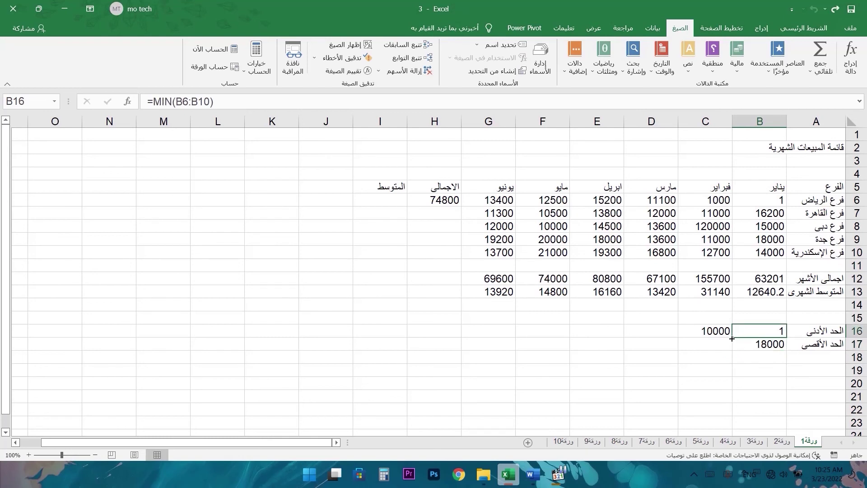
drag(731, 338, 490, 339)
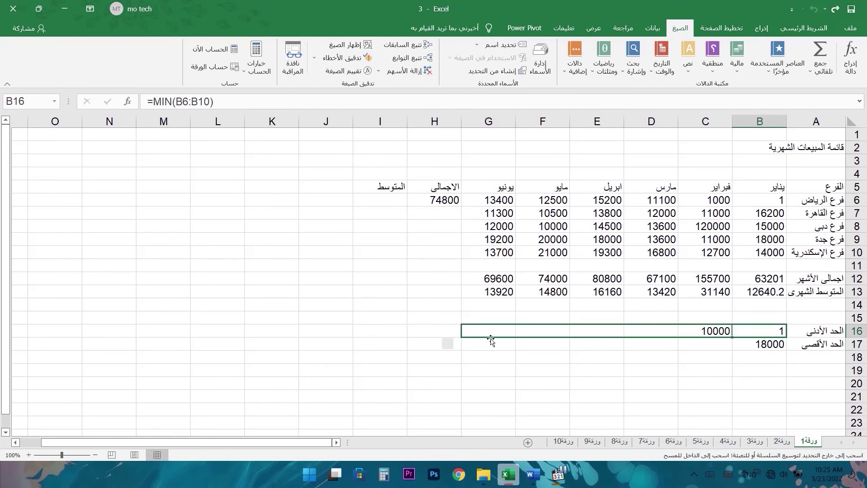
click(745, 344)
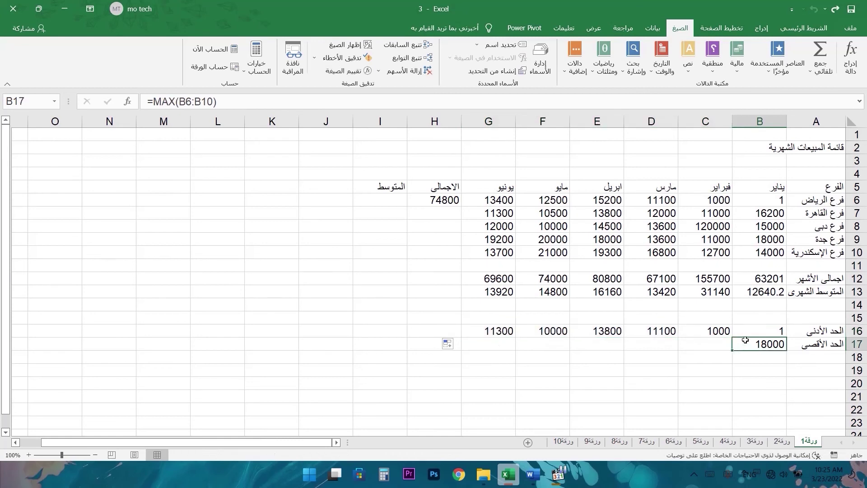
key(ctrl+y)
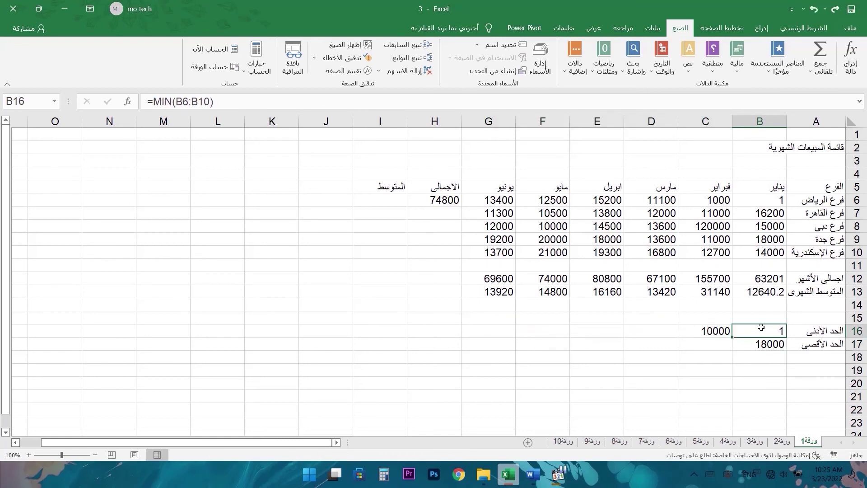
- Extend the minimum and maximum formulas in B16:B17 across the months to June in column G
drag(761, 329, 465, 343)
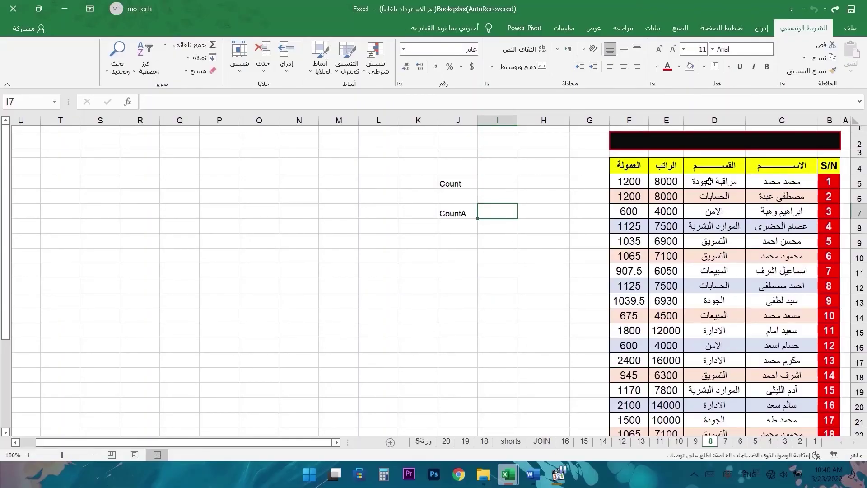
- Examine the text cells in the department column, the empty cells in column G, and the Count and CountA labels
drag(709, 181, 714, 255)
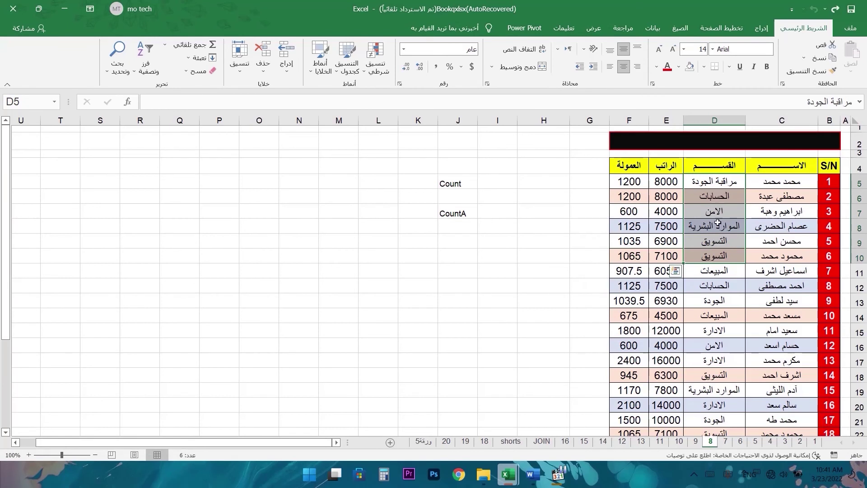
drag(723, 183, 718, 255)
click(587, 172)
drag(586, 172, 577, 308)
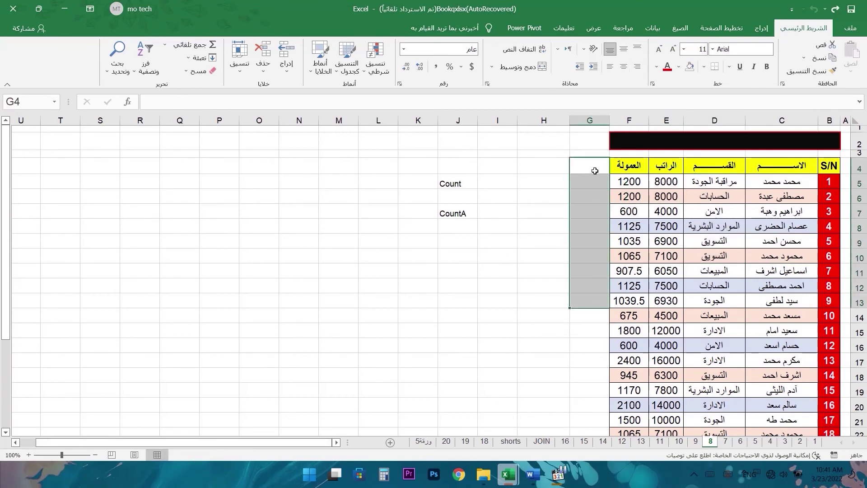
click(465, 184)
click(467, 205)
click(470, 183)
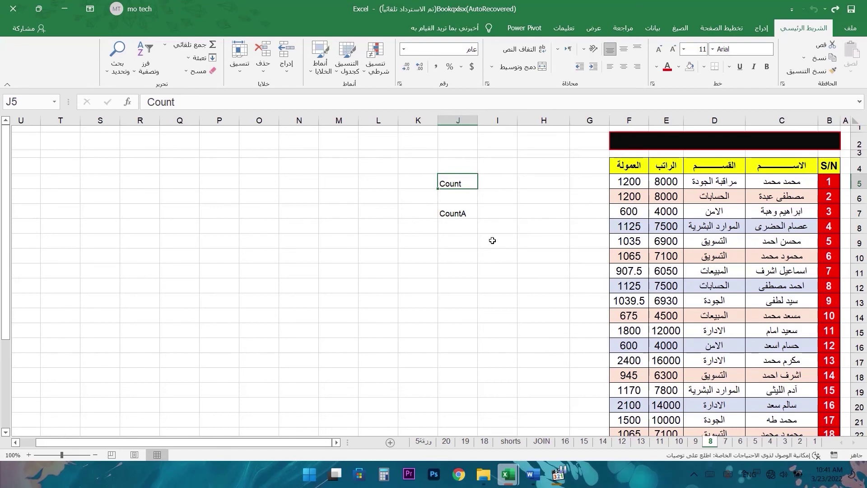
click(463, 215)
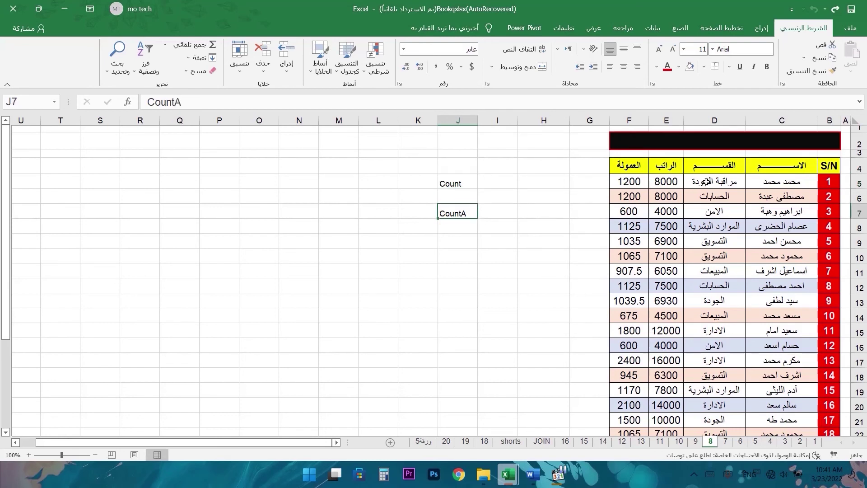
- Count the numeric salary cells in I5 with =COUNT(E5:E9) and select the cell to check it
click(502, 182)
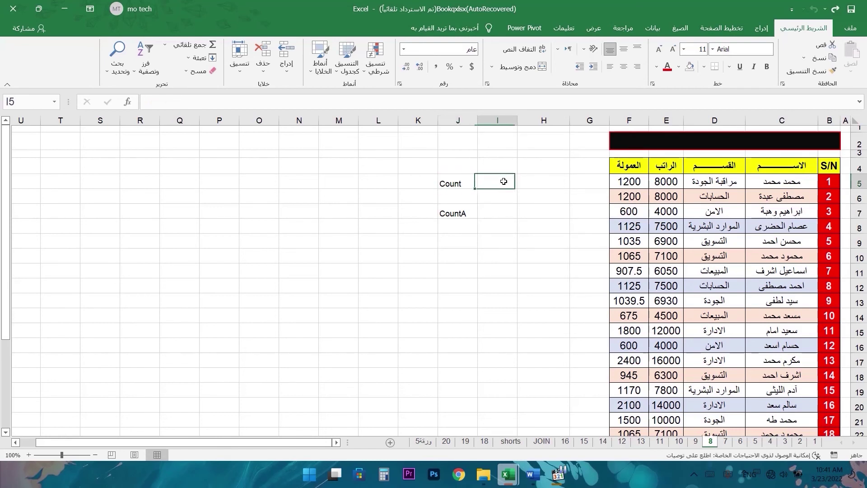
text(=)
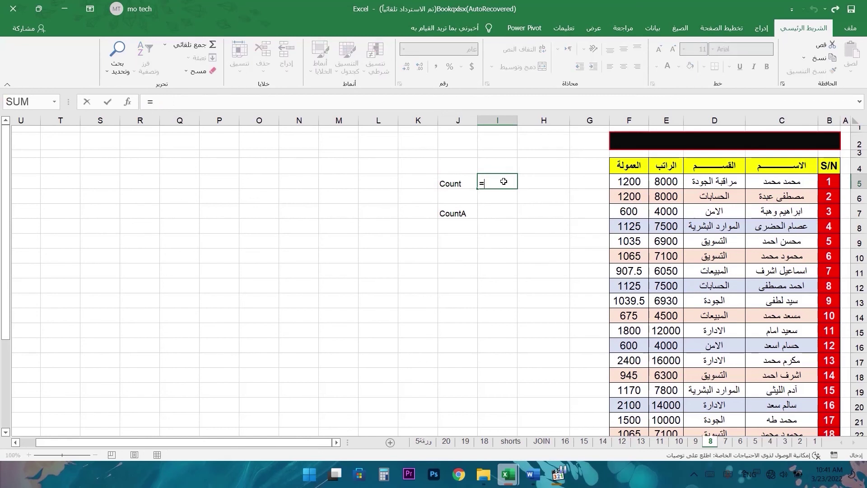
text(COUNT)
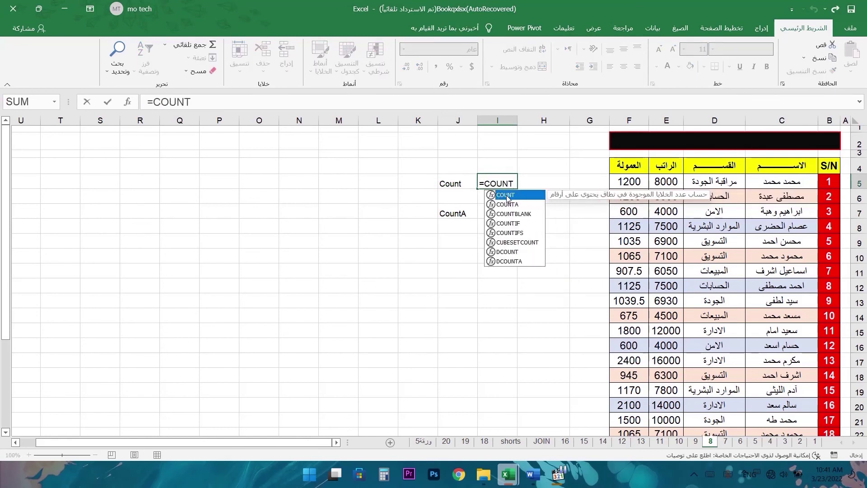
text(()
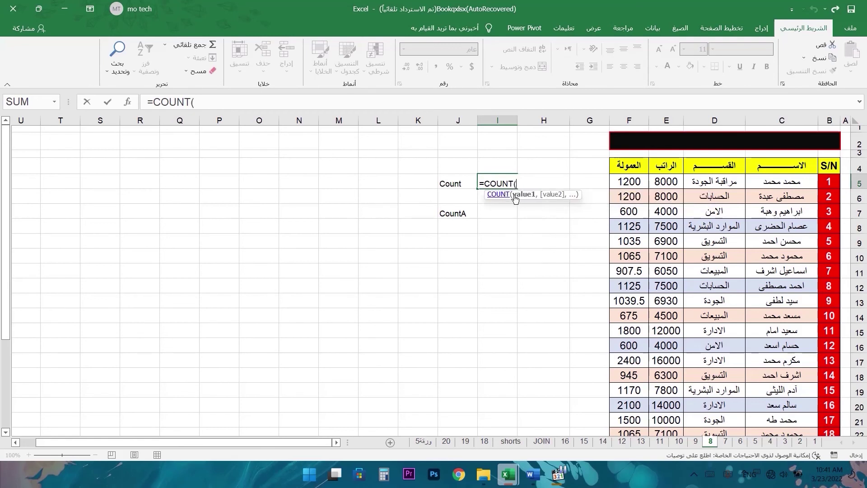
drag(666, 181, 673, 243)
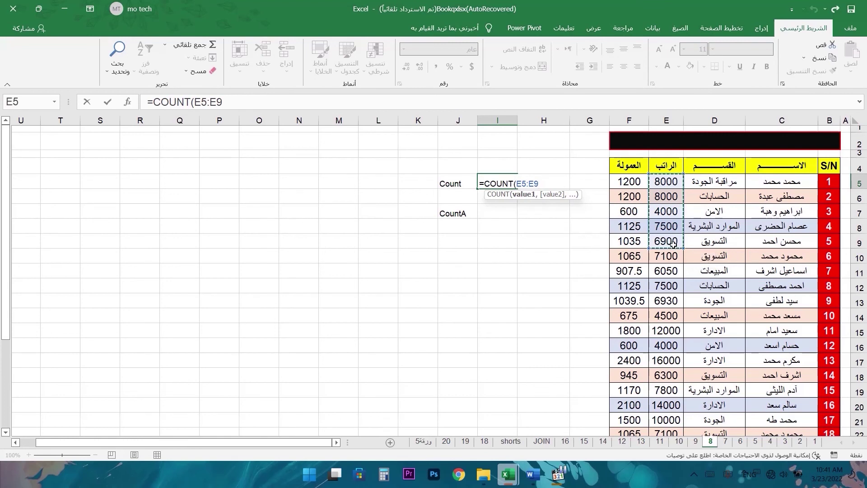
key(Return)
click(497, 180)
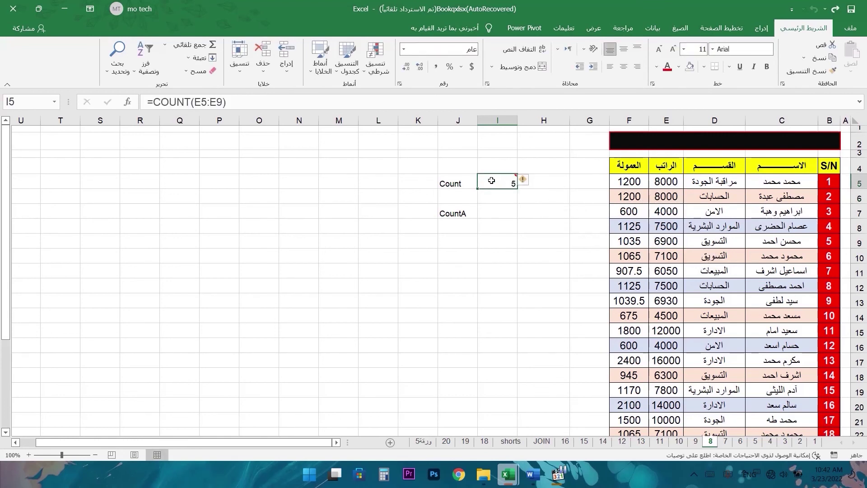
- Try the COUNT formula in I5 on the department text cells D5:D9
double_click(491, 180)
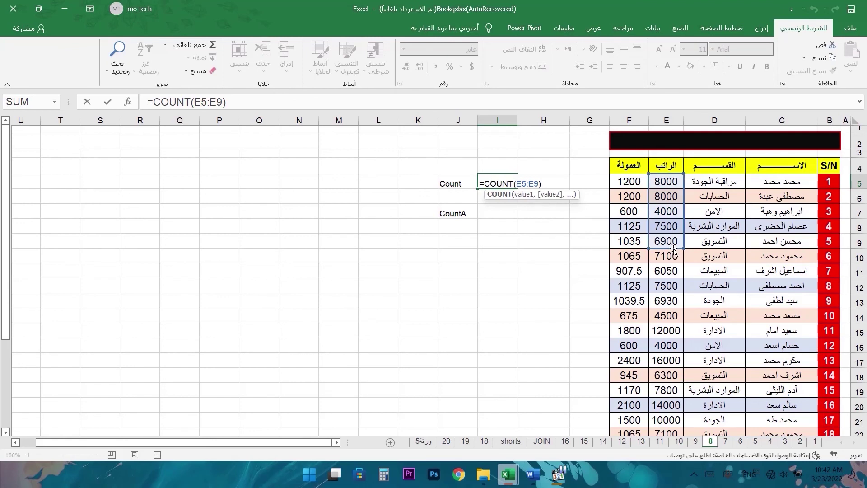
drag(674, 253, 722, 247)
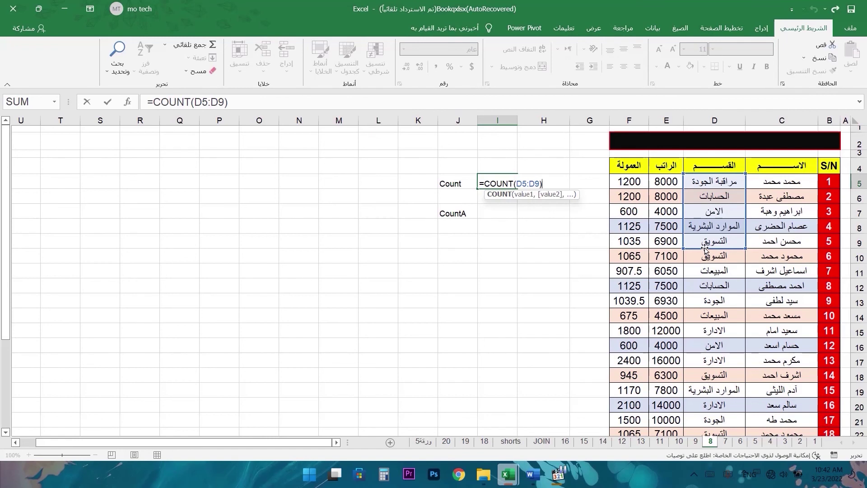
key(Return)
click(499, 182)
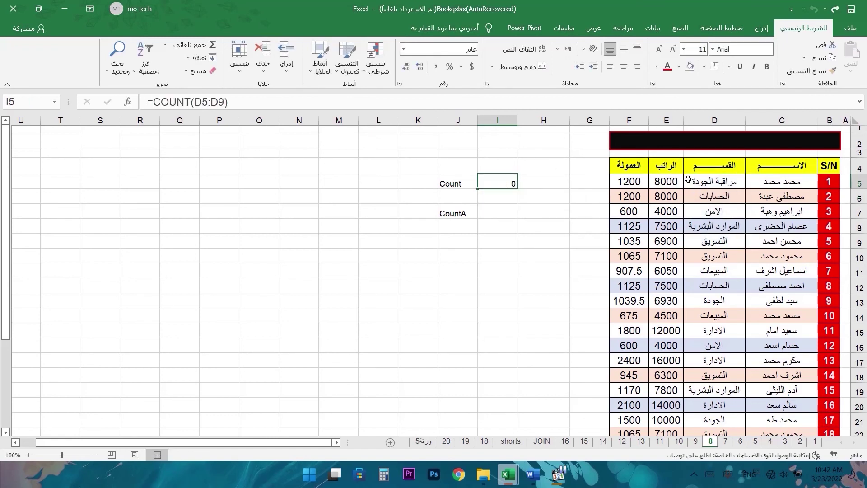
- Compare the salary cells with the department cells, and undo the range change in I5's COUNT formula
drag(673, 180, 666, 256)
drag(710, 182, 708, 250)
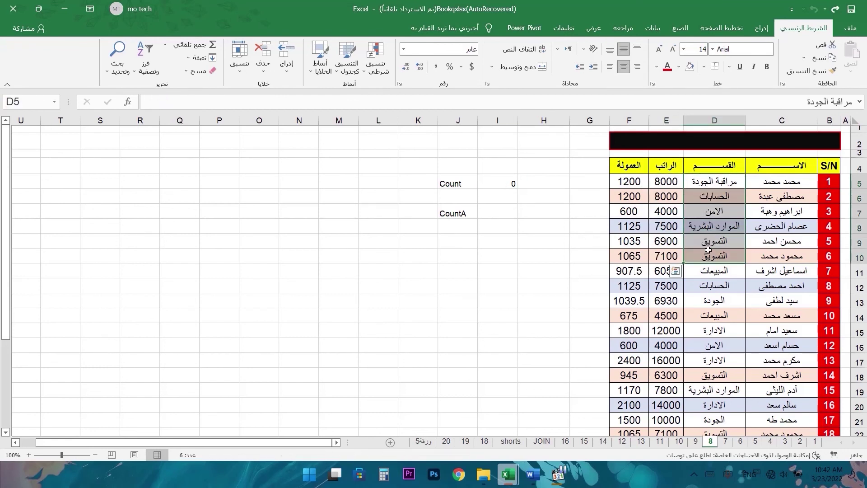
click(500, 185)
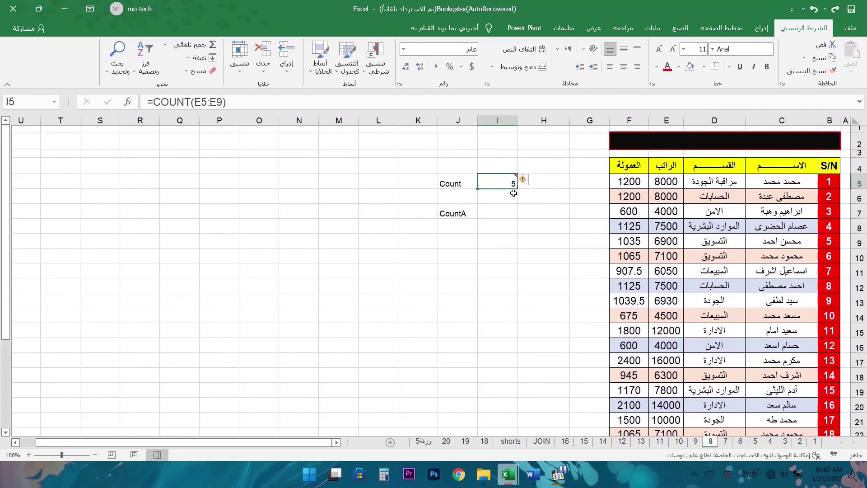
- Count the non-empty cells of the first employee's row in I7 with =COUNTA(C5:F5) and select the cell to check it
click(508, 215)
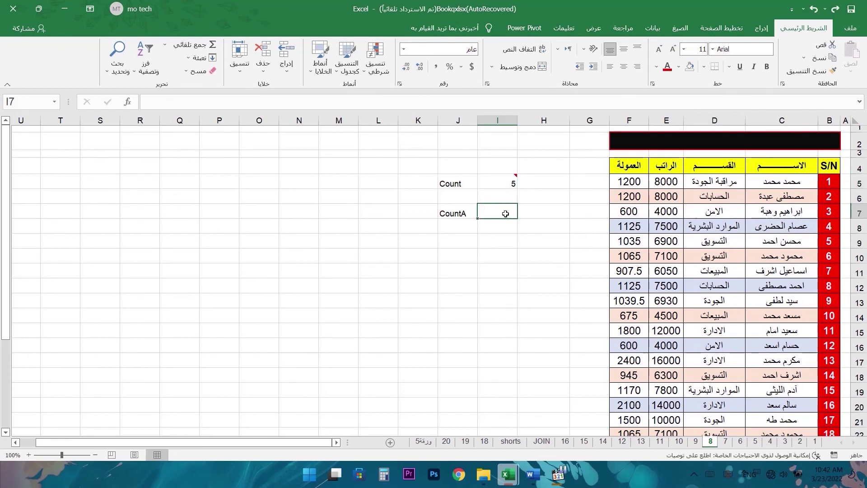
text(=CO)
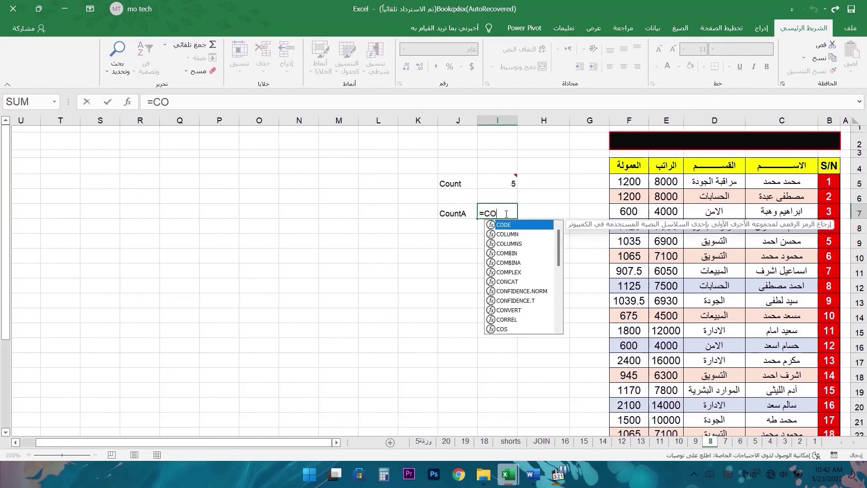
text(UNTA)
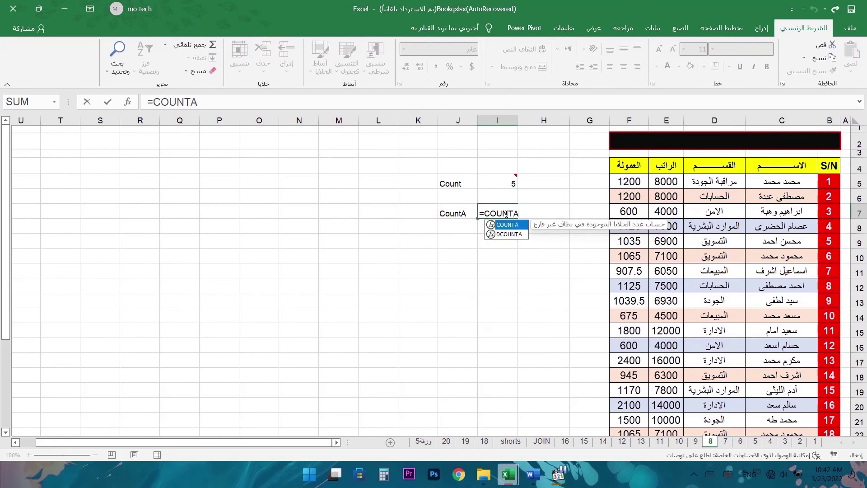
text(()
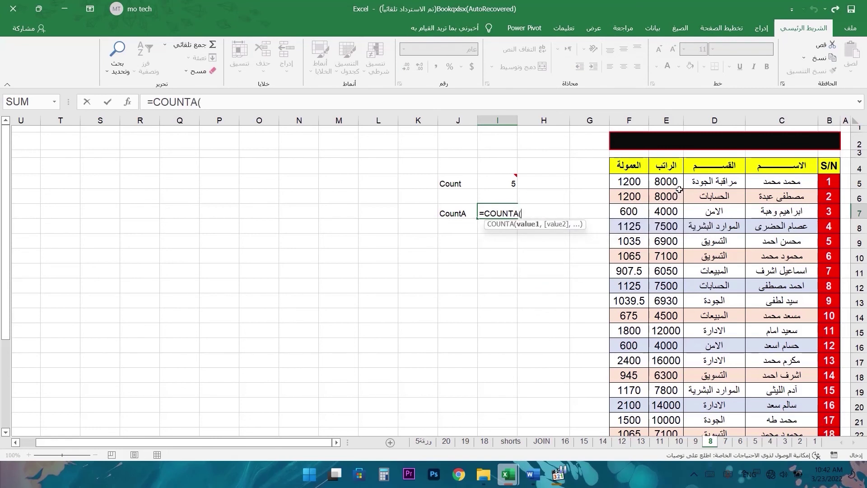
drag(629, 181, 776, 182)
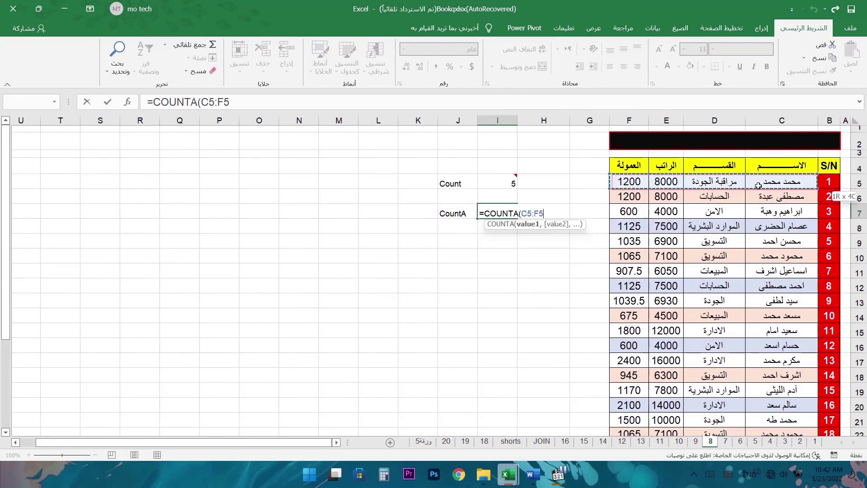
key(Return)
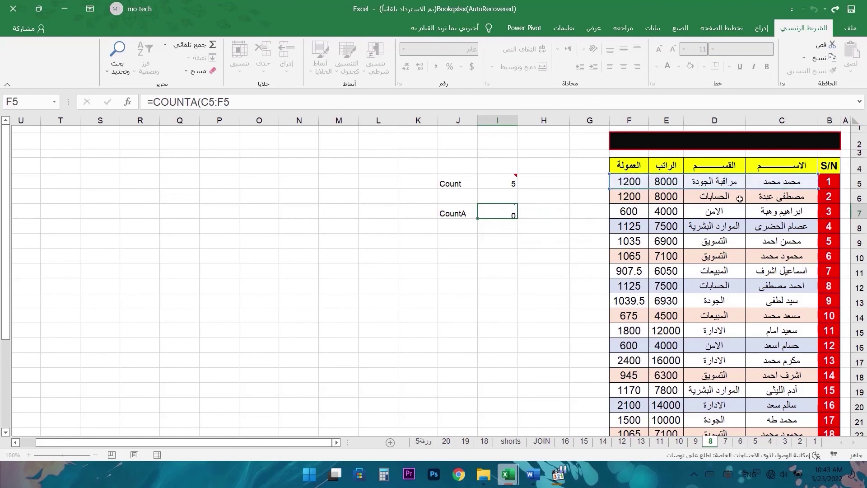
click(490, 216)
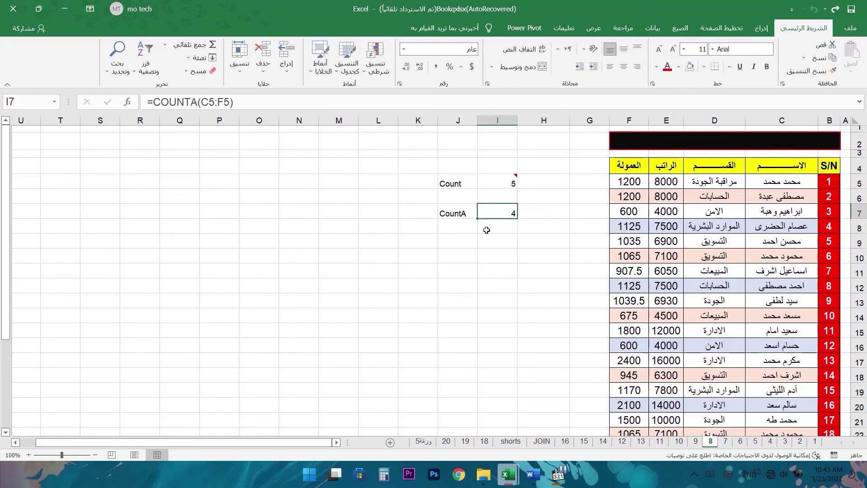
- Compare the COUNTA formula in I7 with the first employee's cells C5:F5 and examine the status bar's statistics options for that selection
drag(633, 181, 765, 181)
drag(631, 182, 768, 182)
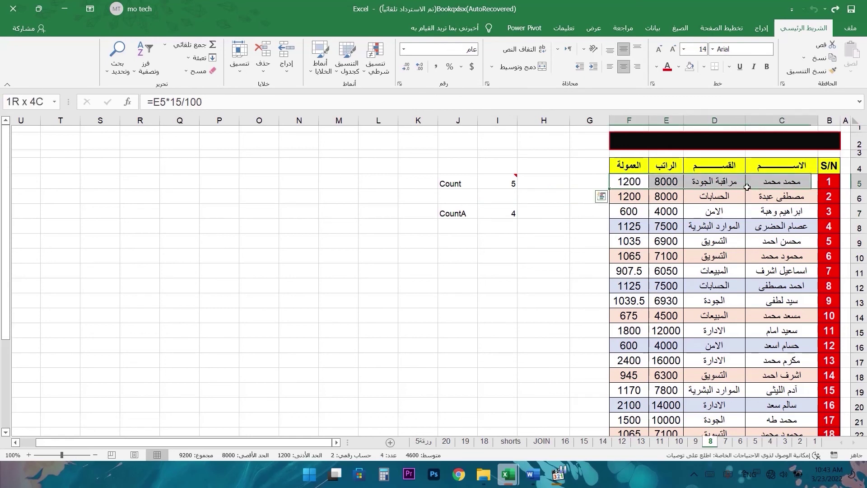
click(501, 212)
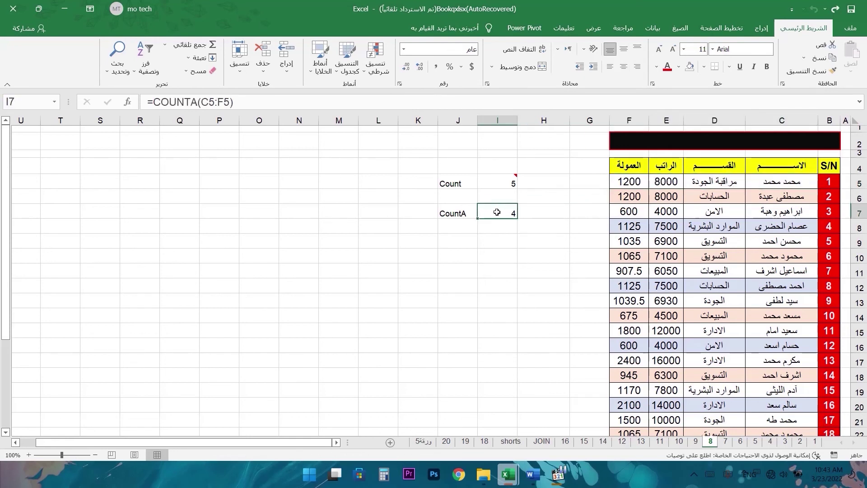
drag(632, 182, 768, 183)
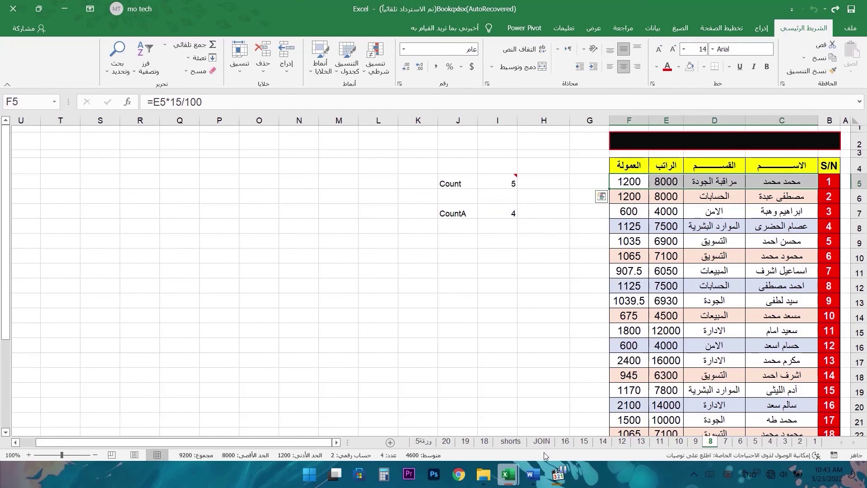
right_click(543, 452)
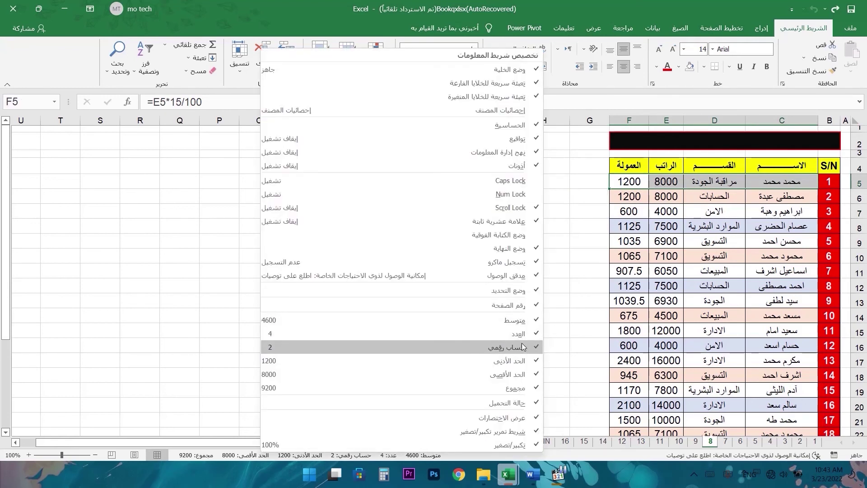
click(566, 459)
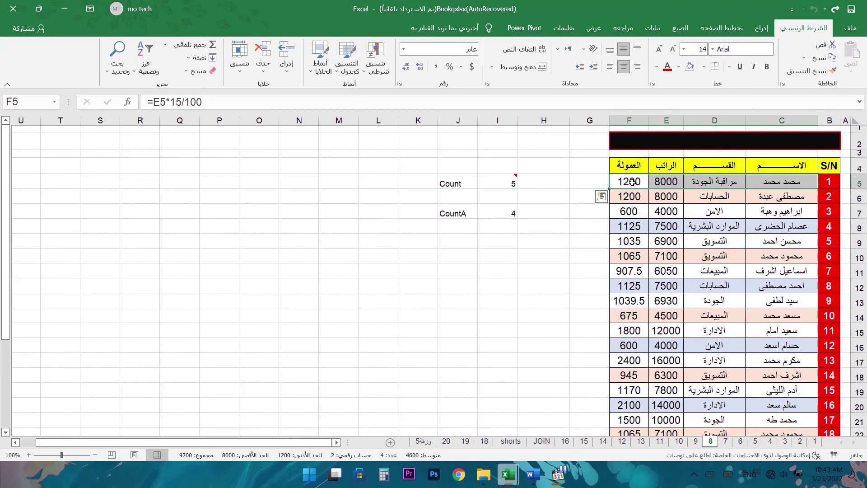
- Select the first employee's row C5:F5 again and review the COUNT formula in I5 and the COUNTA formula in I7
drag(629, 182, 782, 181)
click(509, 183)
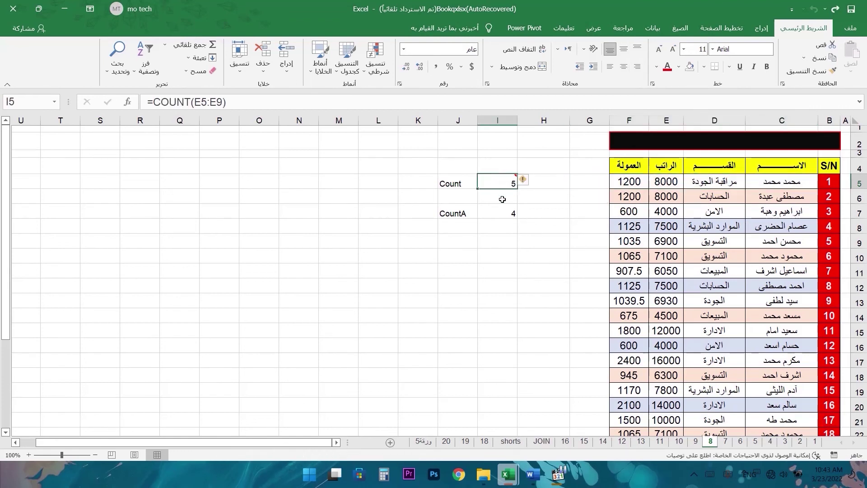
click(499, 215)
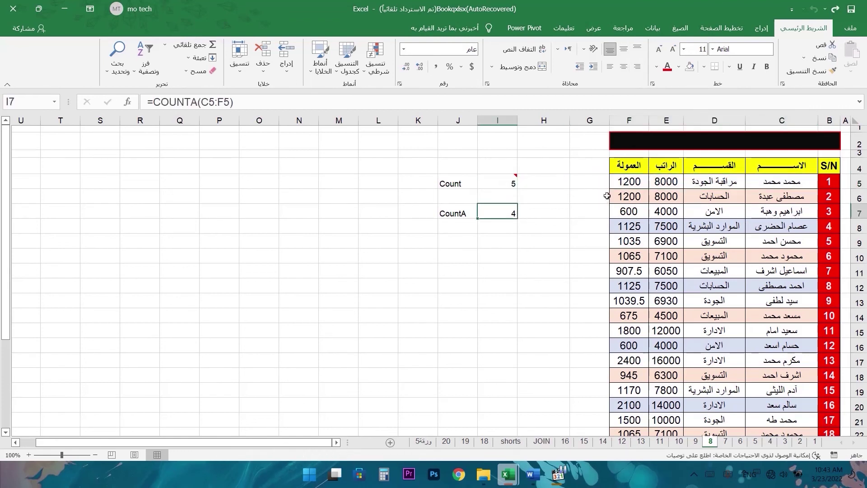
- Clear the first employee's name in C5 and check the COUNTA formula in I7
click(765, 183)
drag(626, 182, 766, 183)
click(766, 182)
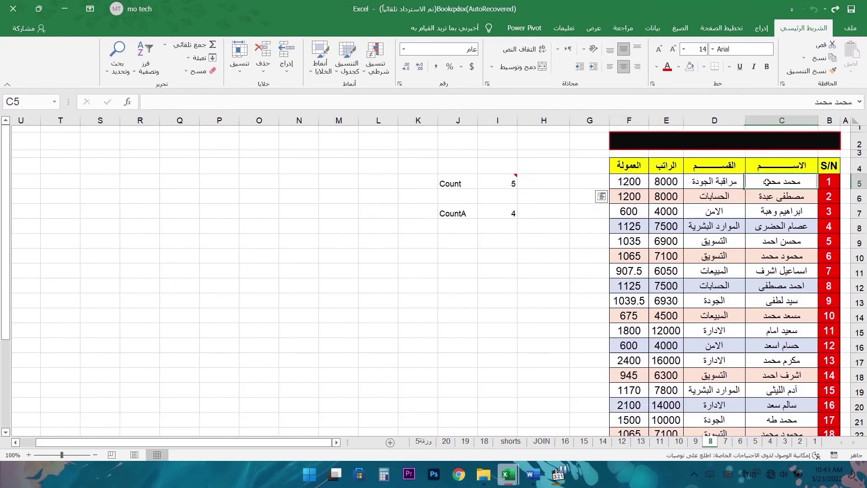
key(Delete)
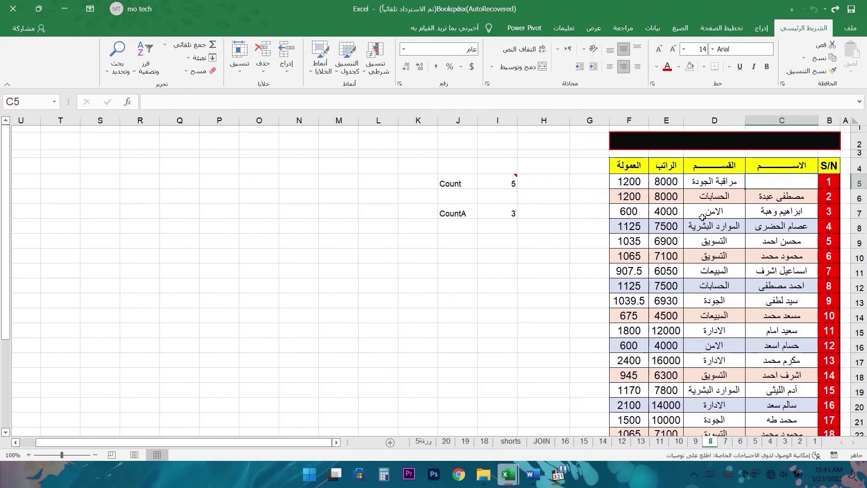
click(512, 214)
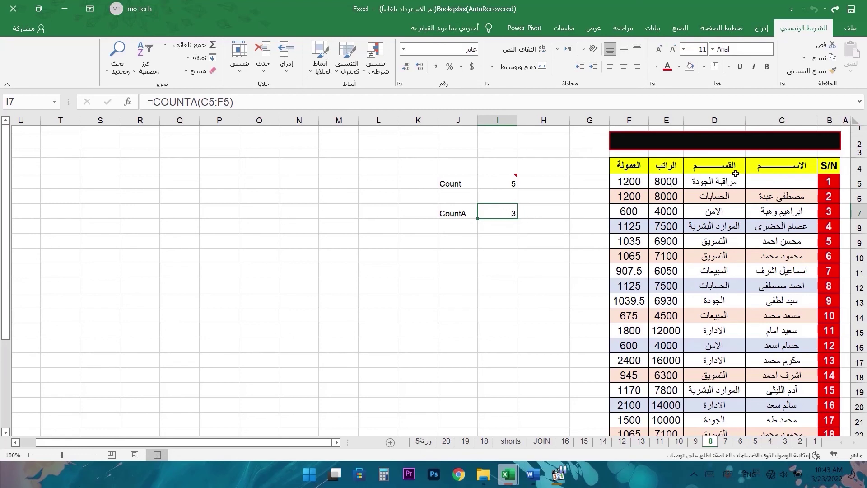
- Restore the first employee's name in C5
click(643, 181)
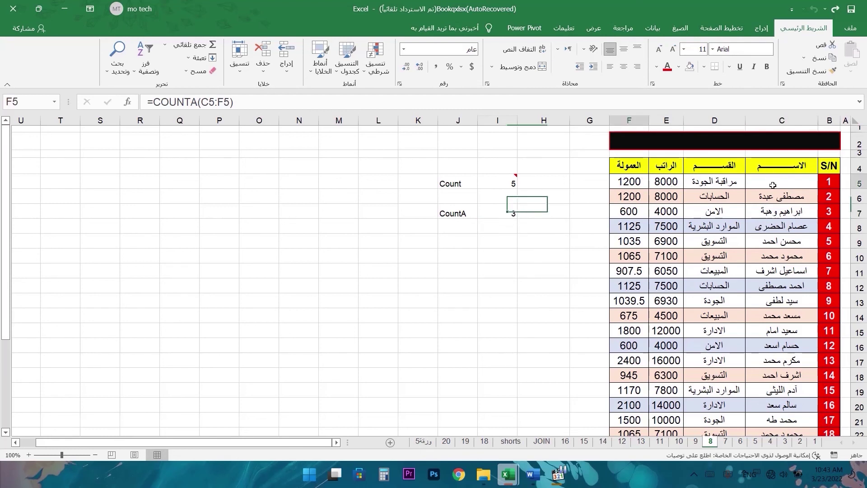
click(784, 181)
text(محمد محمد)
key(ctrl+Return)
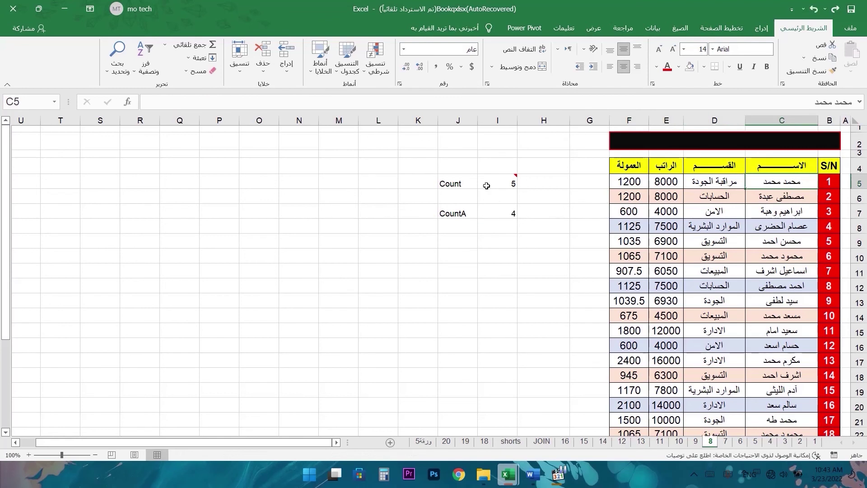
- Clear the results in I5:I8, count the numeric salaries in I5 with =COUNT(E5:E31), and select the cell to check it
drag(486, 186, 501, 220)
key(Delete)
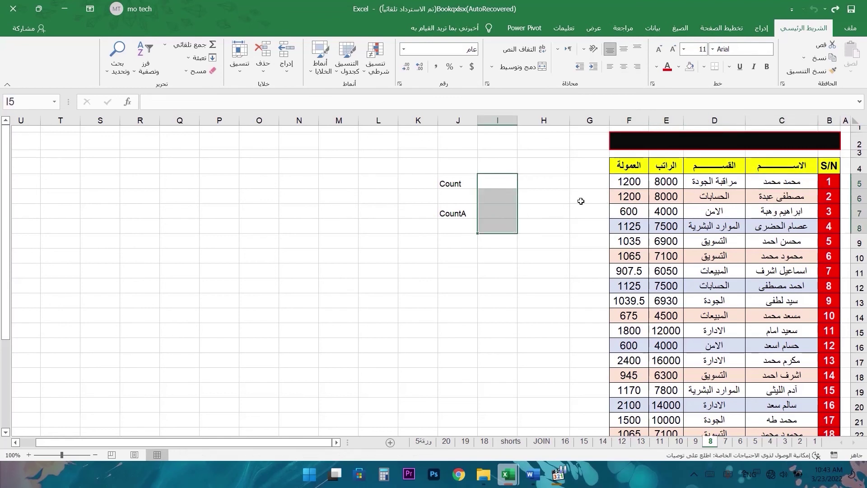
click(496, 180)
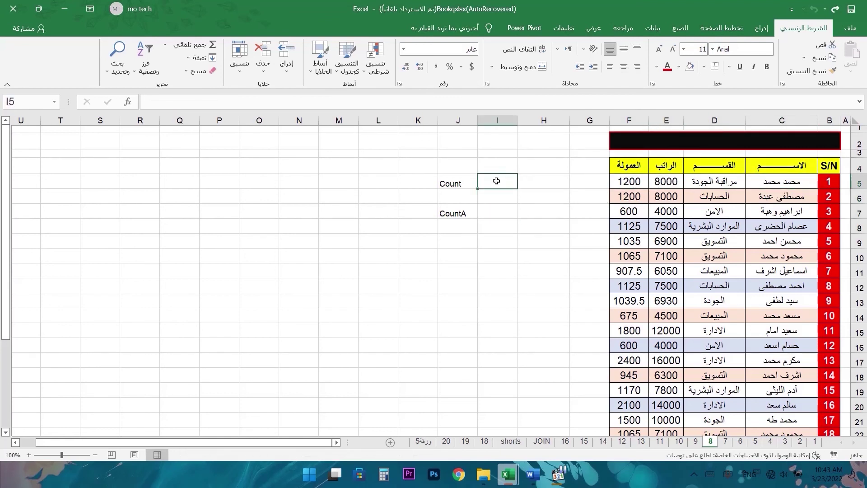
text(=COU)
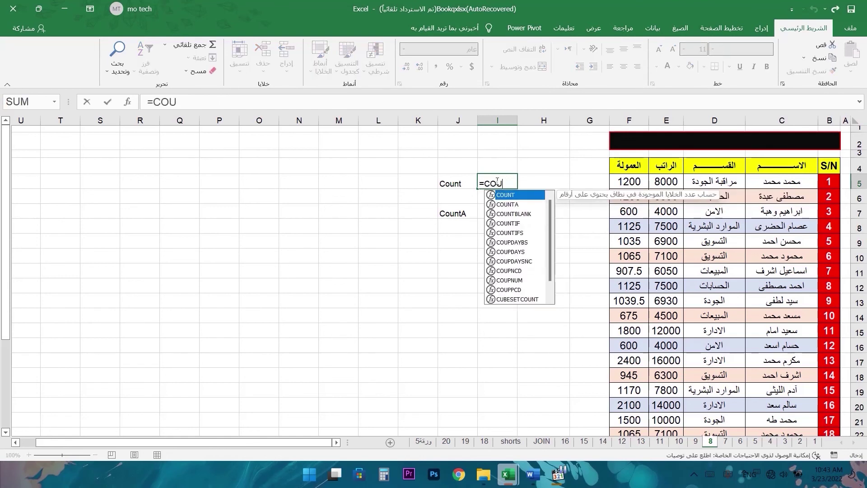
text(NT()
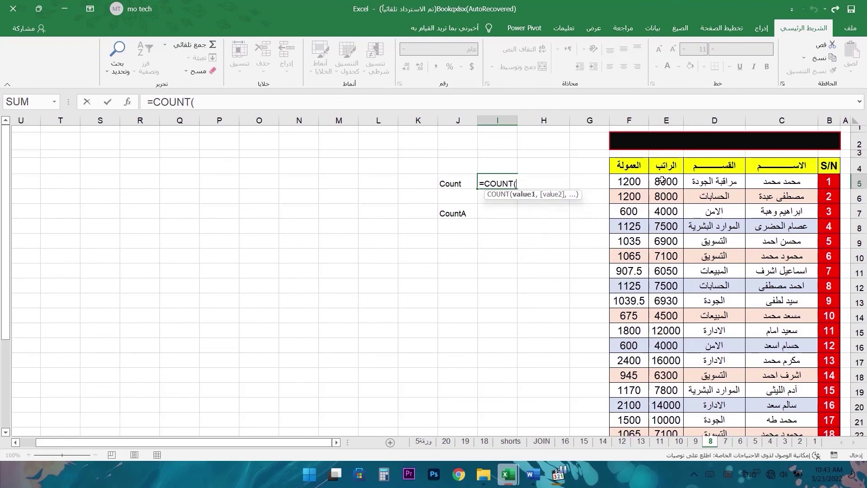
drag(666, 179, 667, 371)
key(Return)
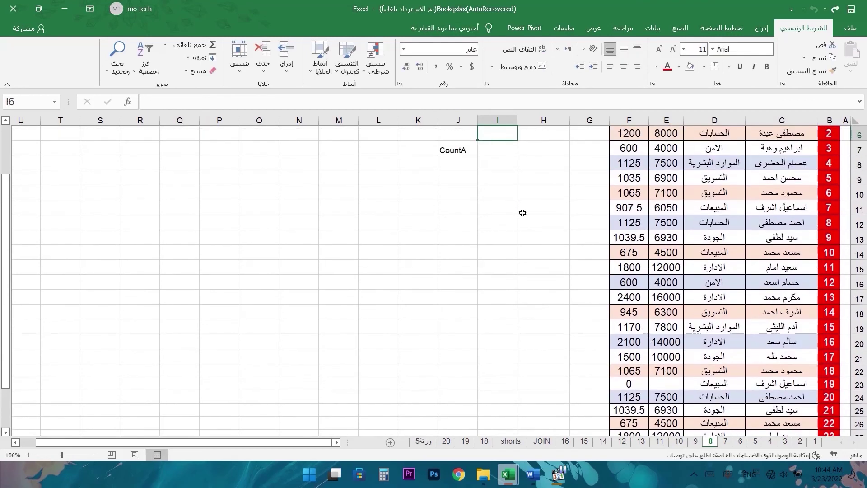
click(491, 182)
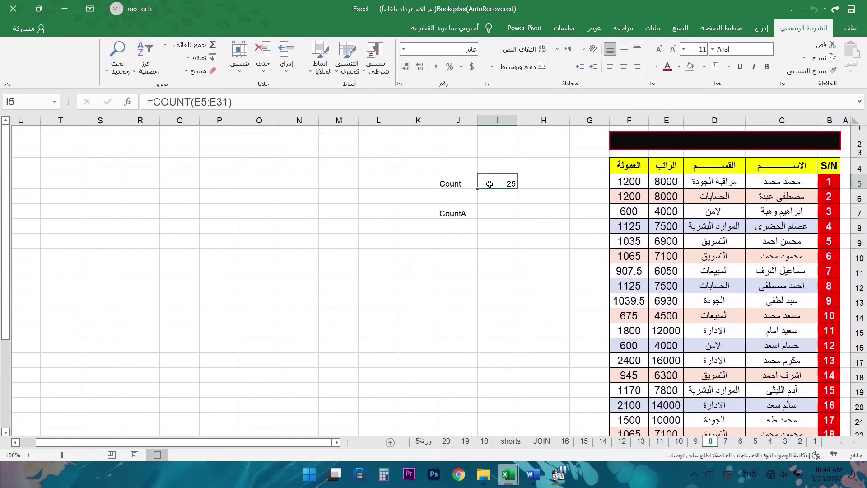
- Fill in the missing salaries with 5000 in E30 and 6500 in E23, and recheck the COUNT formula in I5
scroll(813, 224, down, 6)
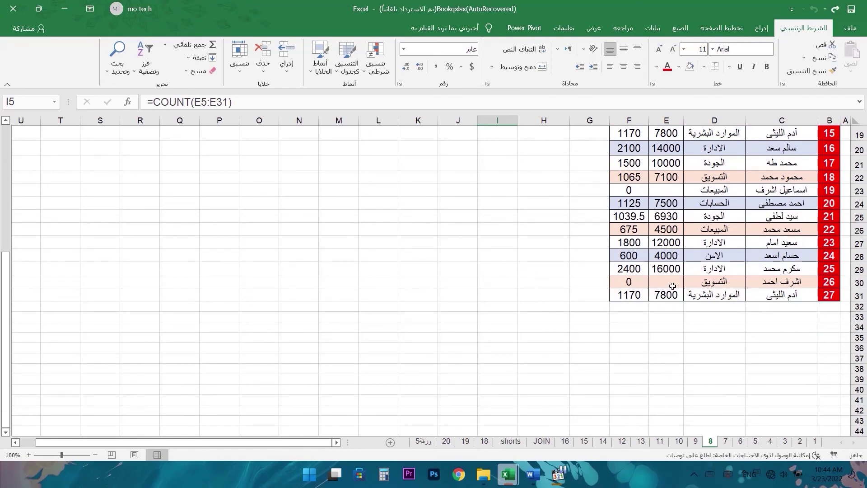
scroll(675, 289, up, 2)
scroll(679, 293, up, 4)
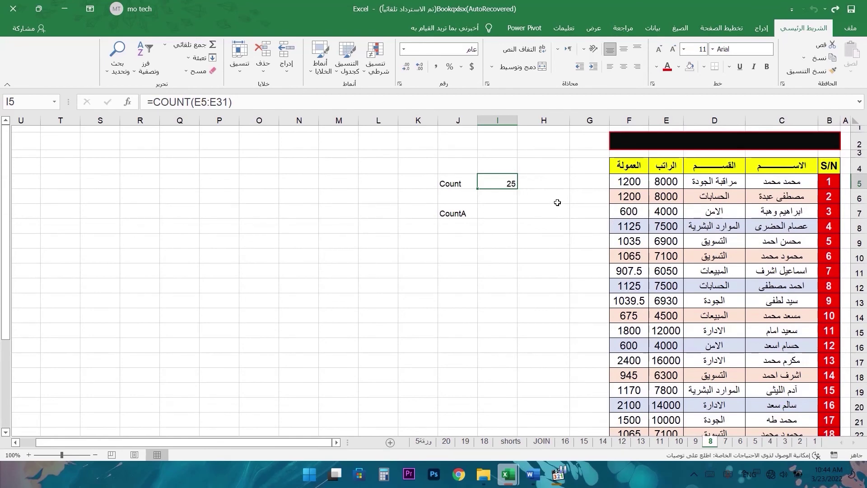
scroll(656, 391, down, 4)
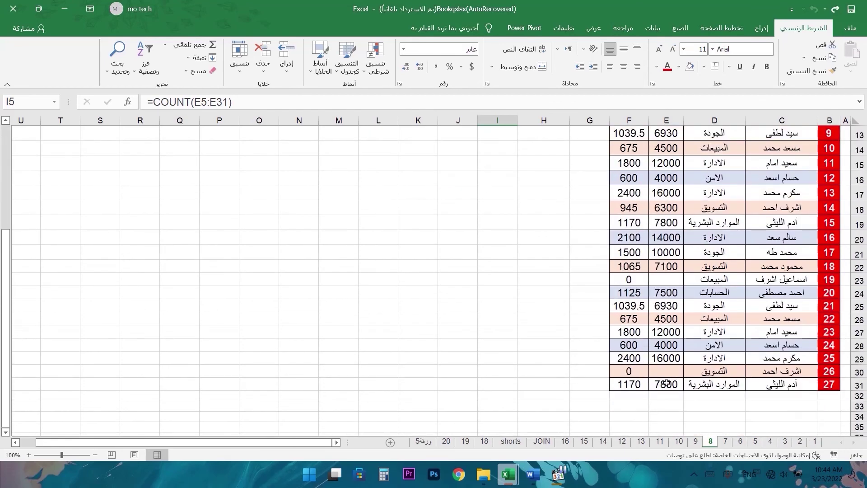
click(670, 375)
text(5000)
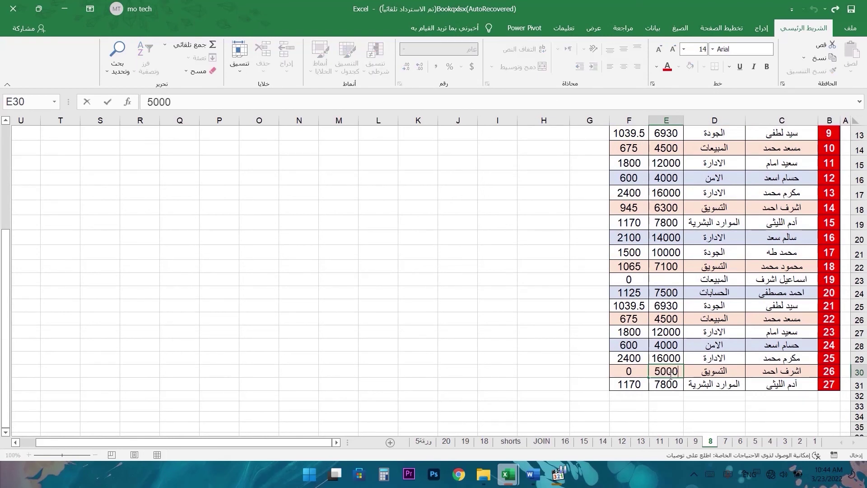
key(Return)
click(662, 280)
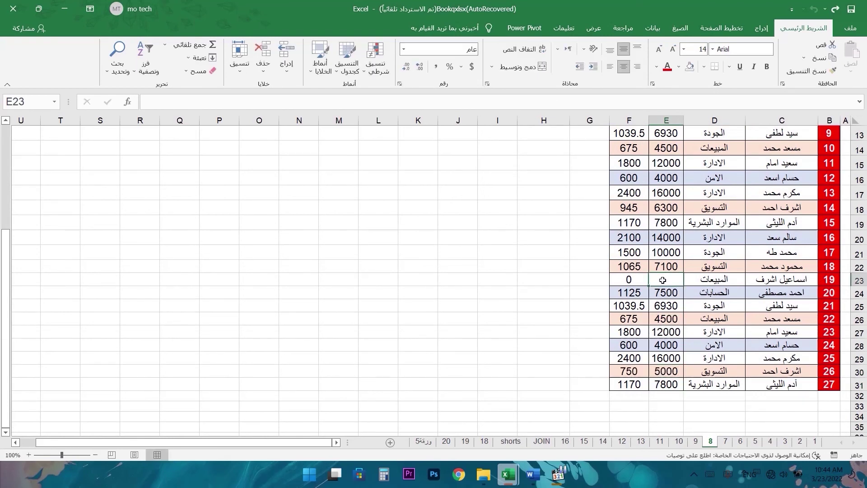
text(6500)
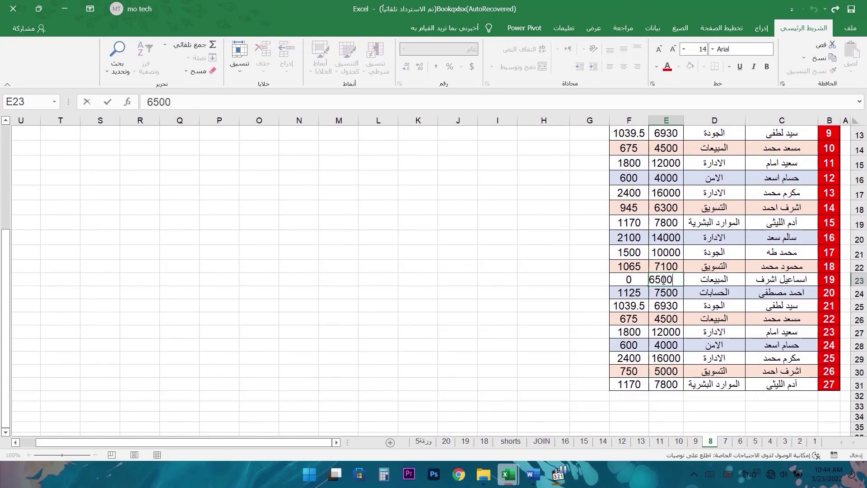
key(Return)
scroll(496, 184, up, 4)
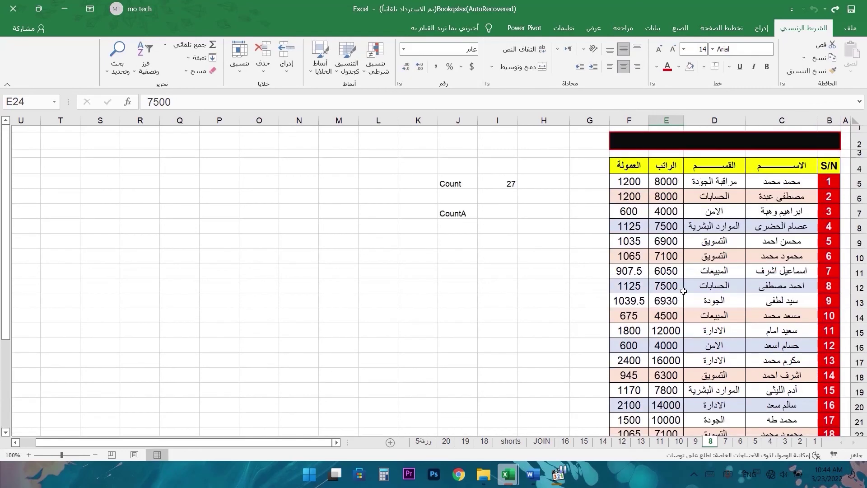
click(496, 185)
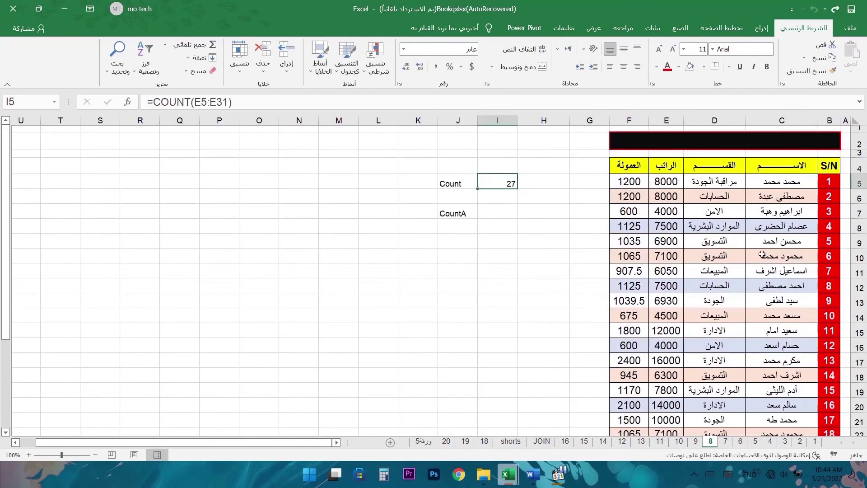
- Clear the salary in E13 and check the COUNT formula in I5
scroll(762, 254, down, 5)
scroll(670, 336, up, 4)
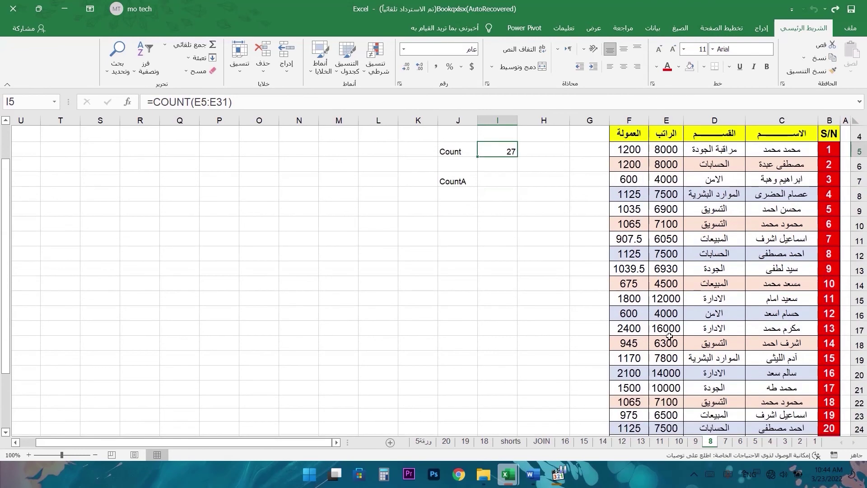
click(669, 270)
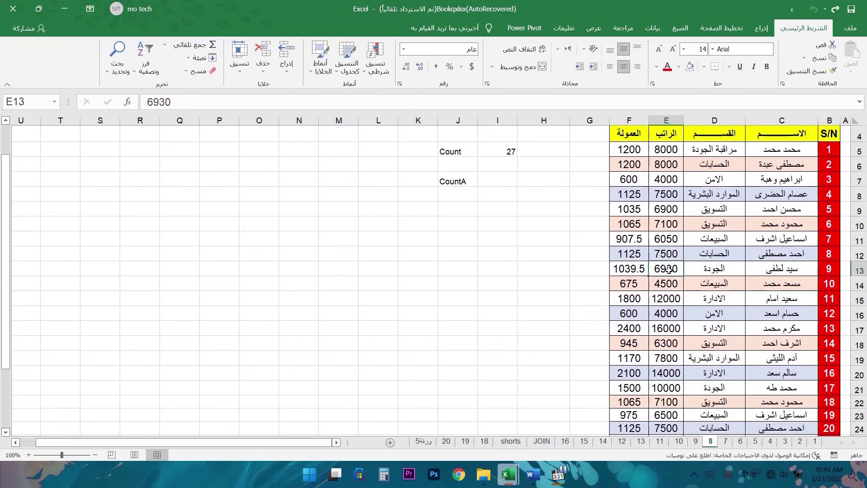
key(Delete)
click(519, 288)
click(508, 152)
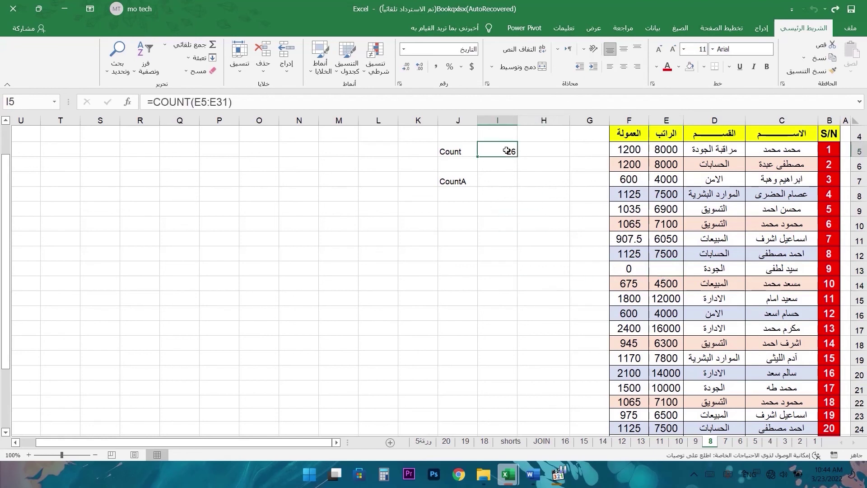
- Select the department, salary and commission cells D5:F24 to examine the mixed data for COUNTA
click(488, 178)
drag(699, 156, 610, 433)
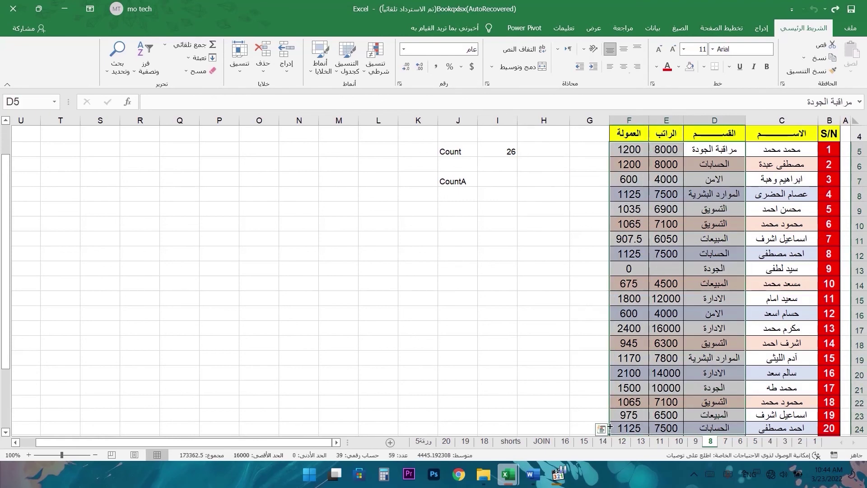
scroll(608, 277, up, 1)
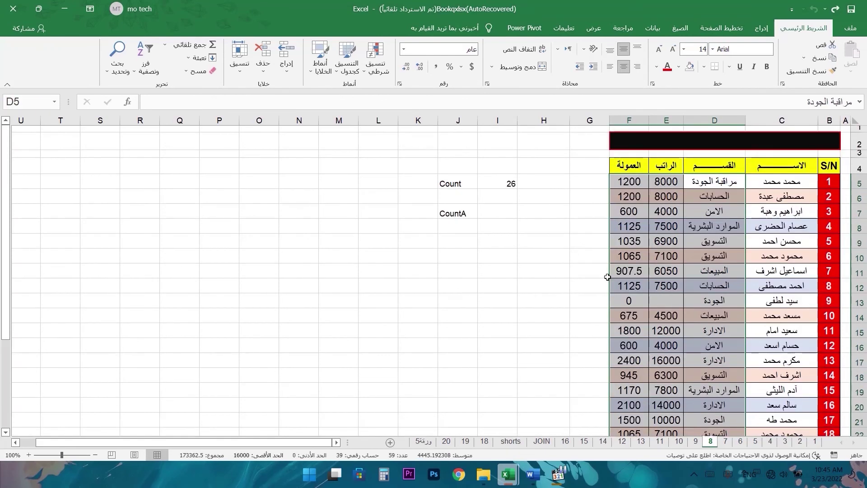